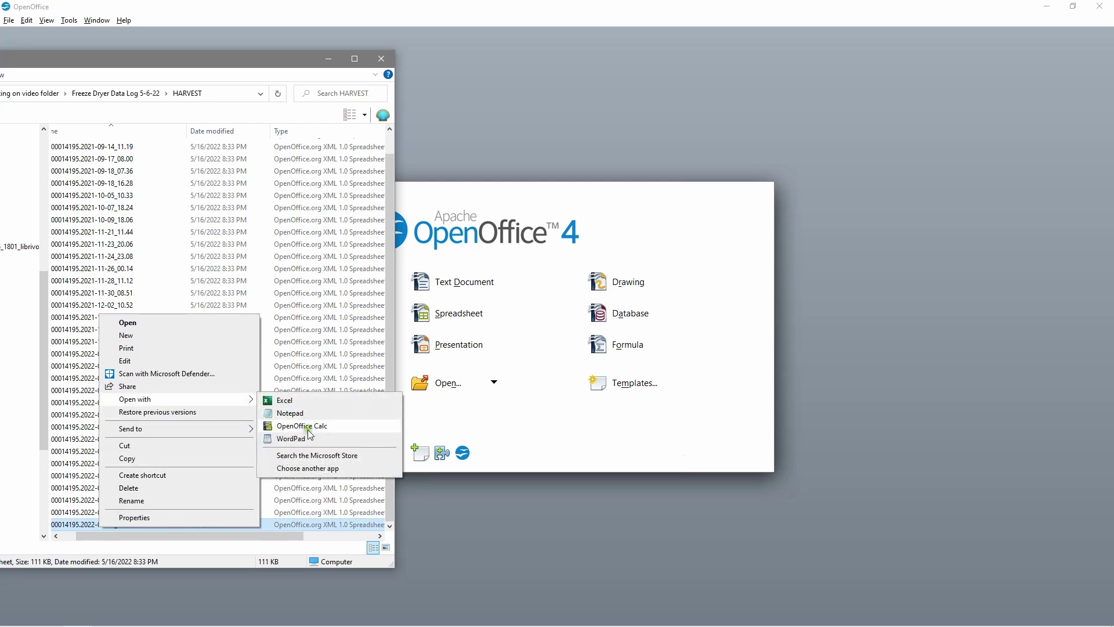
Open the 2022-05-14_19.19 CSV log in OpenOffice Calc, importing it as comma-separated text
{"action": "left_click", "coordinate": [309, 427]}
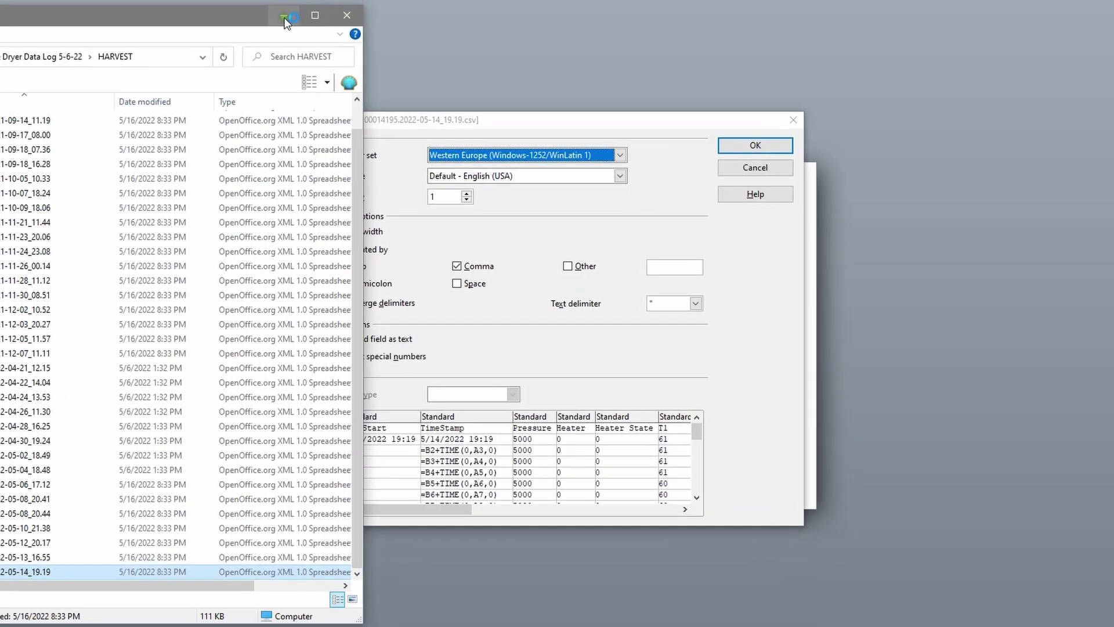
{"action": "left_click", "coordinate": [328, 58]}
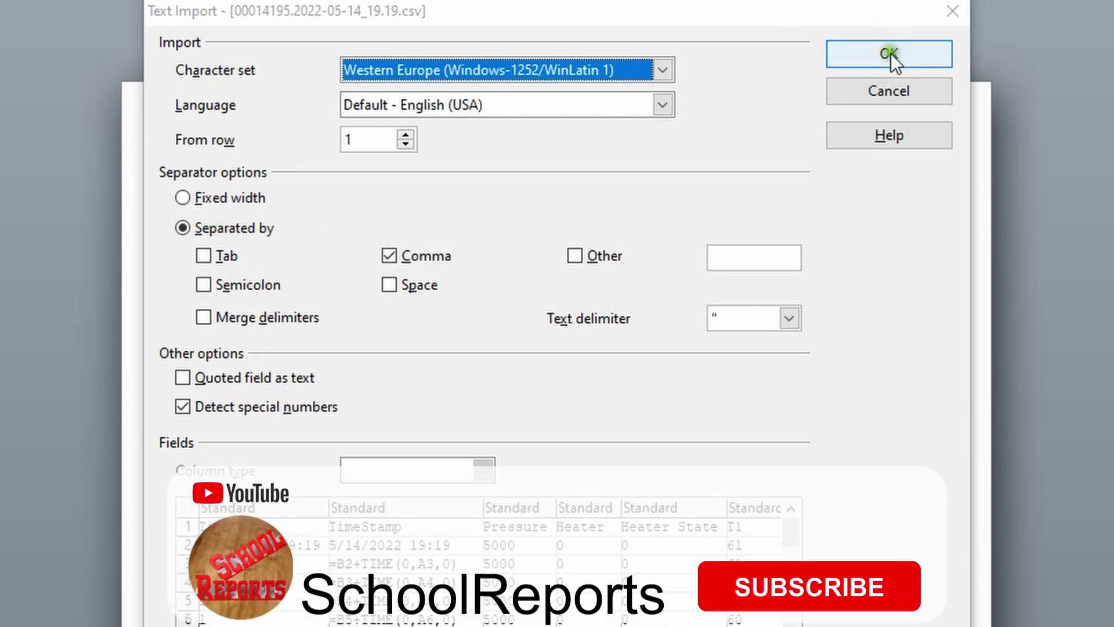
{"action": "left_click", "coordinate": [889, 55]}
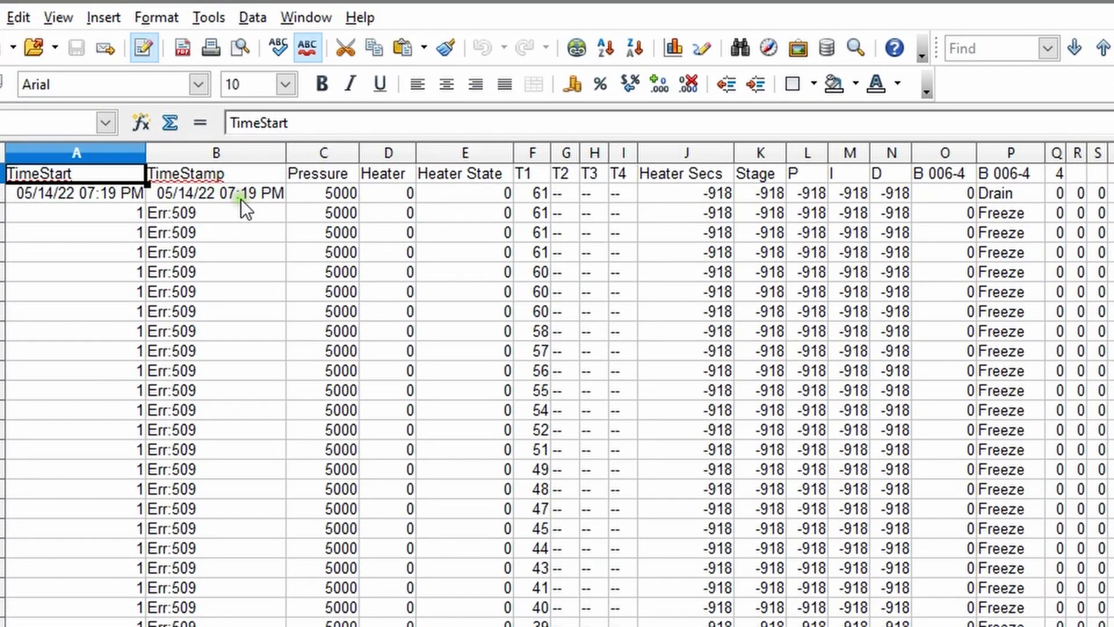
Correct the TimeStamp formula in B3 to =B2+TIME(0;A3;0), using semicolons as argument separators
{"action": "left_click", "coordinate": [229, 213]}
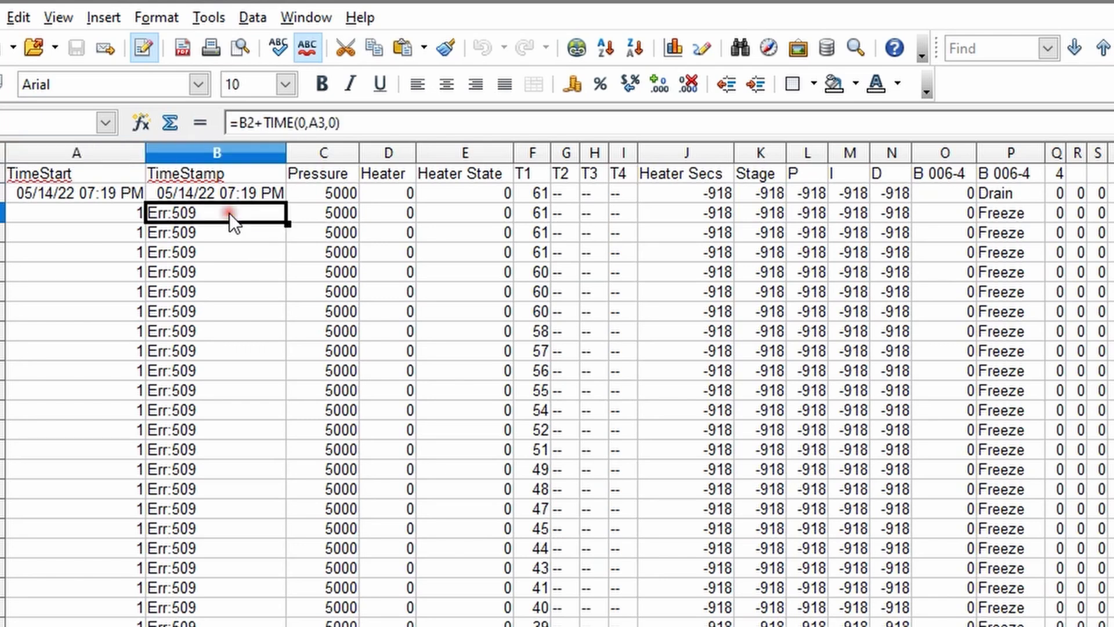
{"action": "left_click", "coordinate": [309, 122]}
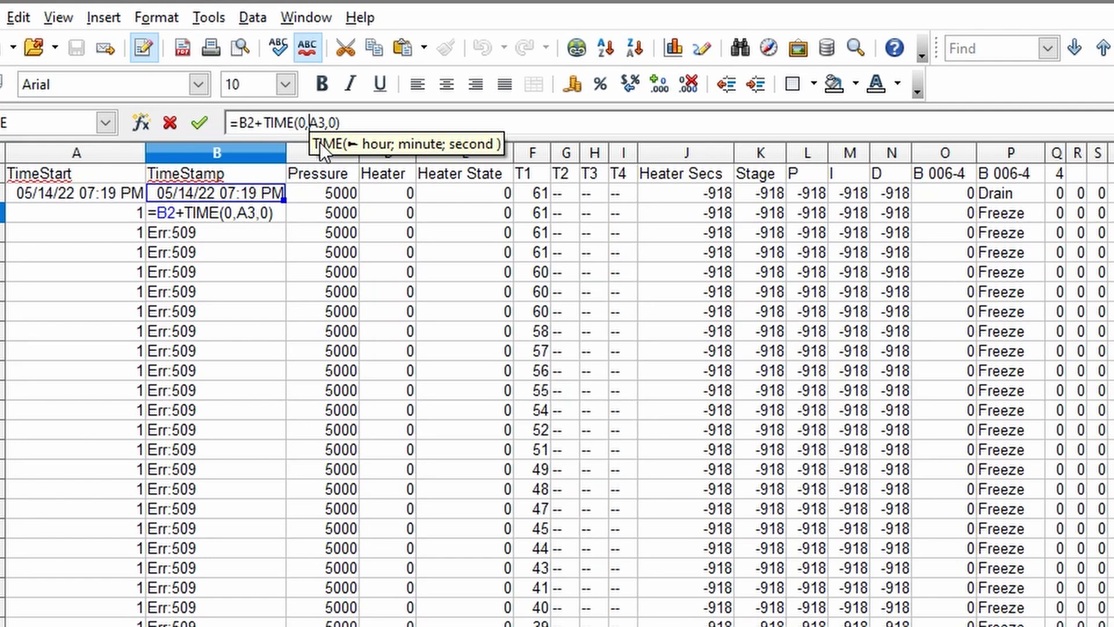
{"action": "key", "text": "BackSpace"}
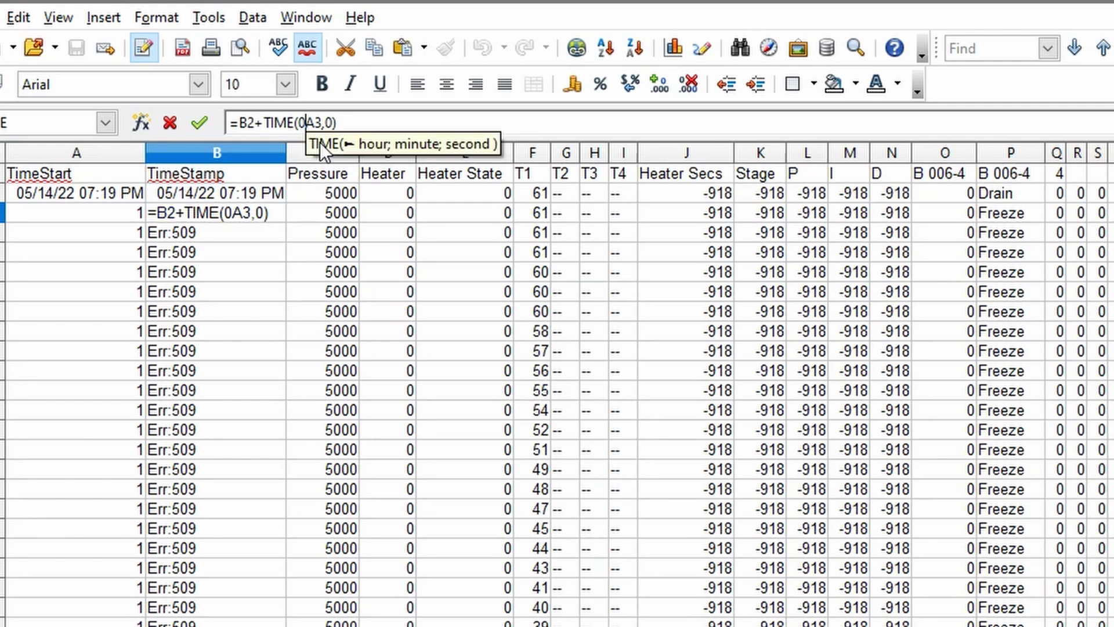
{"action": "type", "text": ";"}
{"action": "left_click", "coordinate": [328, 126]}
{"action": "key", "text": "BackSpace"}
{"action": "type", "text": ";"}
{"action": "key", "text": "Return"}
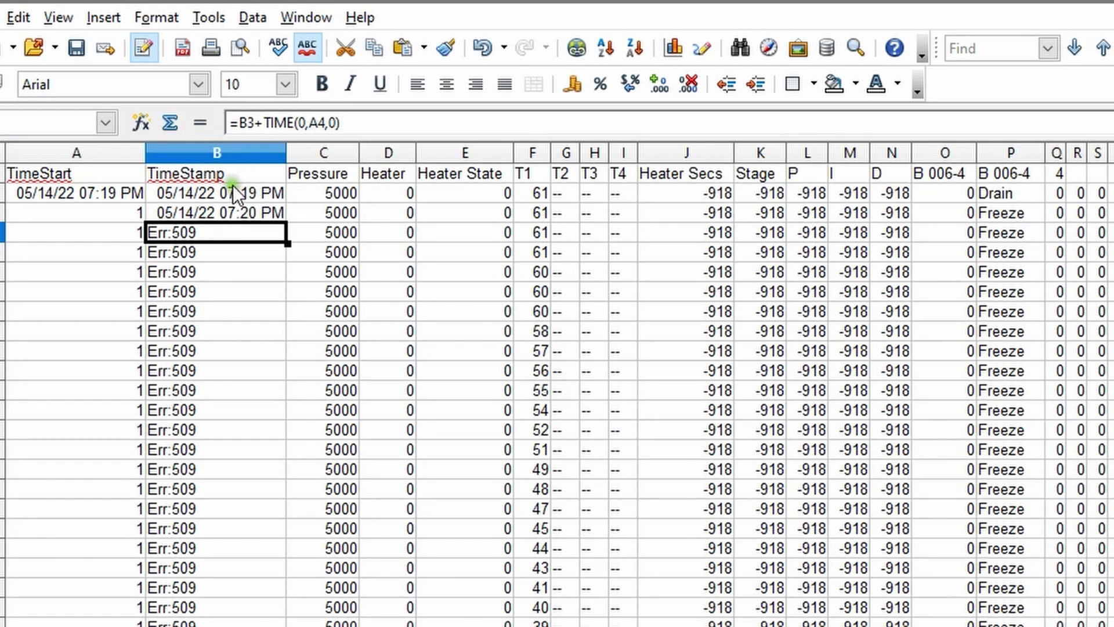
Fill the corrected B3 formula down the rest of the TimeStamp column
{"action": "left_click", "coordinate": [235, 211]}
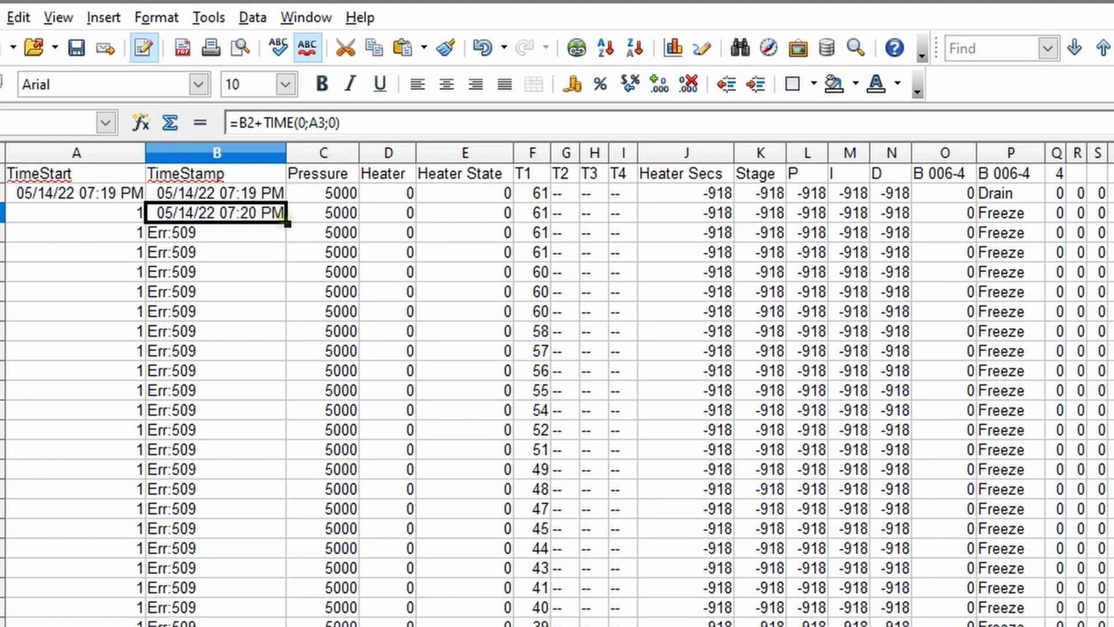
{"action": "double_click", "coordinate": [287, 224]}
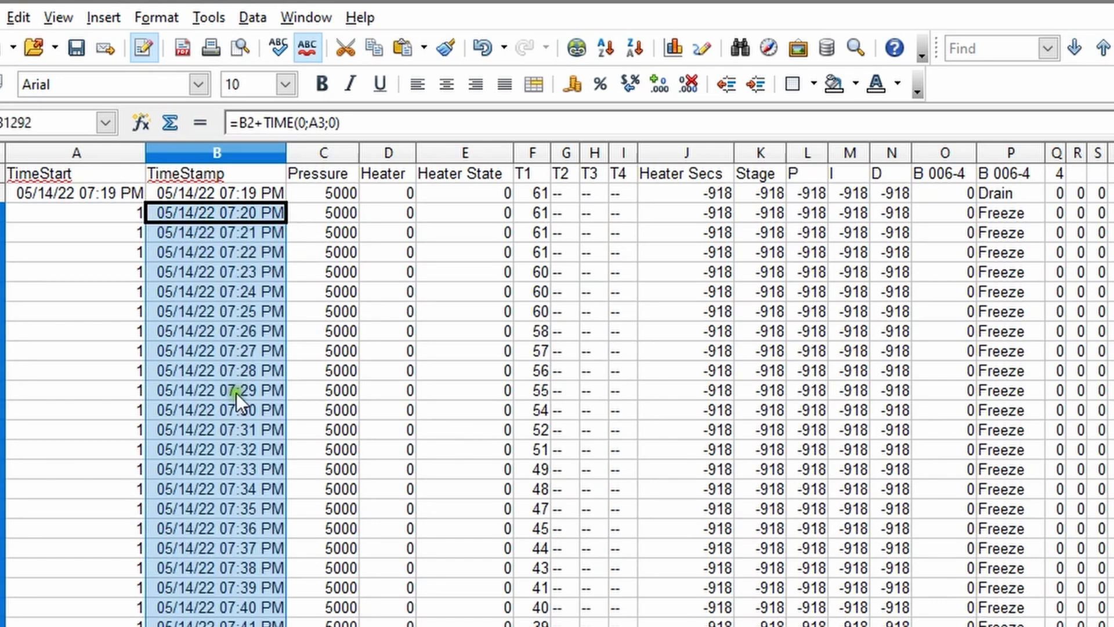
{"action": "left_click", "coordinate": [298, 405]}
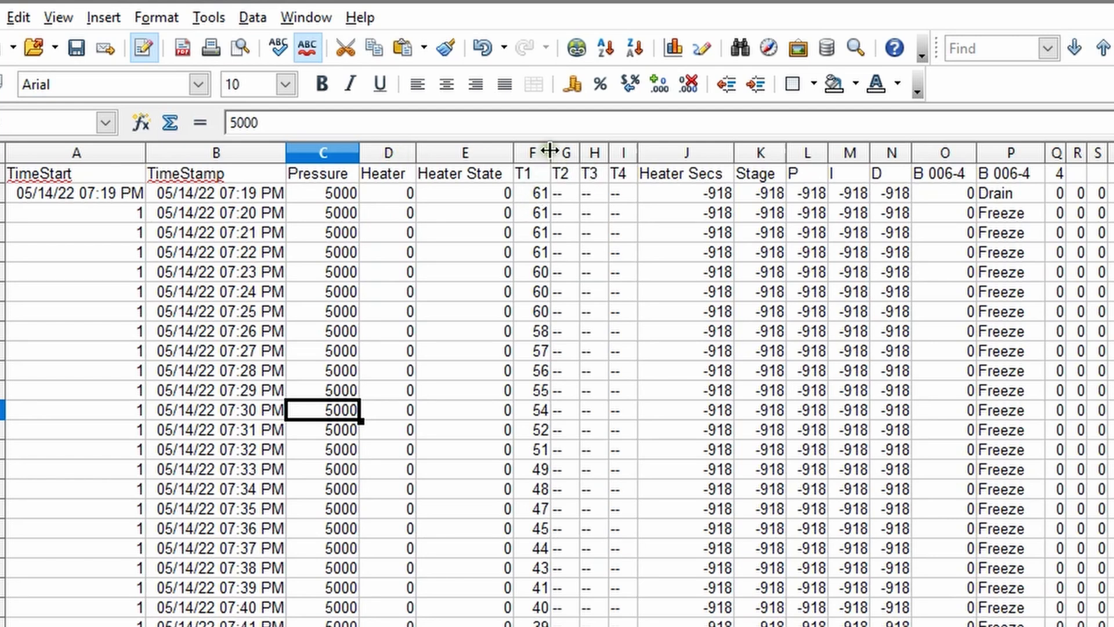
Widen column F slightly and change its T1 heading to Time
{"action": "left_click_drag", "start_coordinate": [550, 152], "coordinate": [567, 152]}
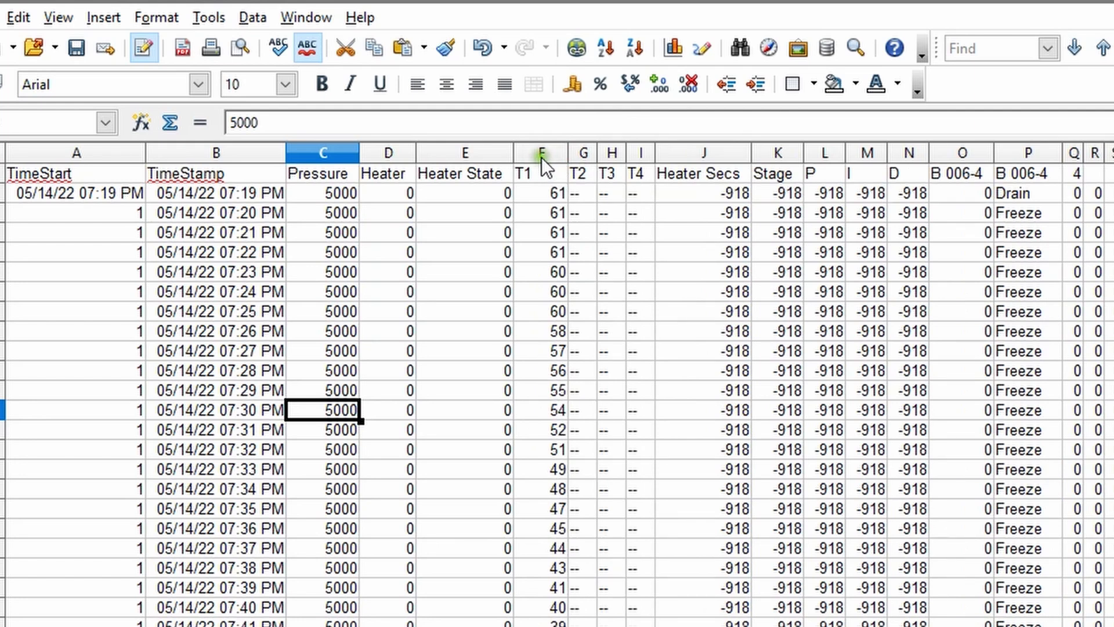
{"action": "left_click", "coordinate": [541, 158]}
{"action": "left_click", "coordinate": [535, 172]}
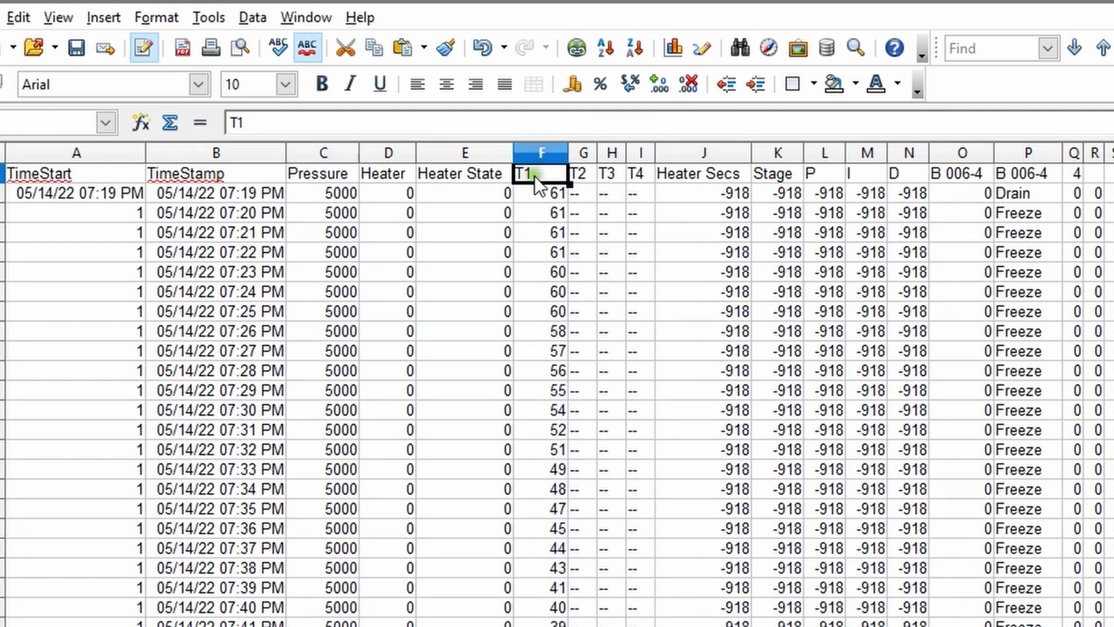
{"action": "double_click", "coordinate": [236, 123]}
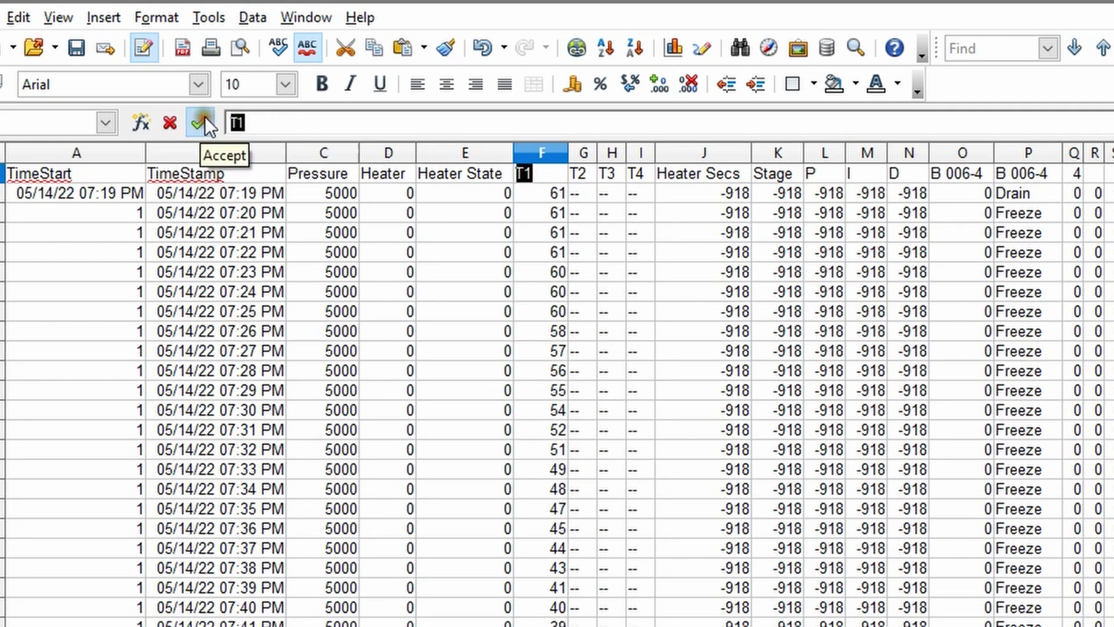
{"action": "type", "text": "Time"}
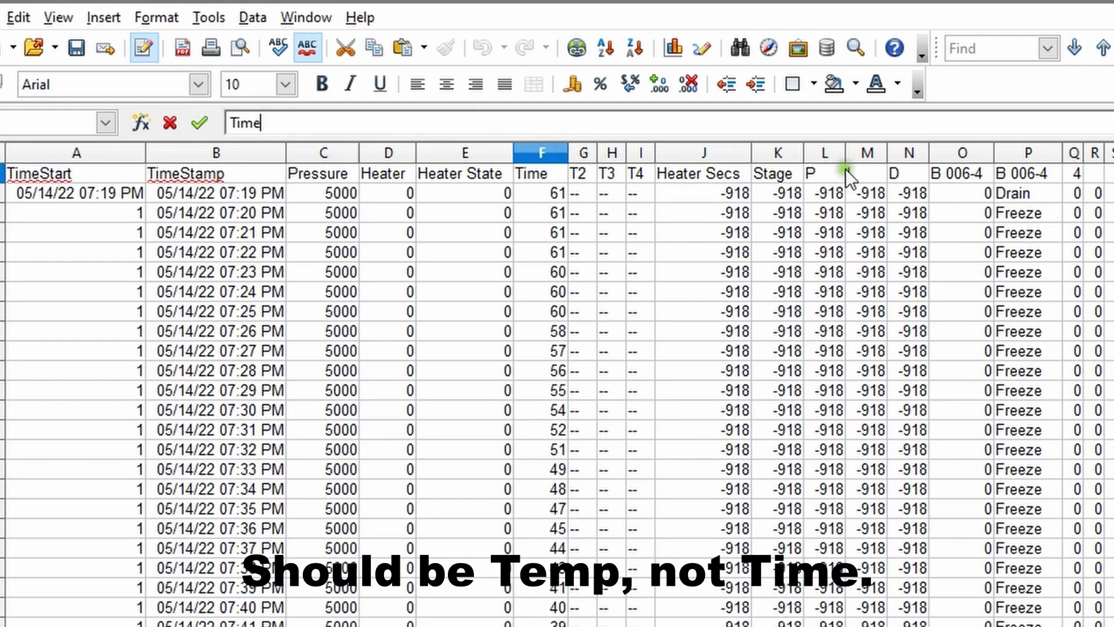
Change the heading of column P, above the Drain and Freeze entries, to Cycle
{"action": "left_click", "coordinate": [1033, 176]}
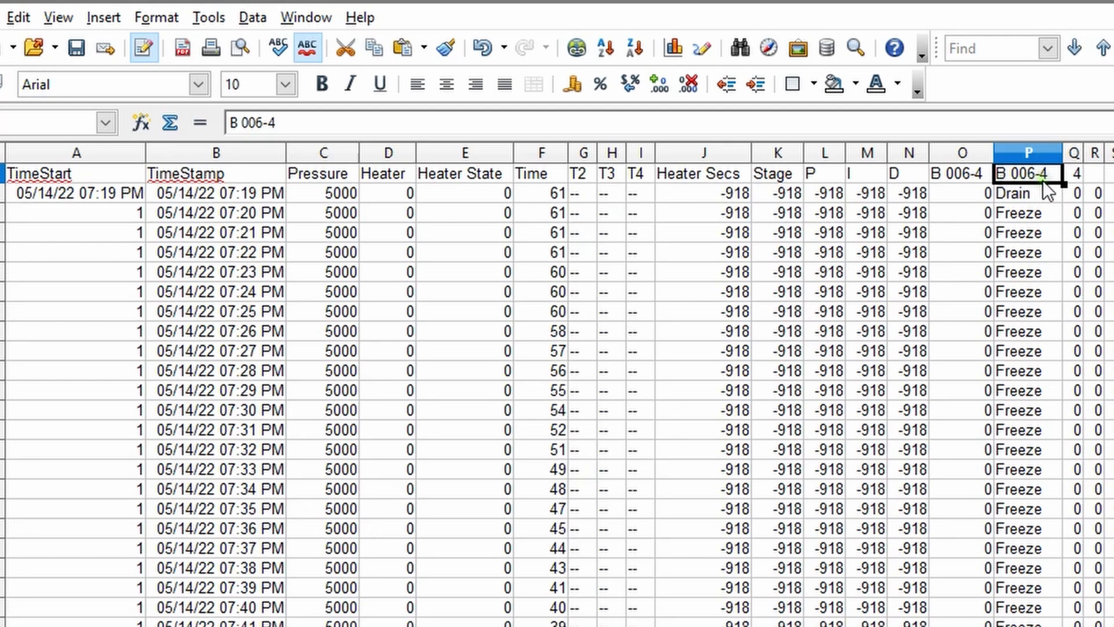
{"action": "left_click_drag", "start_coordinate": [328, 124], "coordinate": [150, 112]}
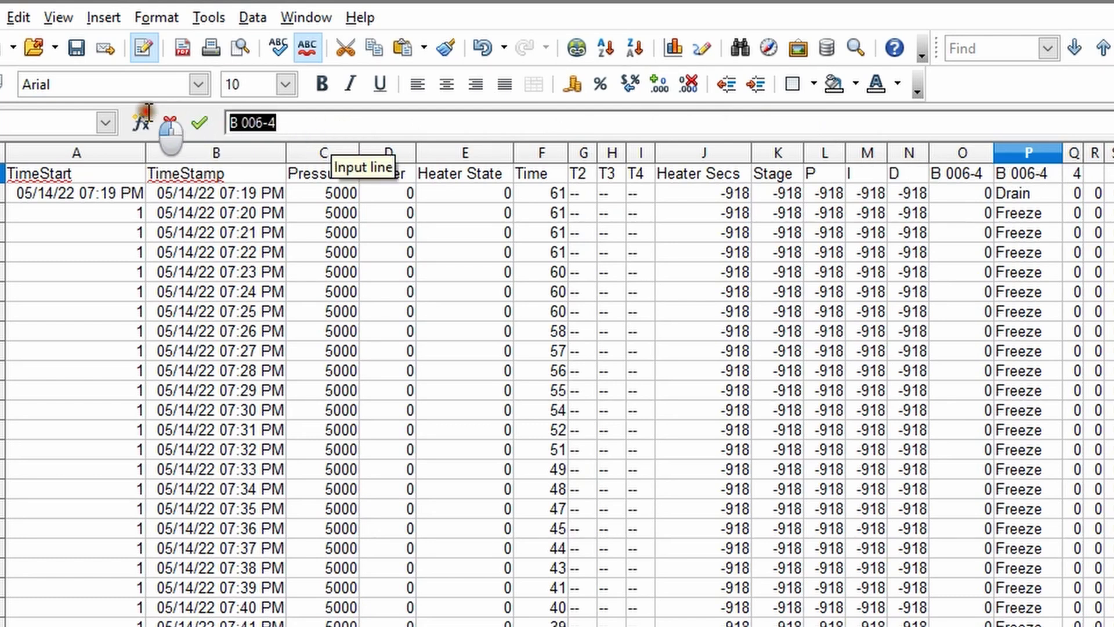
{"action": "type", "text": "C"}
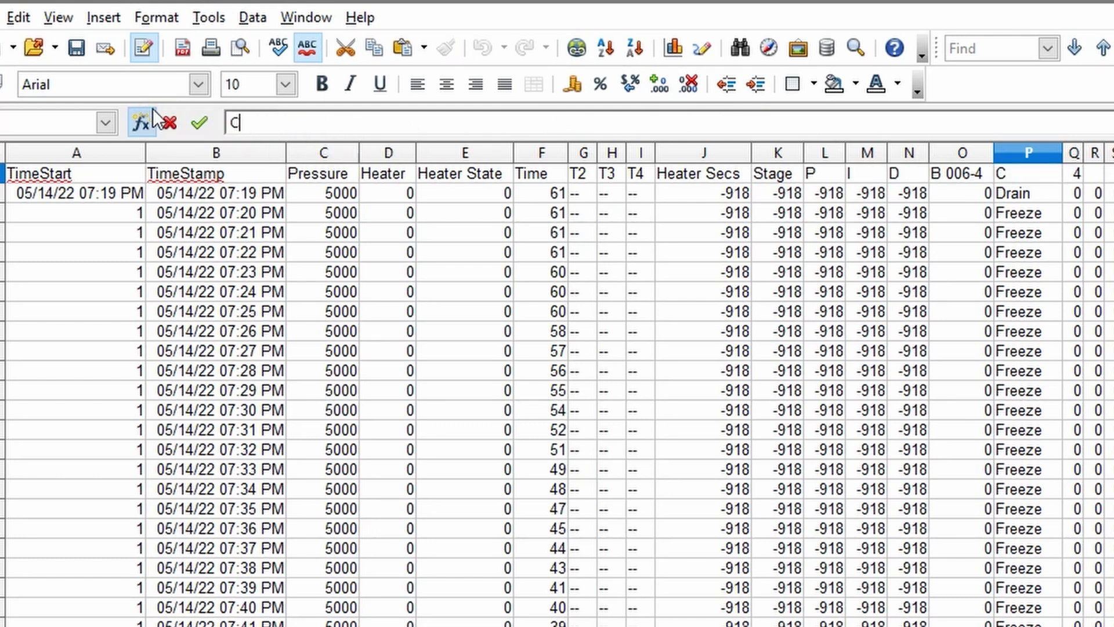
{"action": "type", "text": "ycle"}
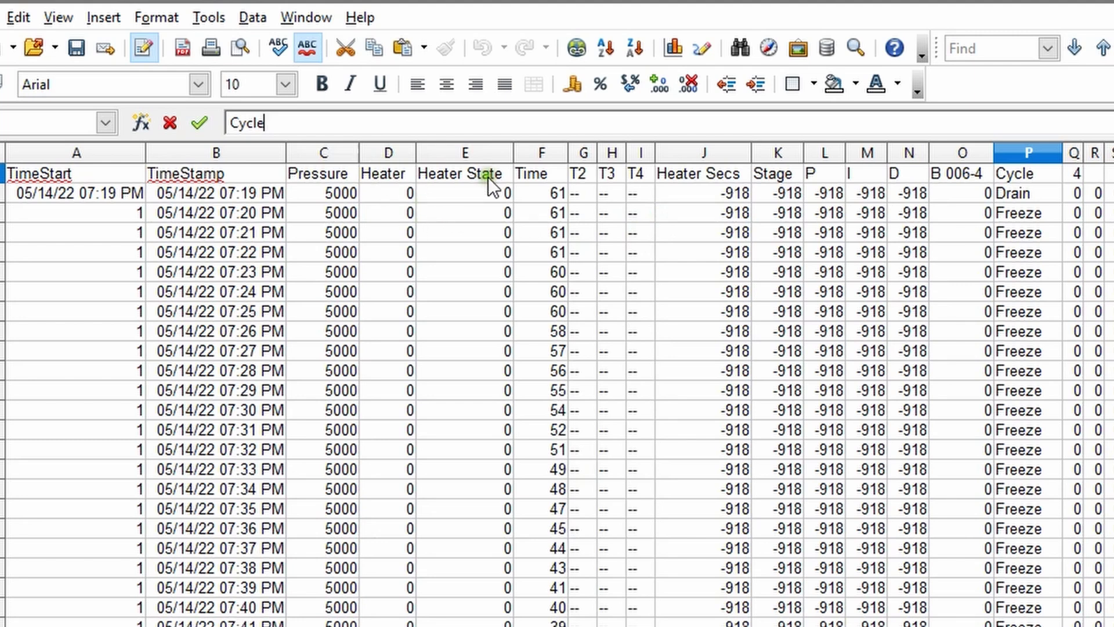
Change the heading in F1 to Temp
{"action": "left_click", "coordinate": [529, 177]}
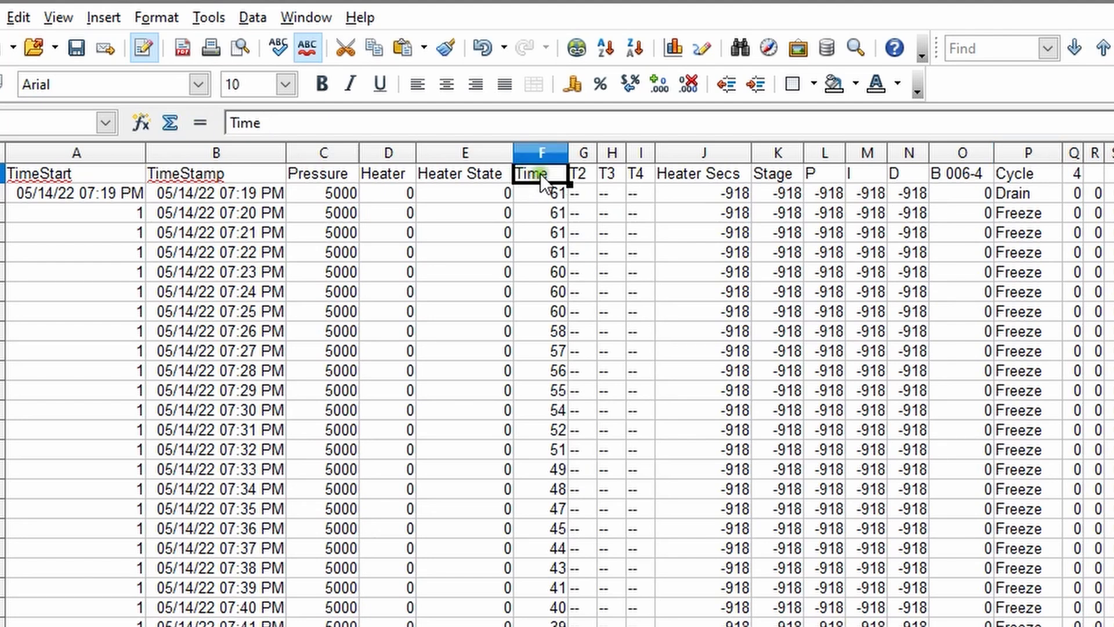
{"action": "double_click", "coordinate": [246, 122]}
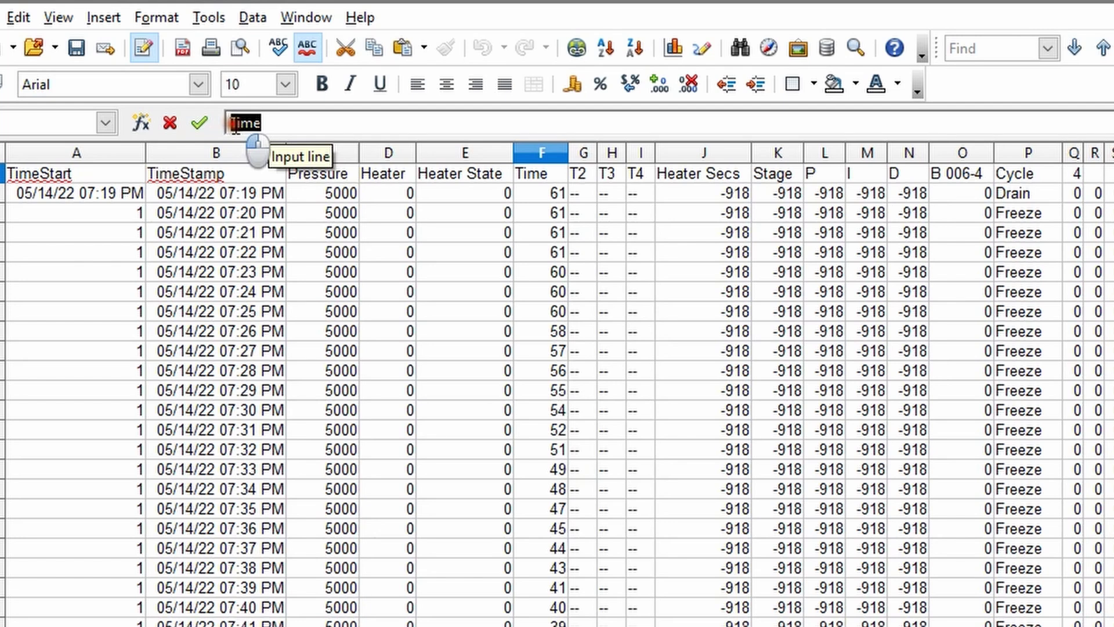
{"action": "type", "text": "Te"}
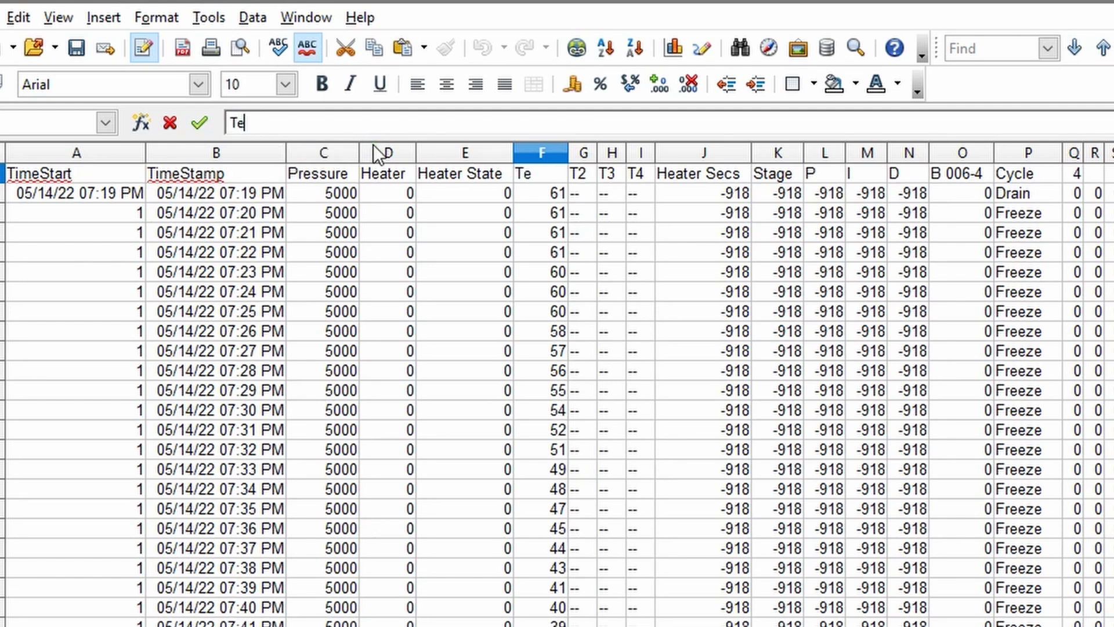
{"action": "type", "text": "mp"}
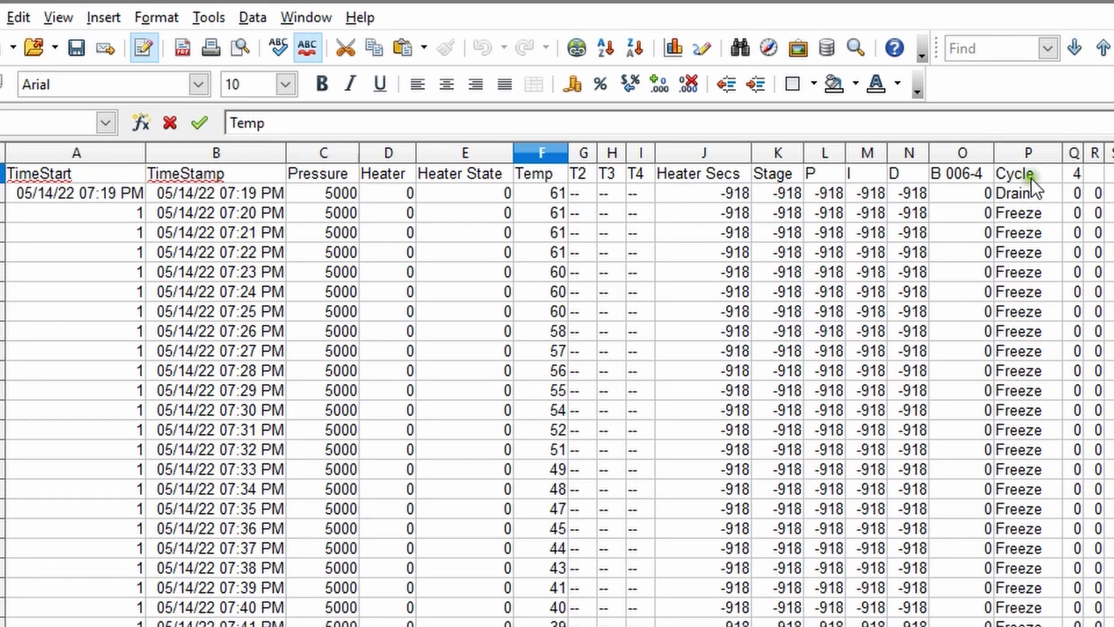
{"action": "scroll", "coordinate": [558, 389], "scroll_direction": "down", "scroll_amount": 20}
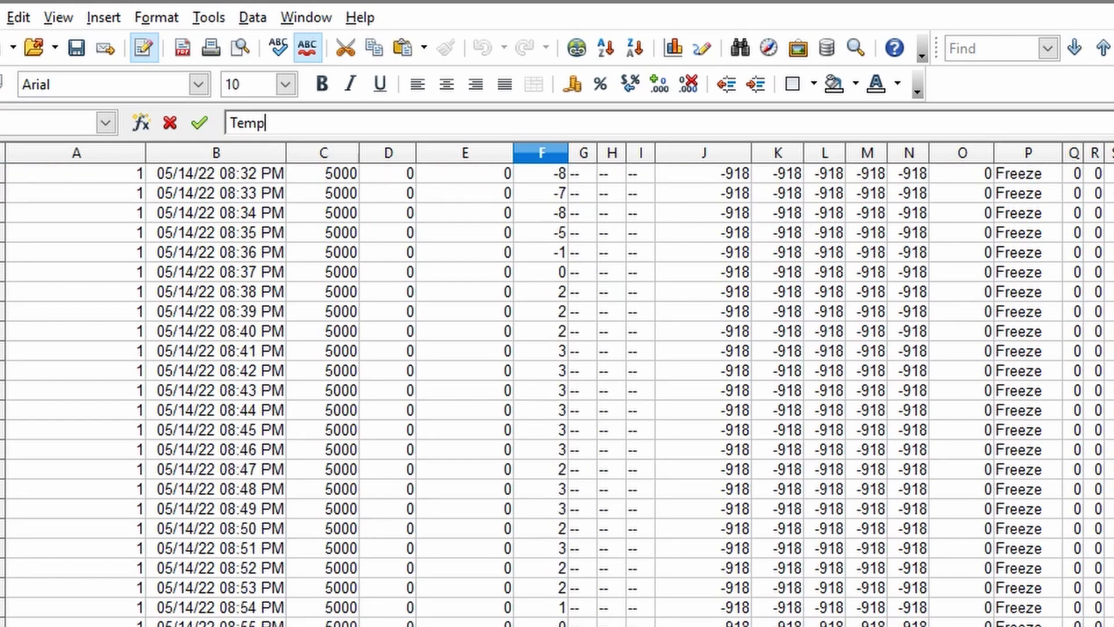
{"action": "scroll", "coordinate": [557, 389], "scroll_direction": "down", "scroll_amount": 20}
{"action": "scroll", "coordinate": [557, 388], "scroll_direction": "up", "scroll_amount": 20}
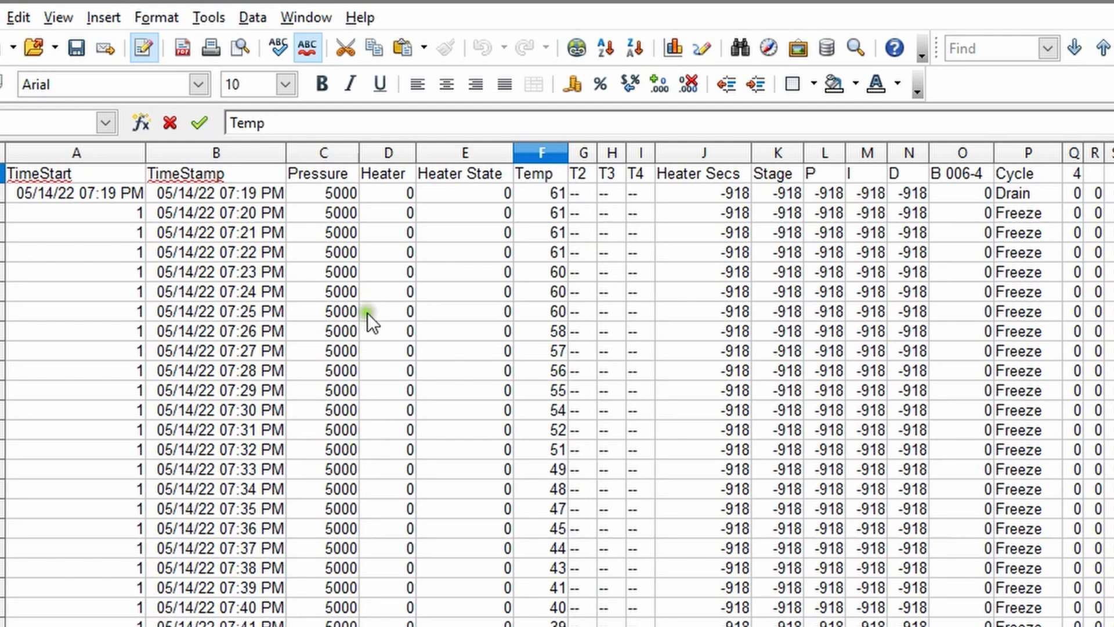
{"action": "left_click", "coordinate": [327, 199]}
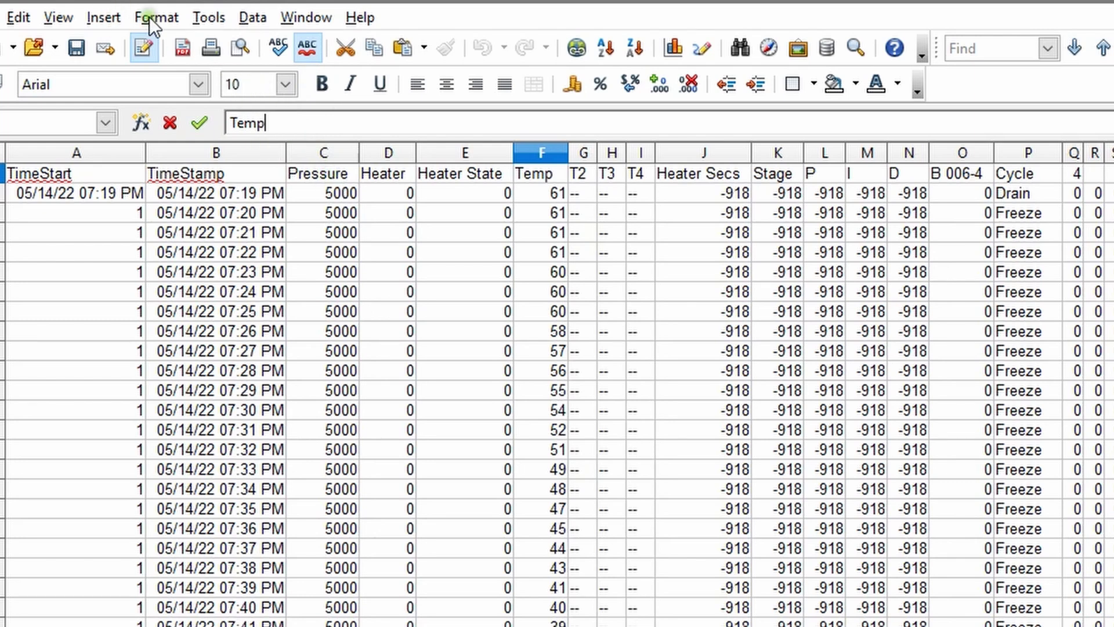
{"action": "left_click", "coordinate": [209, 20]}
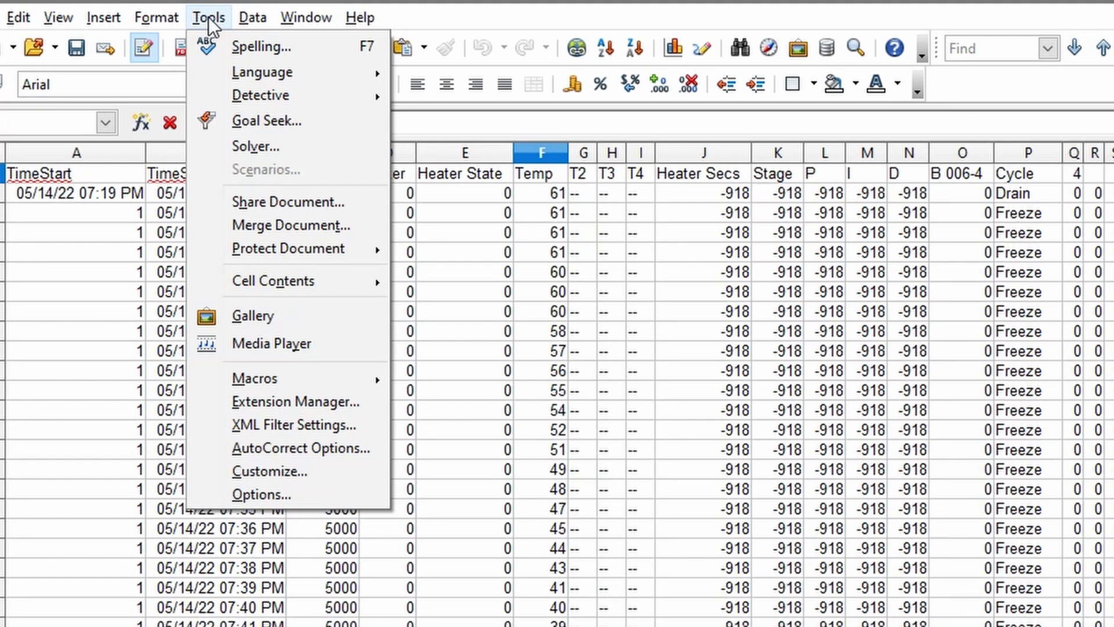
Use Find & Replace to replace every 5000 in the sheet with 1000, and close the dialog
{"action": "mouse_move", "coordinate": [18, 21]}
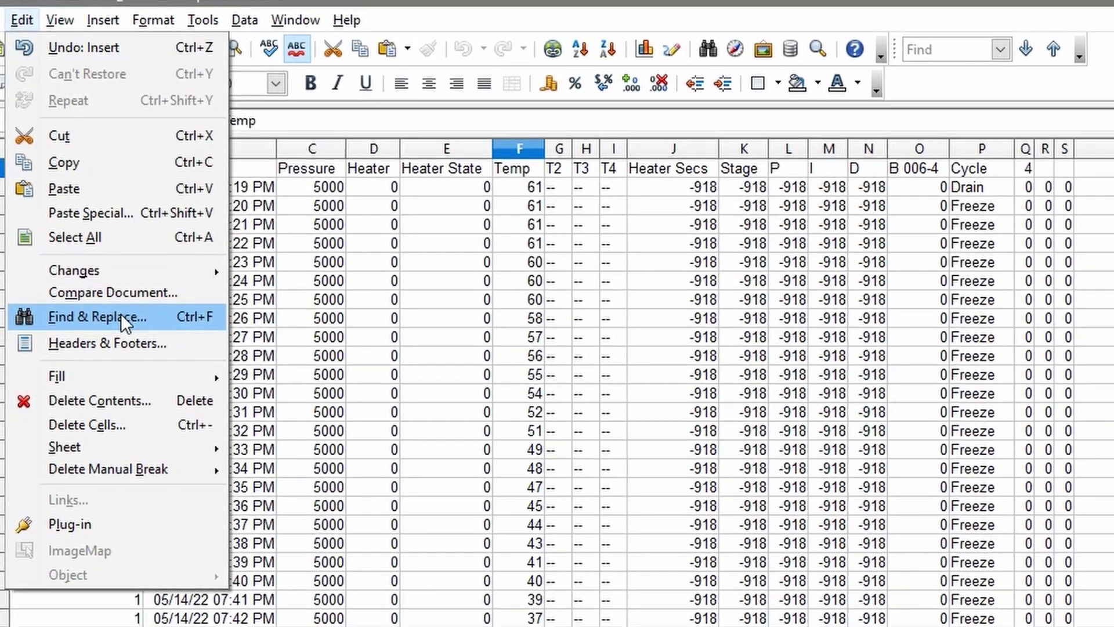
{"action": "left_click", "coordinate": [121, 318]}
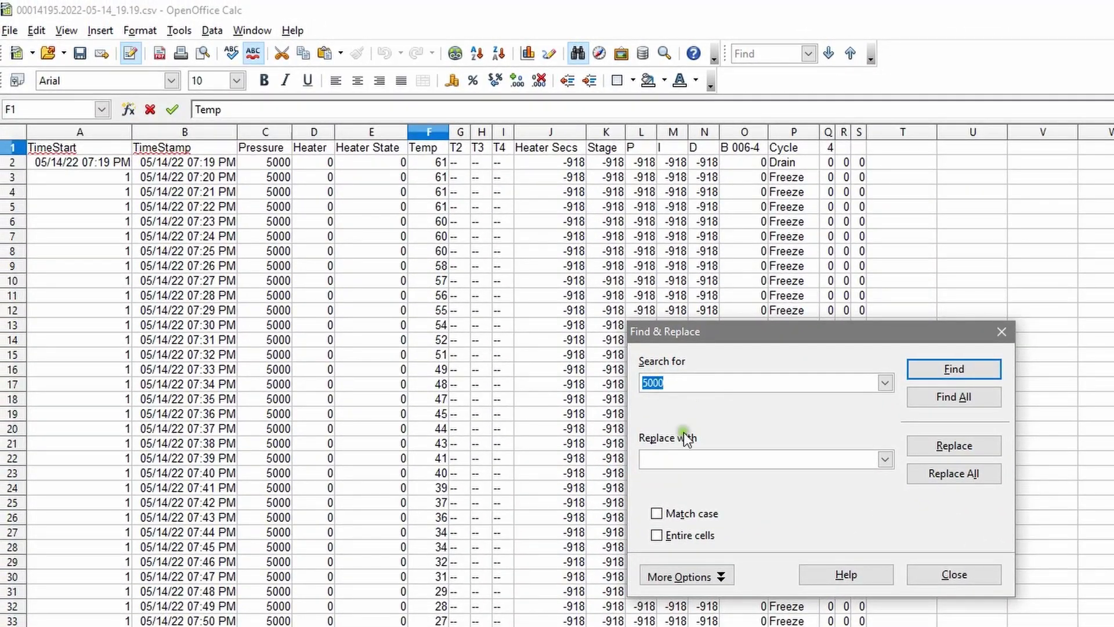
{"action": "left_click", "coordinate": [704, 460]}
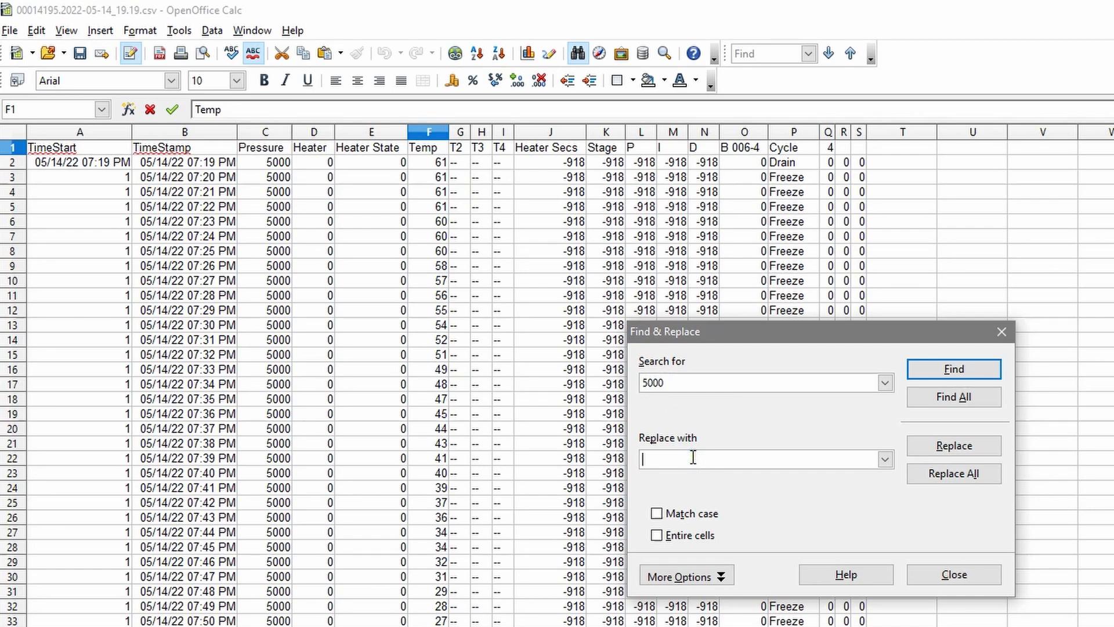
{"action": "type", "text": "1000"}
{"action": "left_click", "coordinate": [956, 371]}
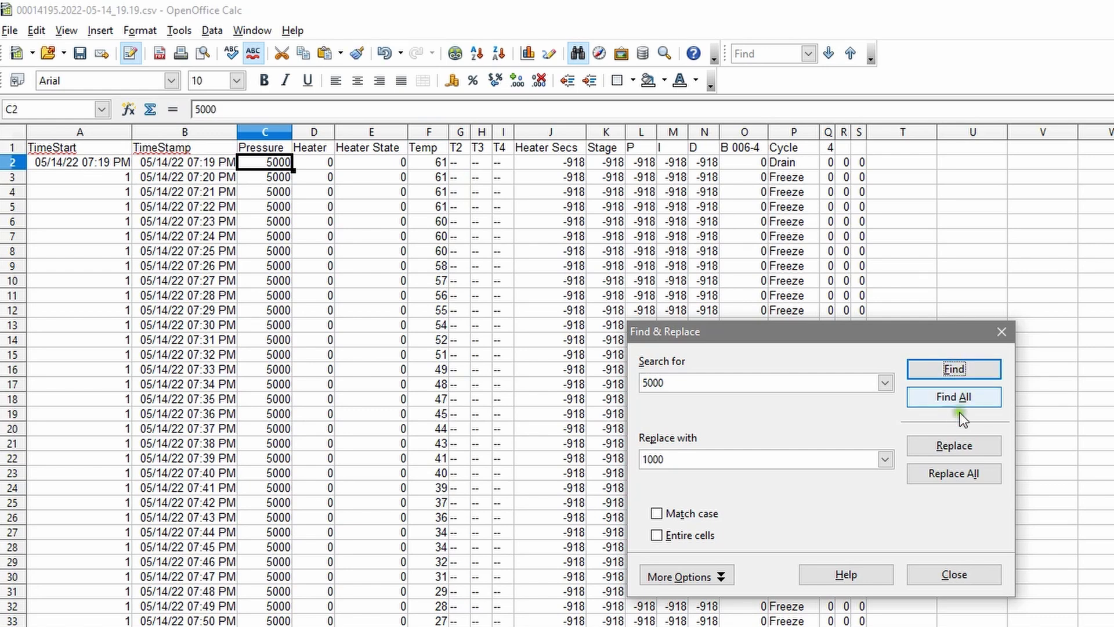
{"action": "left_click", "coordinate": [957, 476]}
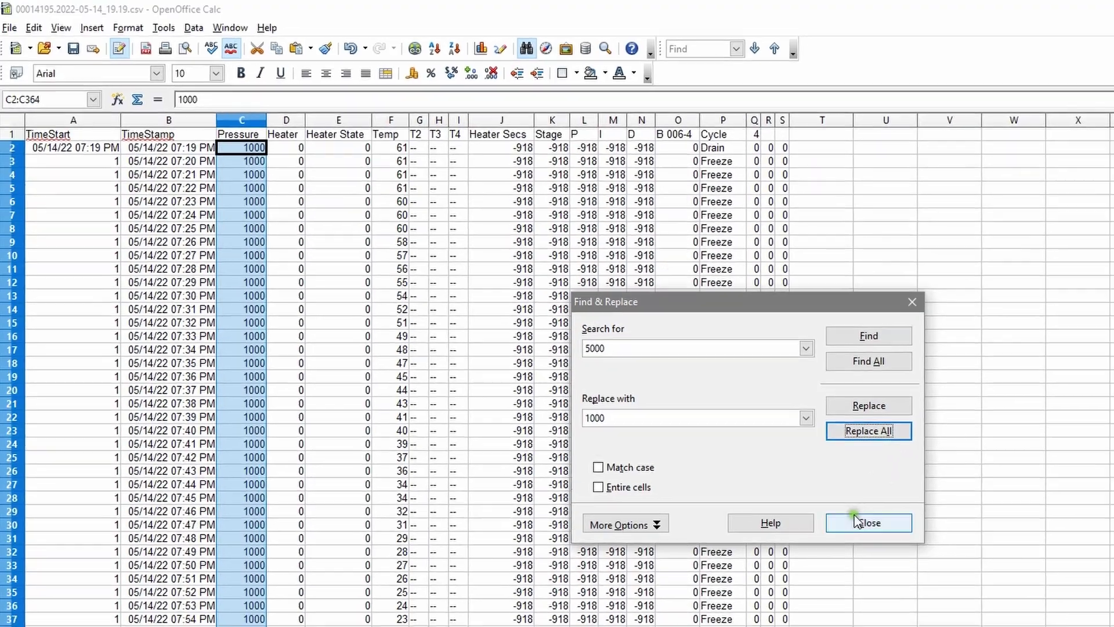
{"action": "left_click", "coordinate": [939, 575]}
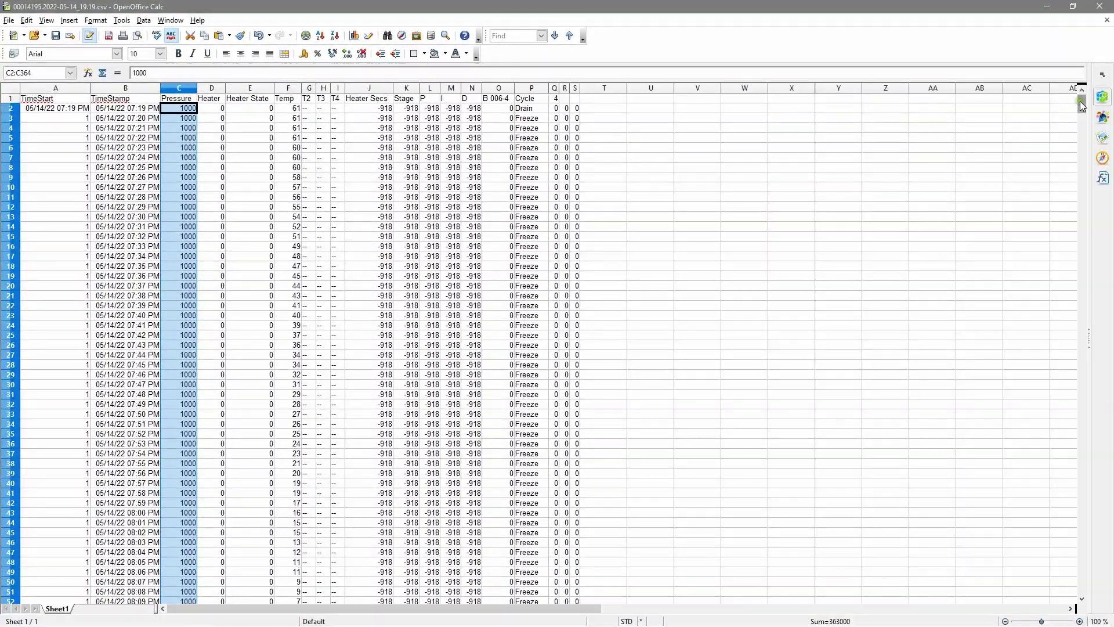
Set the pressure values in C365 and C366, the first readings above 1000 after the replaced block, to 1000
{"action": "left_click_drag", "start_coordinate": [1080, 103], "coordinate": [1072, 229]}
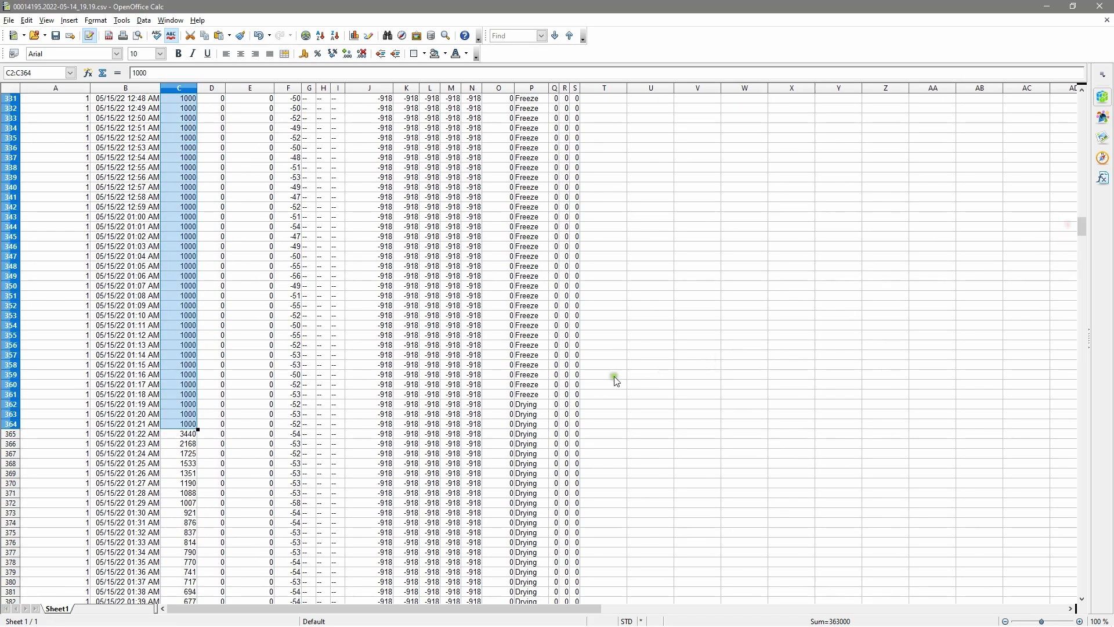
{"action": "left_click", "coordinate": [181, 436]}
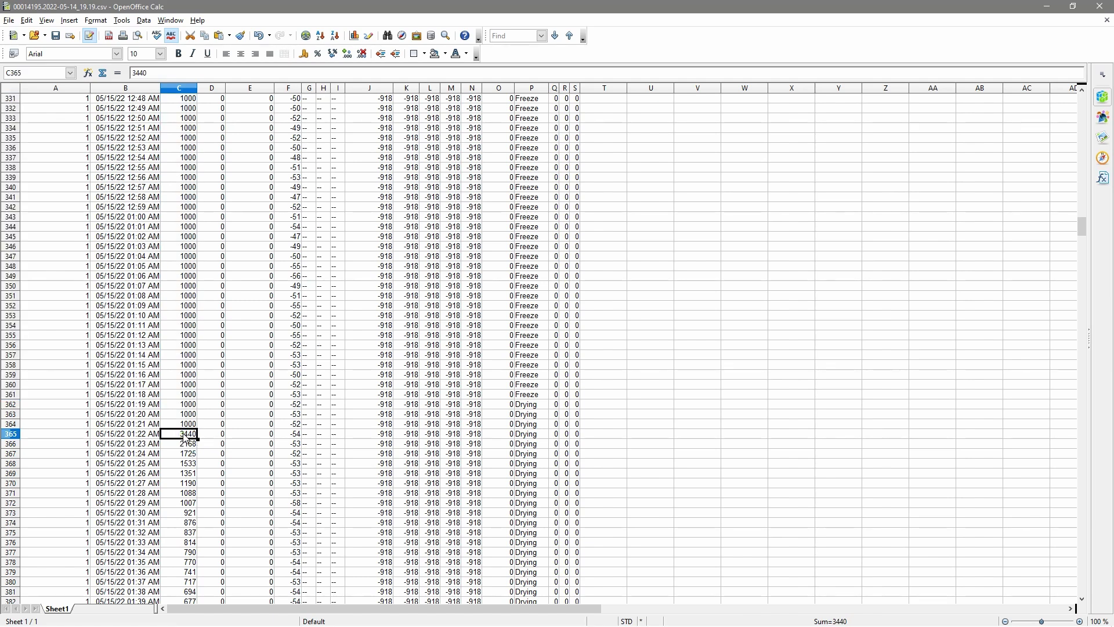
{"action": "double_click", "coordinate": [185, 436]}
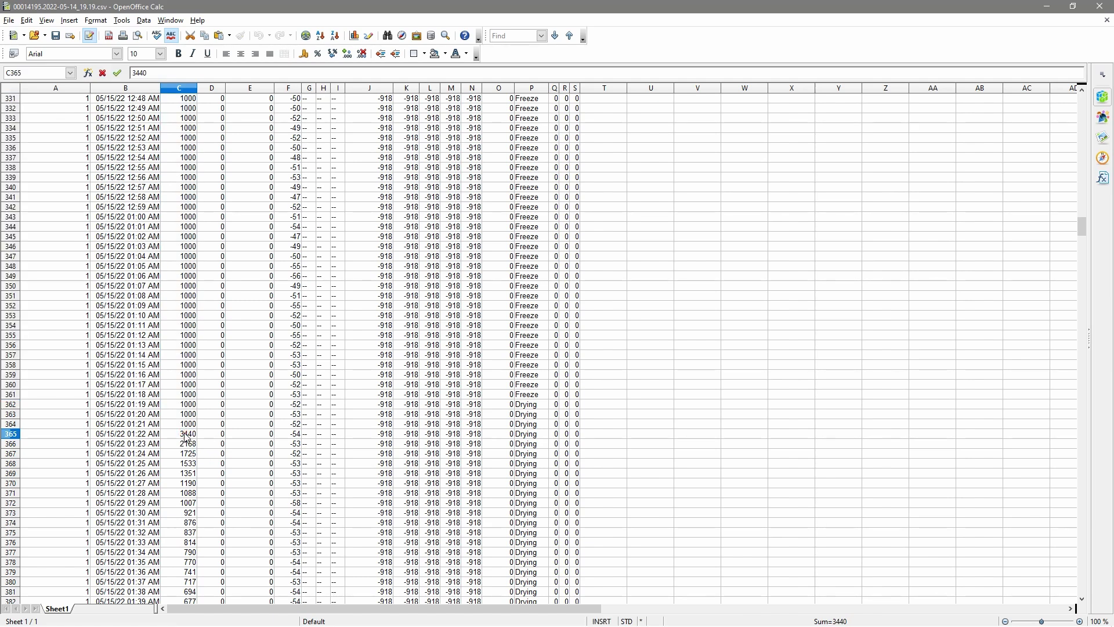
{"action": "left_click_drag", "start_coordinate": [183, 435], "coordinate": [198, 436]}
{"action": "type", "text": "1000"}
{"action": "left_click", "coordinate": [190, 445]}
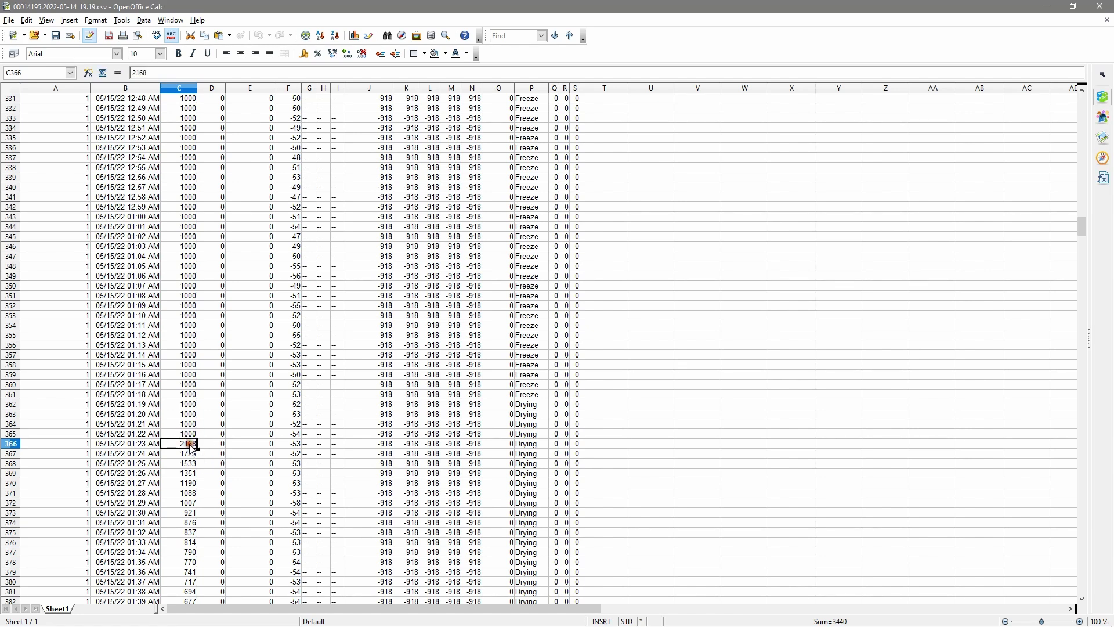
{"action": "double_click", "coordinate": [182, 445]}
{"action": "left_click_drag", "start_coordinate": [180, 445], "coordinate": [200, 448]}
{"action": "type", "text": "1000"}
{"action": "key", "text": "Return"}
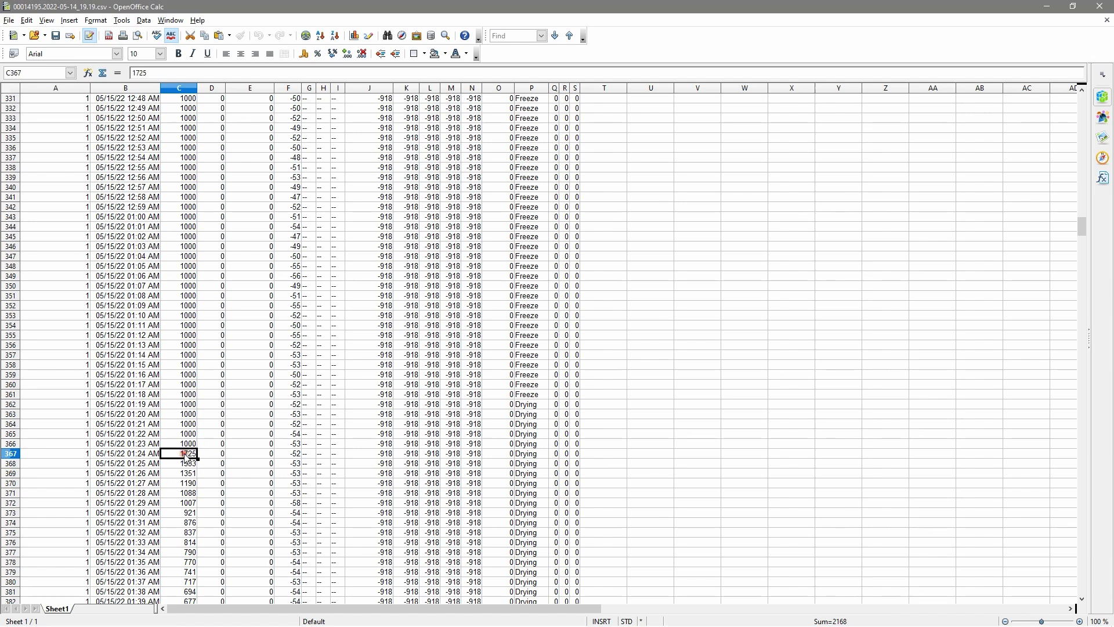
Set the pressure values in cells C367, C368 and C369 to 1000
{"action": "left_click_drag", "start_coordinate": [181, 453], "coordinate": [203, 456]}
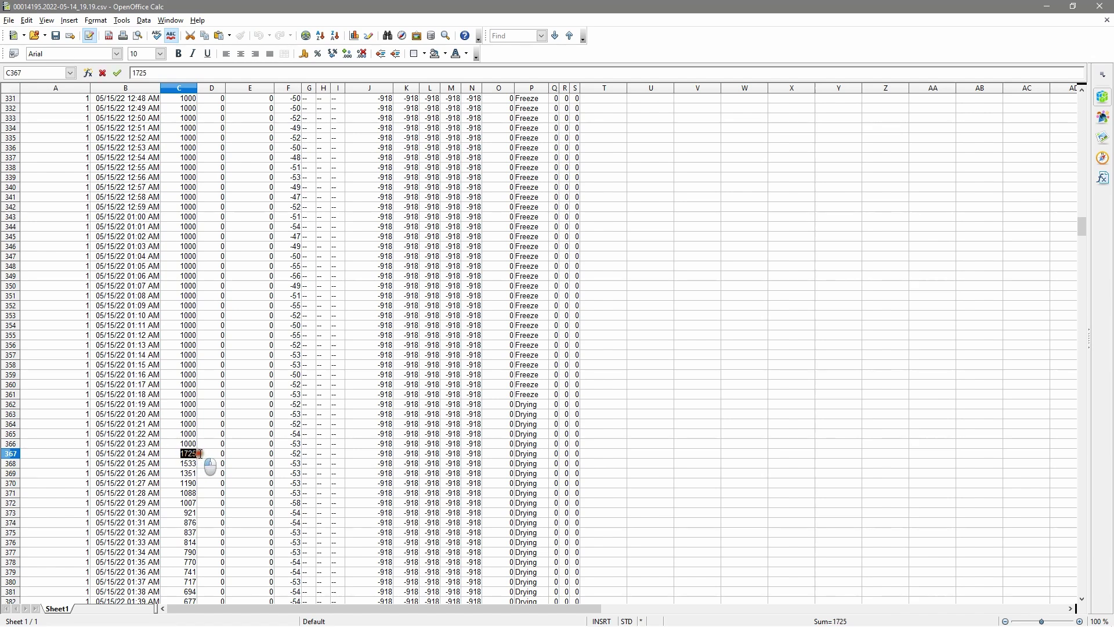
{"action": "type", "text": "1000"}
{"action": "key", "text": "Return"}
{"action": "left_click_drag", "start_coordinate": [183, 466], "coordinate": [202, 466]}
{"action": "type", "text": "1000"}
{"action": "key", "text": "Return"}
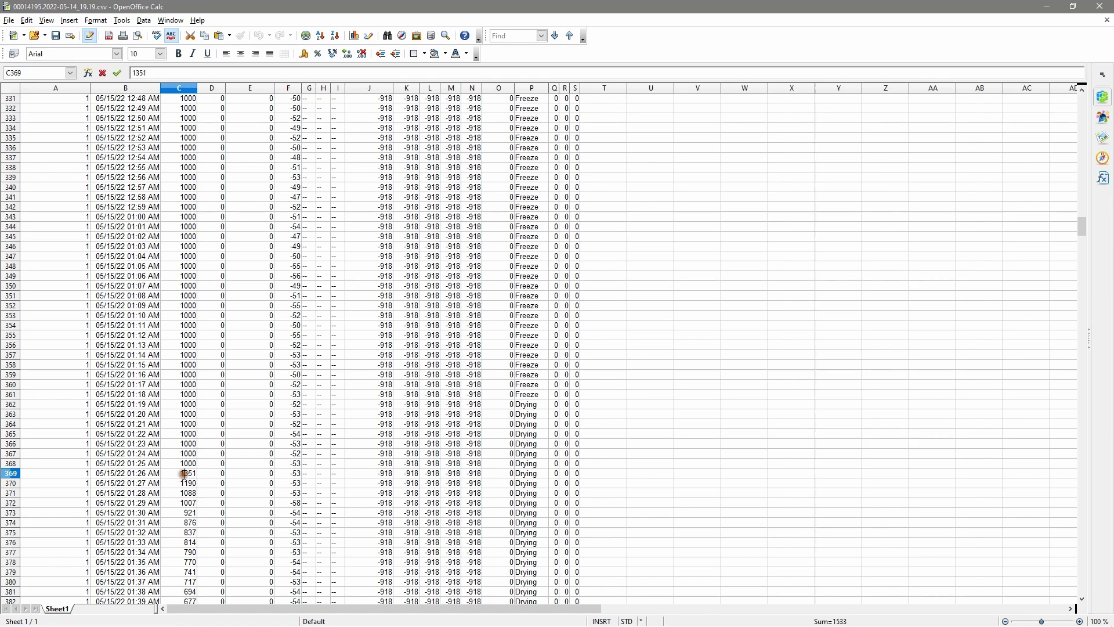
{"action": "left_click_drag", "start_coordinate": [178, 474], "coordinate": [203, 475]}
{"action": "type", "text": "1000"}
{"action": "key", "text": "Return"}
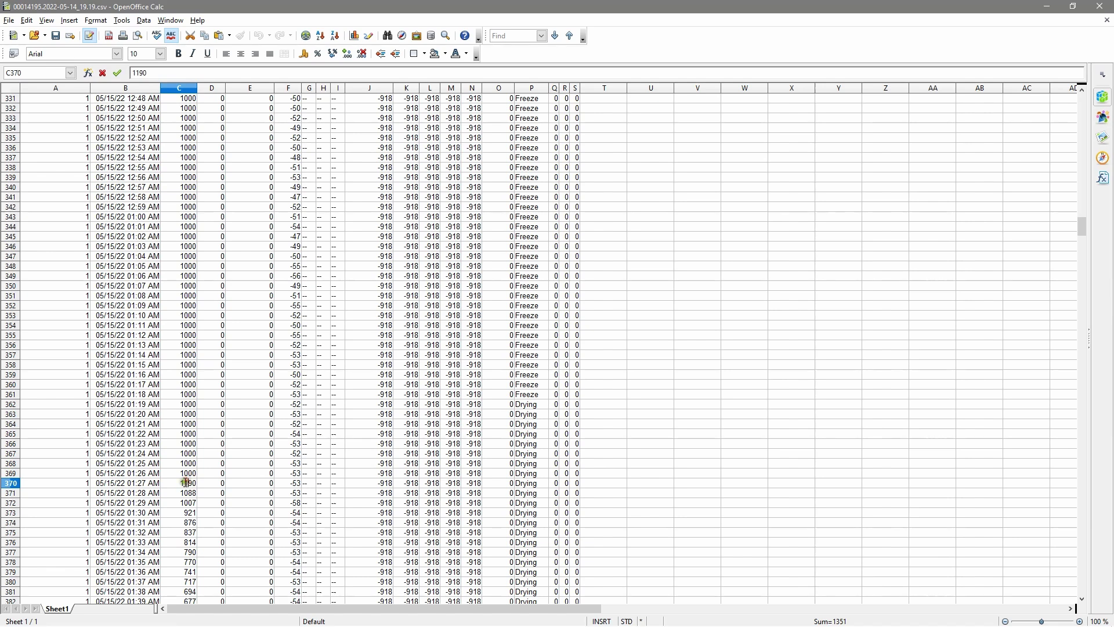
Cap the last pressure values above 1000, in cells C370, C371 and C372, at 1000
{"action": "left_click_drag", "start_coordinate": [181, 483], "coordinate": [221, 485]}
{"action": "type", "text": "1000"}
{"action": "key", "text": "Return"}
{"action": "left_click_drag", "start_coordinate": [182, 493], "coordinate": [218, 494]}
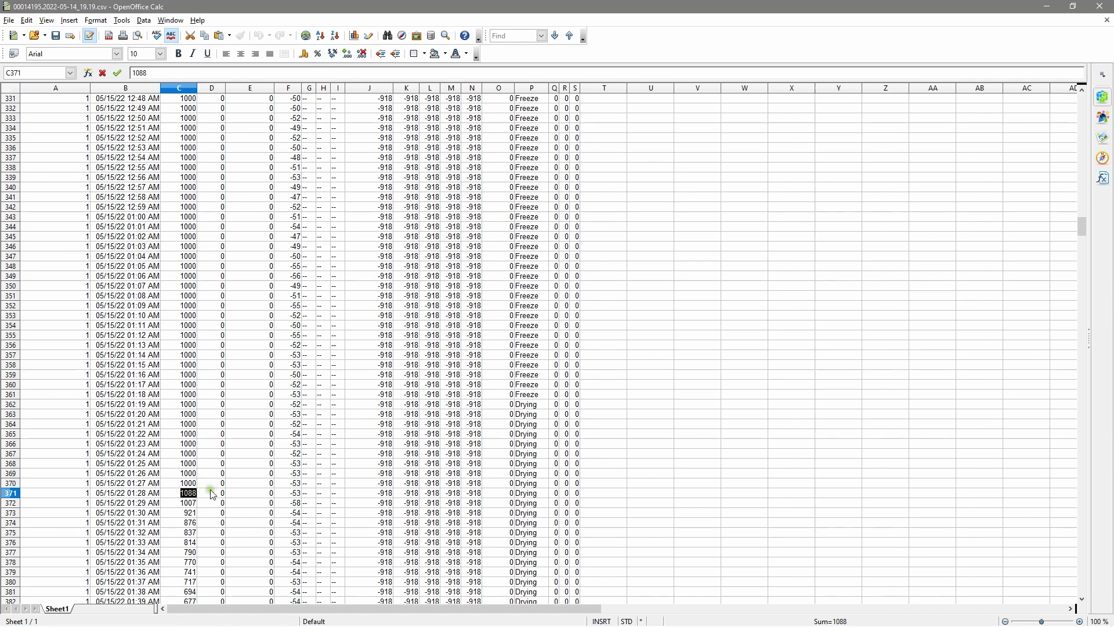
{"action": "key", "text": "Return"}
{"action": "double_click", "coordinate": [191, 505]}
{"action": "left_click_drag", "start_coordinate": [192, 503], "coordinate": [199, 504]}
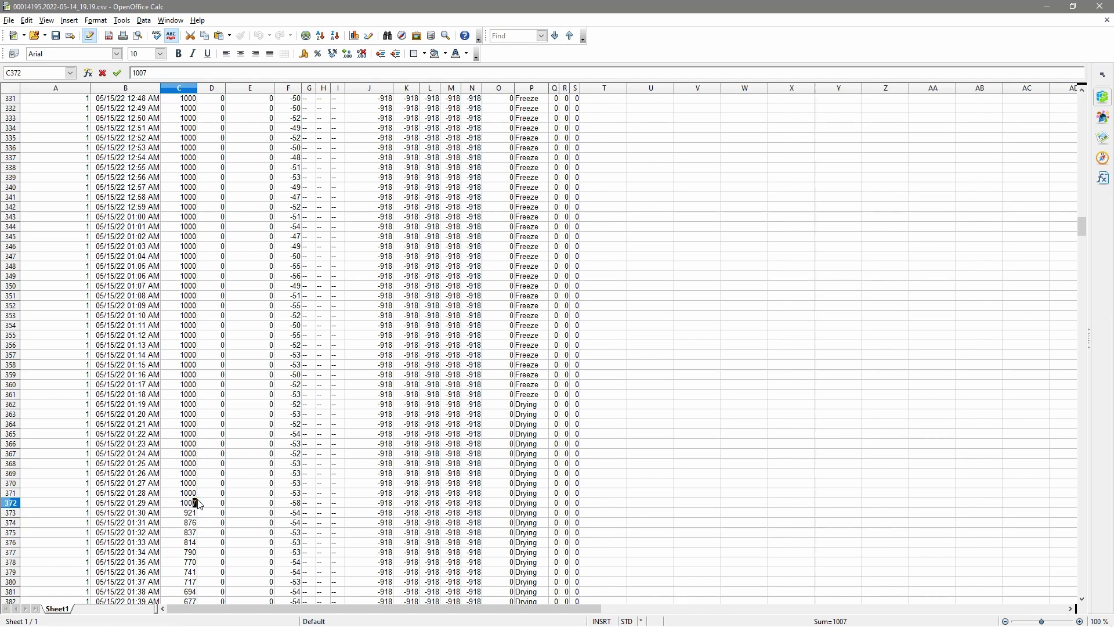
{"action": "type", "text": "0"}
{"action": "left_click", "coordinate": [207, 507]}
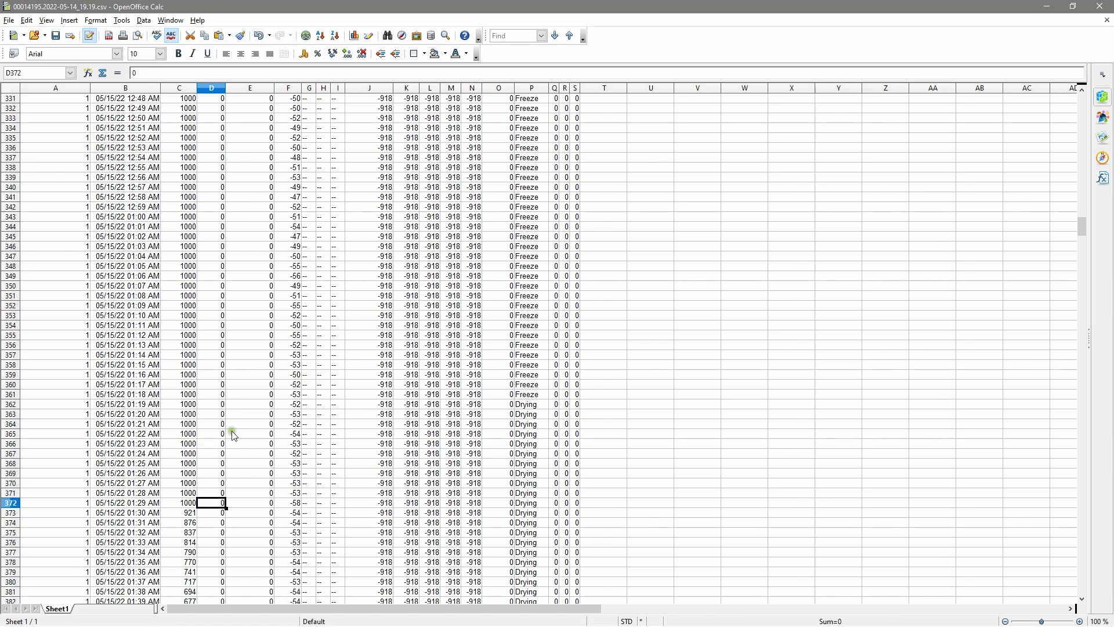
Check the log down to its last row, and change the Drain entry in P2 of the Cycle column to 100
{"action": "left_click_drag", "start_coordinate": [1080, 226], "coordinate": [987, 565]}
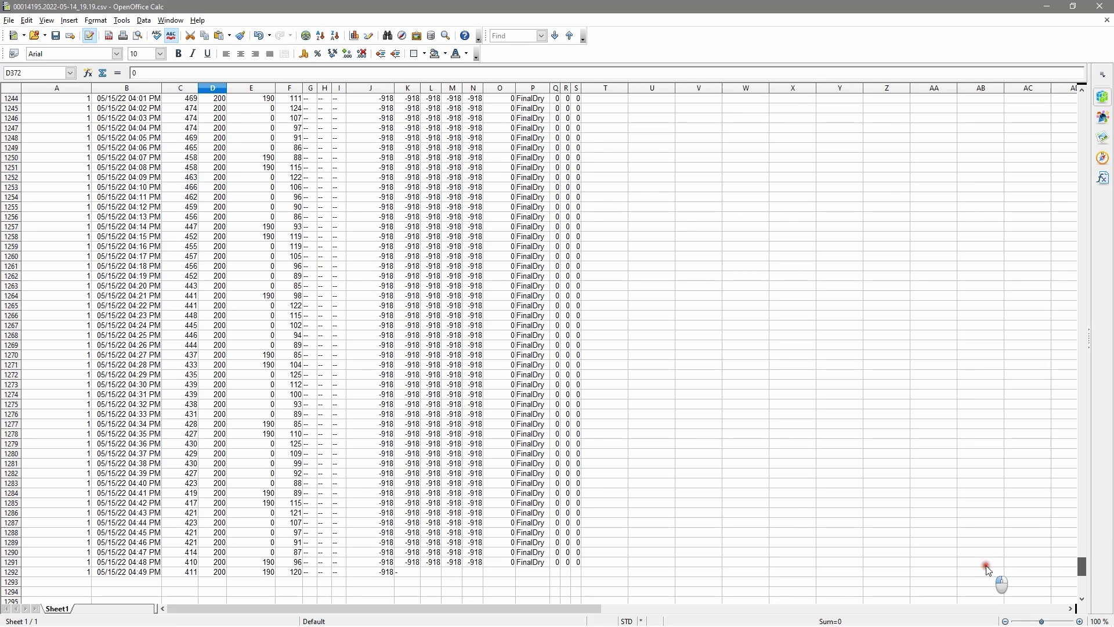
{"action": "left_click_drag", "start_coordinate": [987, 565], "coordinate": [948, 95]}
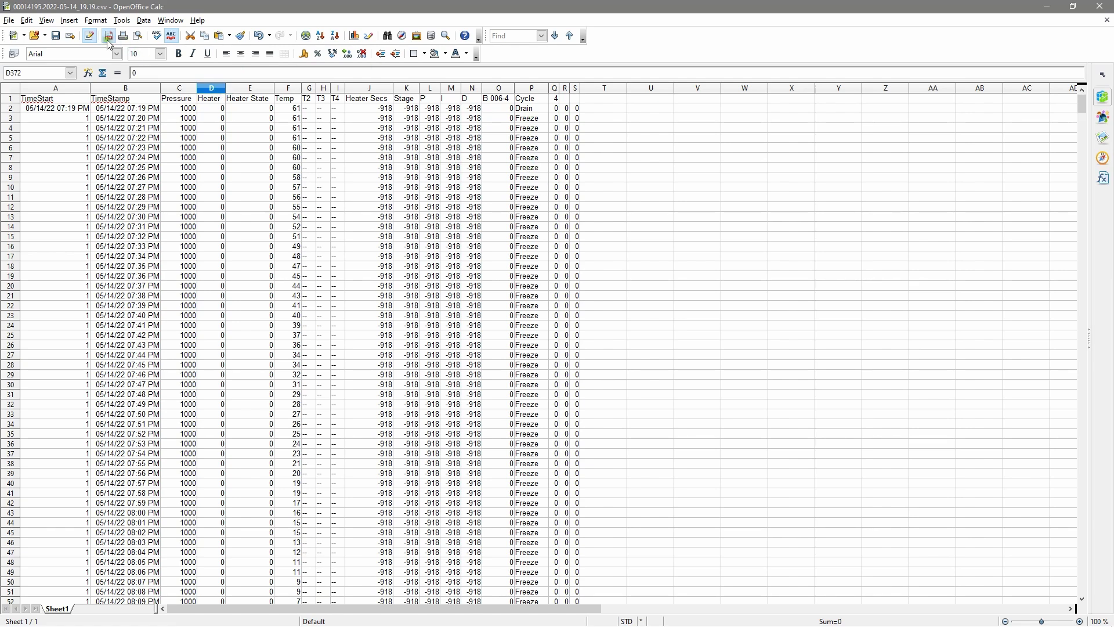
{"action": "double_click", "coordinate": [527, 109]}
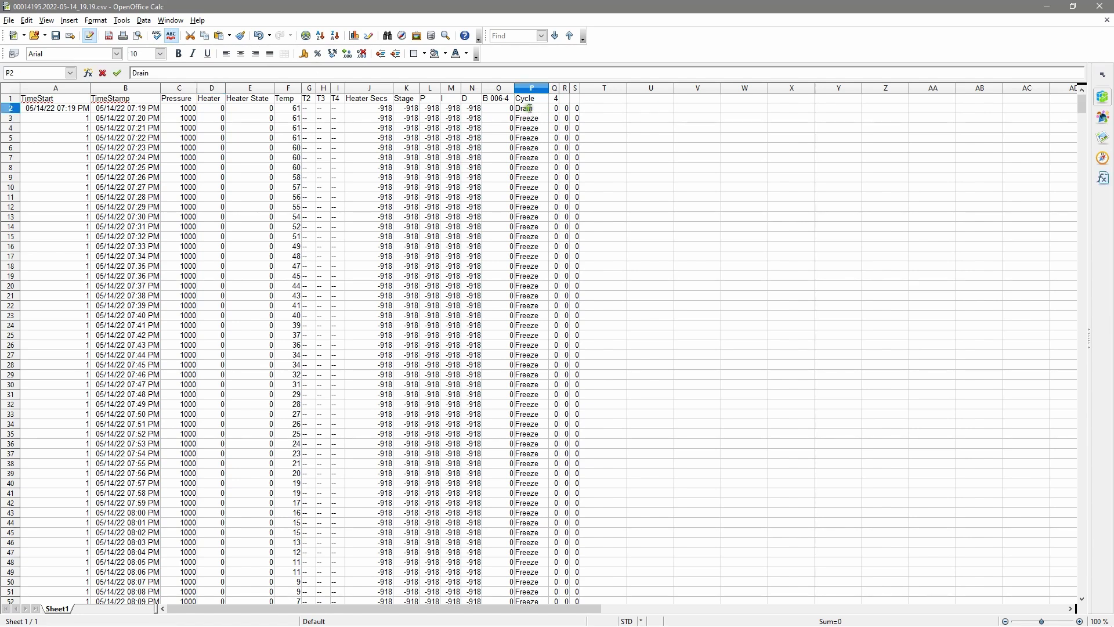
{"action": "left_click_drag", "start_coordinate": [535, 108], "coordinate": [511, 109]}
{"action": "type", "text": "2"}
{"action": "key", "text": "BackSpace"}
{"action": "key", "text": "BackSpace"}
{"action": "left_click", "coordinate": [539, 124]}
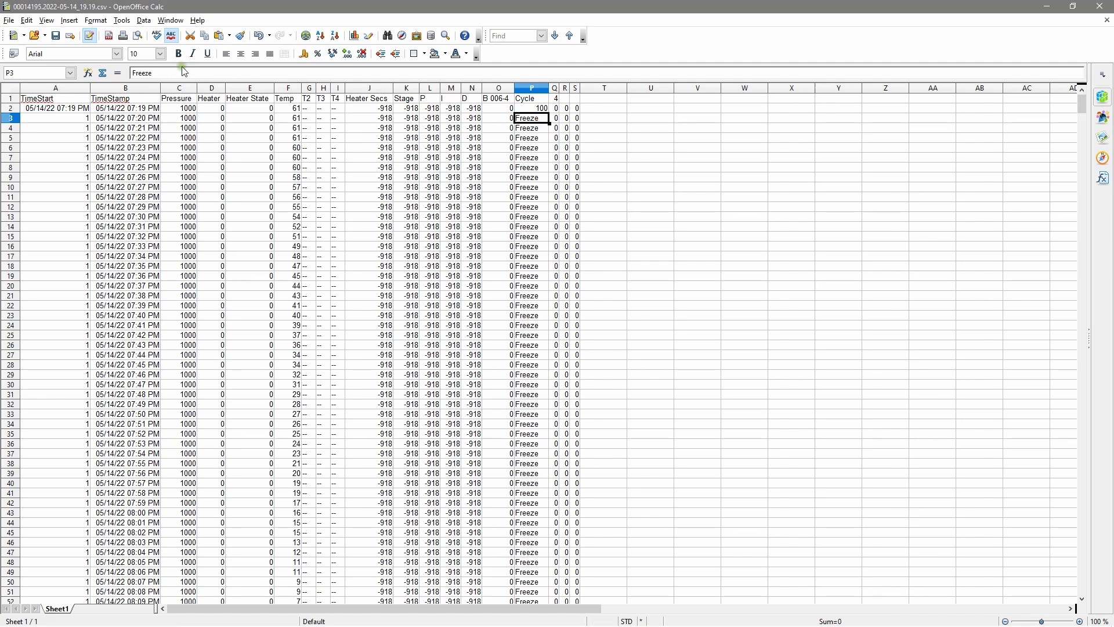
Use Find & Replace to replace every Freeze entry with 200
{"action": "left_click", "coordinate": [22, 21]}
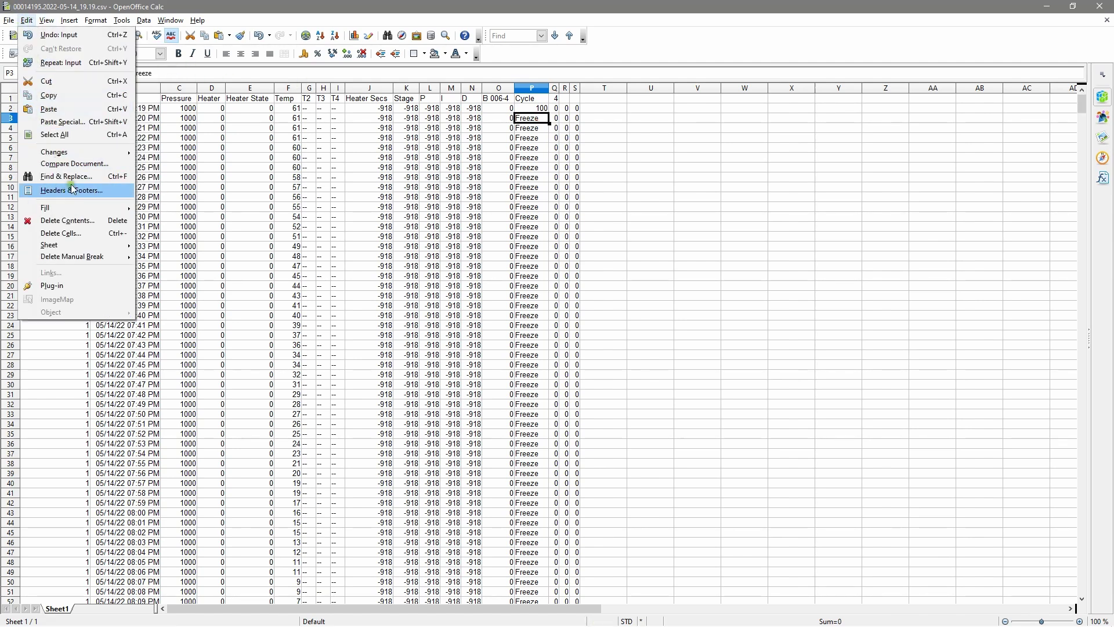
{"action": "left_click", "coordinate": [79, 178]}
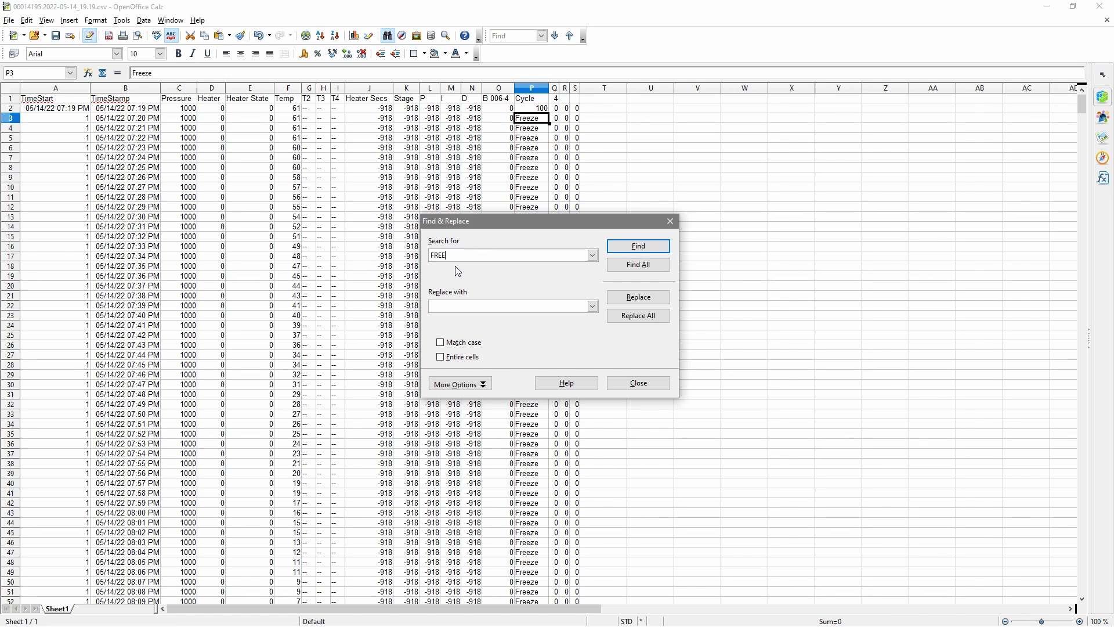
{"action": "type", "text": "reeze"}
{"action": "left_click", "coordinate": [458, 304]}
{"action": "left_click", "coordinate": [631, 316]}
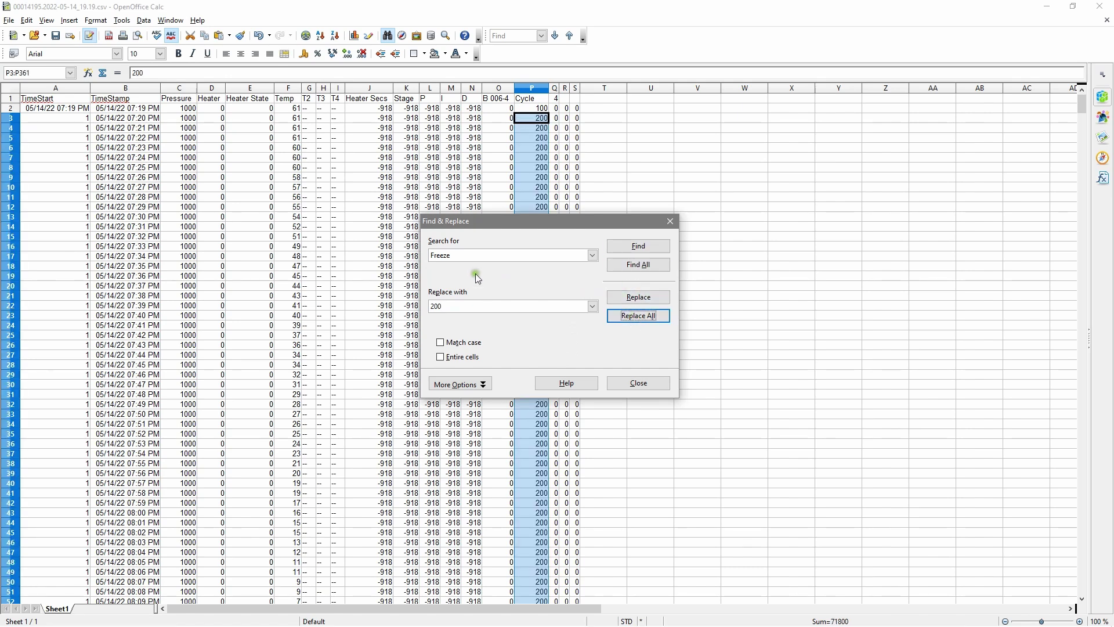
Replace every Drying entry in the Cycle column with 300
{"action": "double_click", "coordinate": [464, 261]}
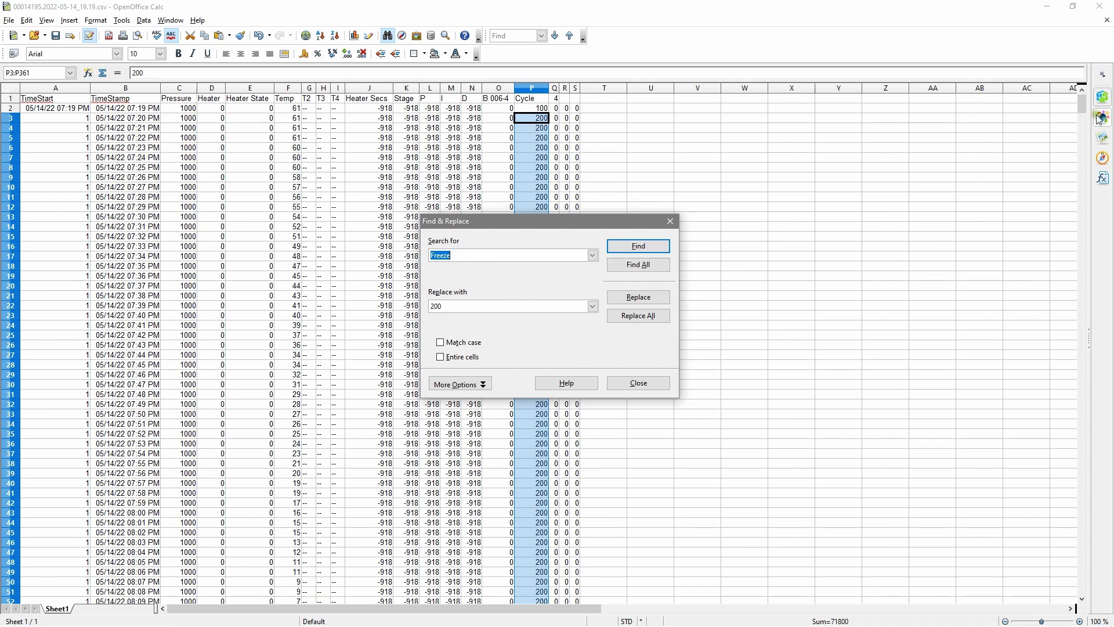
{"action": "left_click_drag", "start_coordinate": [1087, 112], "coordinate": [1091, 269]}
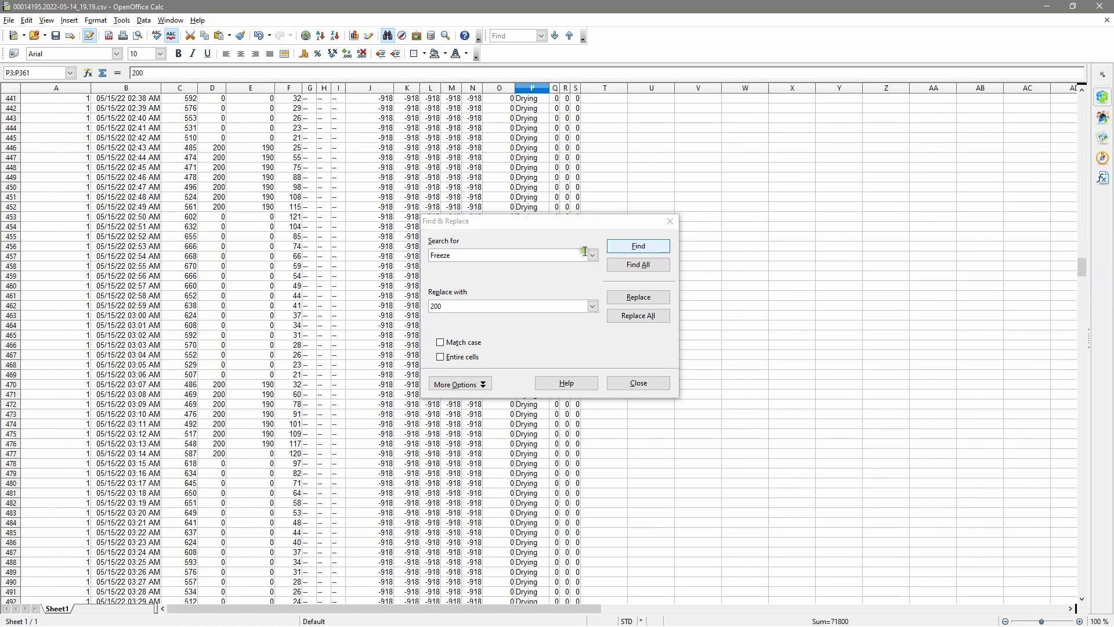
{"action": "left_click", "coordinate": [483, 257]}
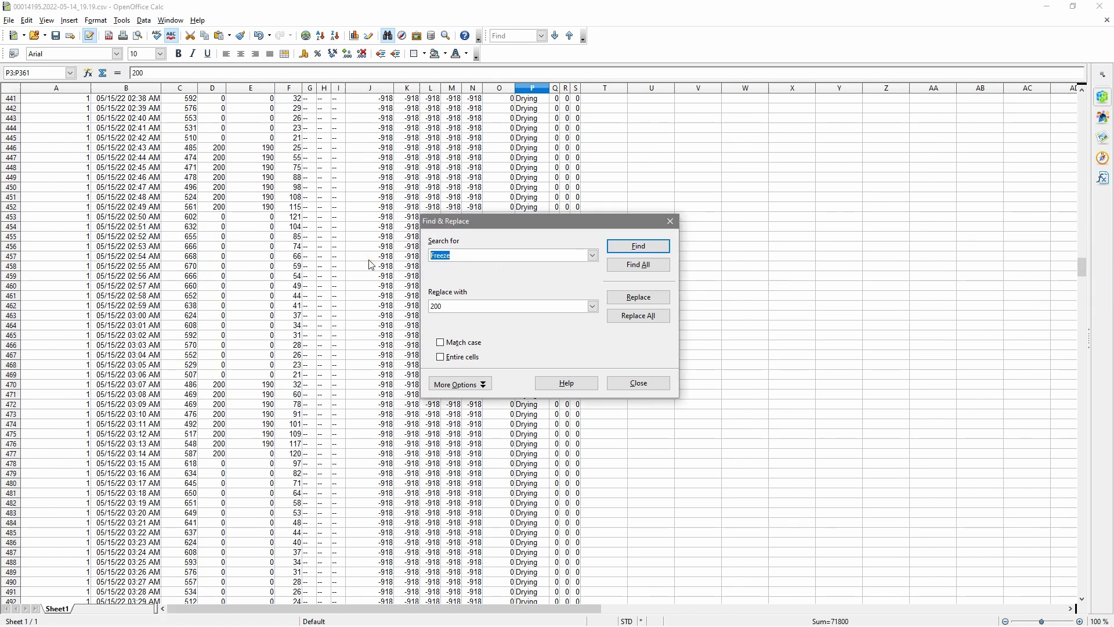
{"action": "type", "text": "Drying"}
{"action": "double_click", "coordinate": [455, 306]}
{"action": "type", "text": "3"}
{"action": "left_click", "coordinate": [655, 254]}
{"action": "left_click", "coordinate": [641, 316]}
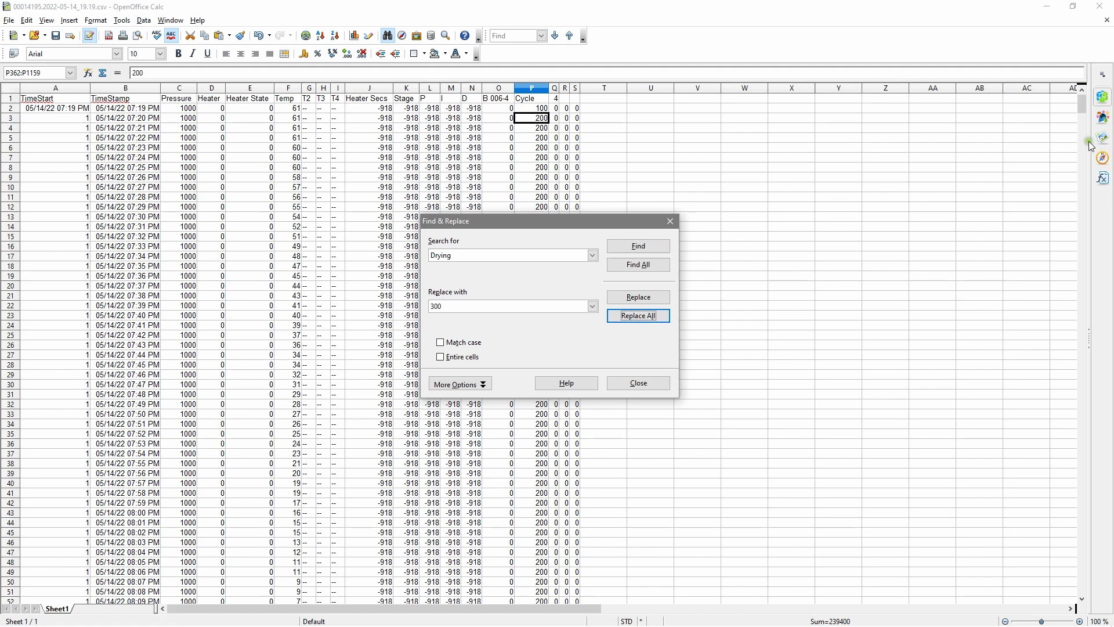
Replace every FinalDry entry with 400, check the end of the Cycle column, and close Find & Replace
{"action": "left_click_drag", "start_coordinate": [1084, 109], "coordinate": [1075, 540]}
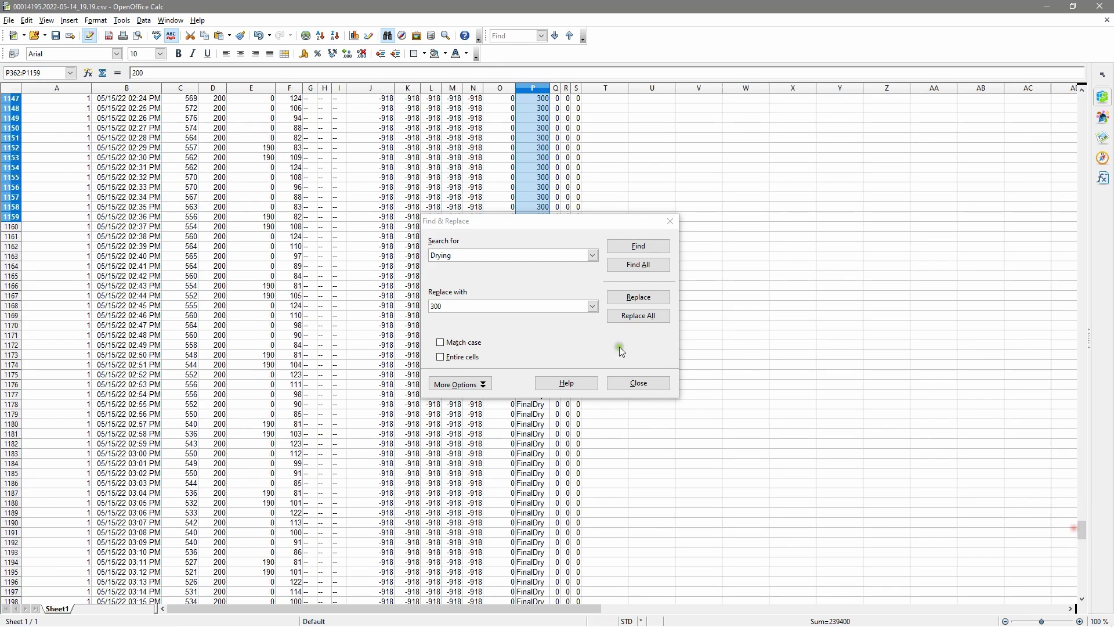
{"action": "left_click", "coordinate": [450, 265]}
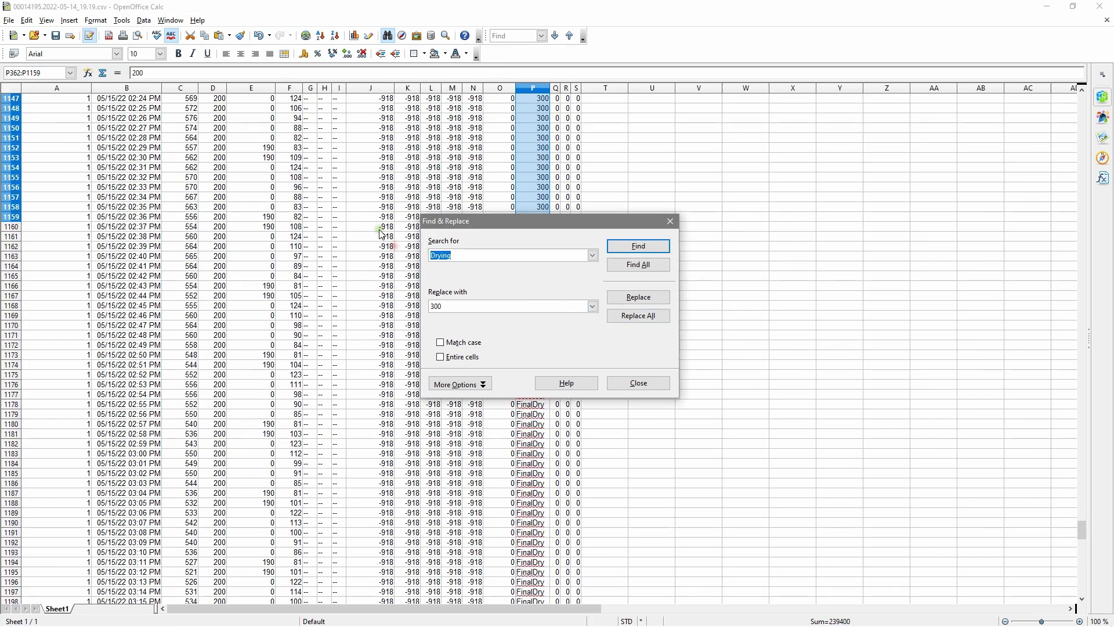
{"action": "type", "text": "Final"}
{"action": "left_click", "coordinate": [447, 304]}
{"action": "double_click", "coordinate": [437, 306]}
{"action": "type", "text": "40"}
{"action": "left_click", "coordinate": [665, 266]}
{"action": "left_click", "coordinate": [647, 316]}
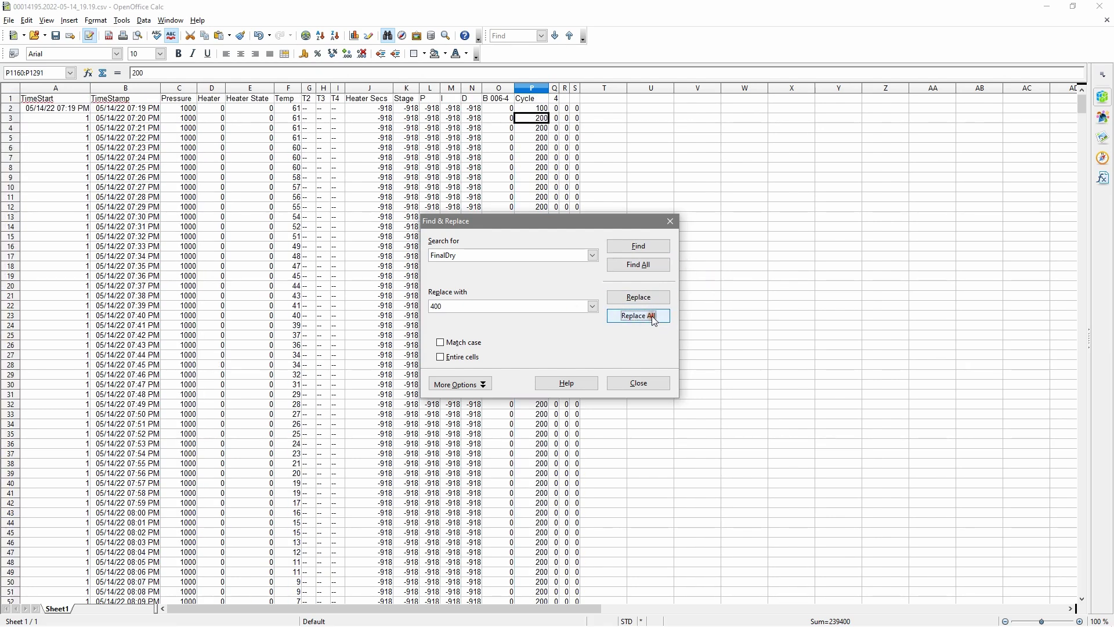
{"action": "left_click_drag", "start_coordinate": [1082, 110], "coordinate": [1081, 579]}
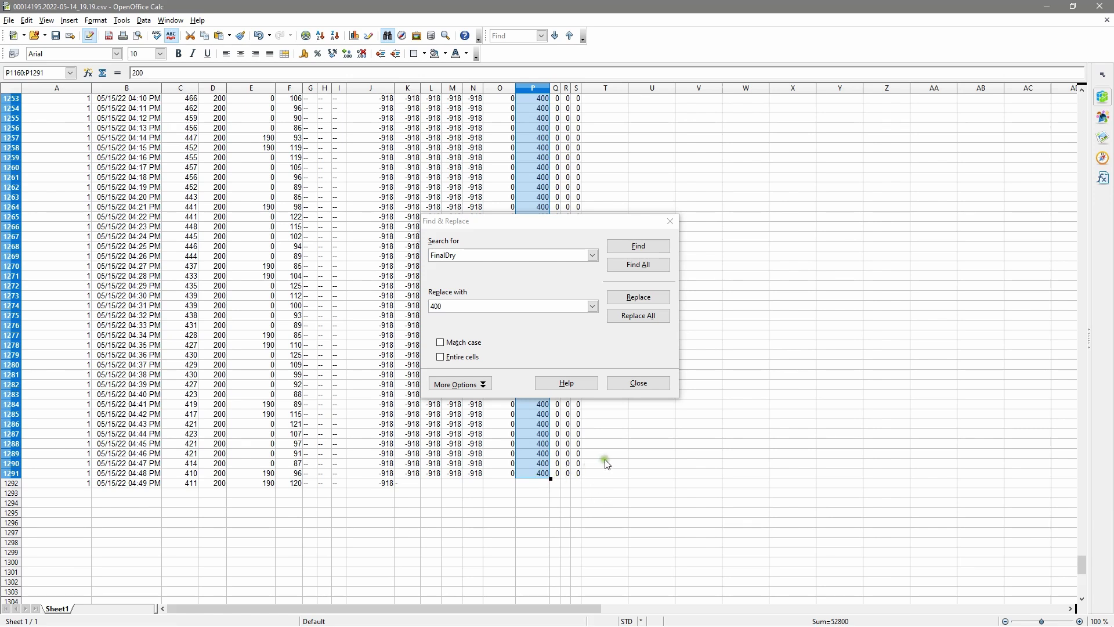
{"action": "left_click", "coordinate": [644, 383]}
Select the Pressure, Heater, Heater State, Temp and Cycle columns as chart data
{"action": "scroll", "coordinate": [775, 339], "scroll_direction": "up", "scroll_amount": 20}
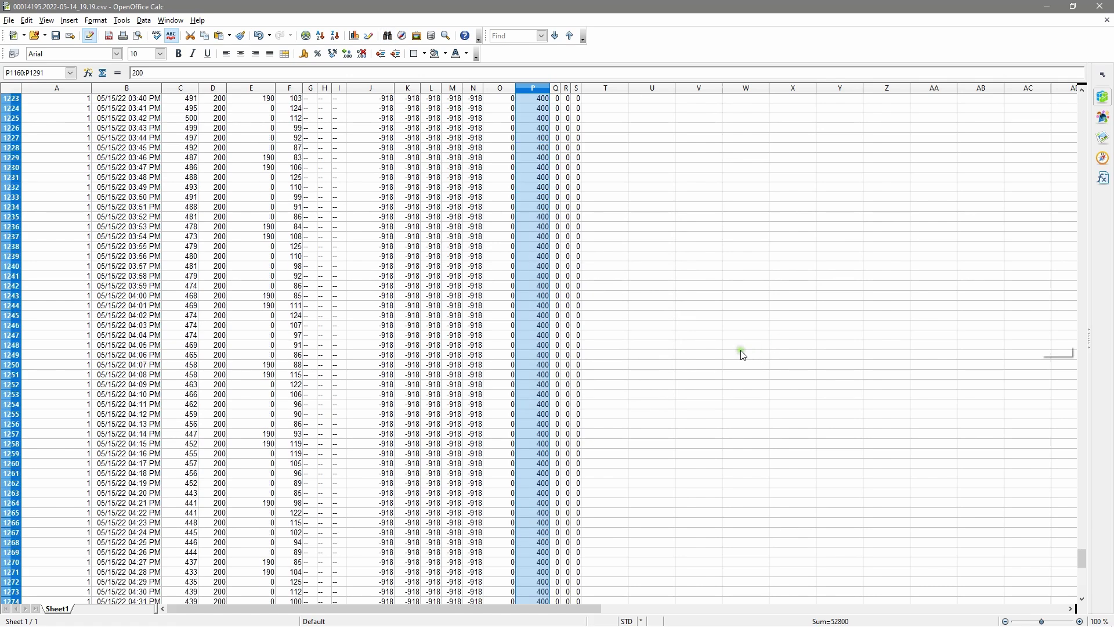
{"action": "scroll", "coordinate": [733, 343], "scroll_direction": "up", "scroll_amount": 20}
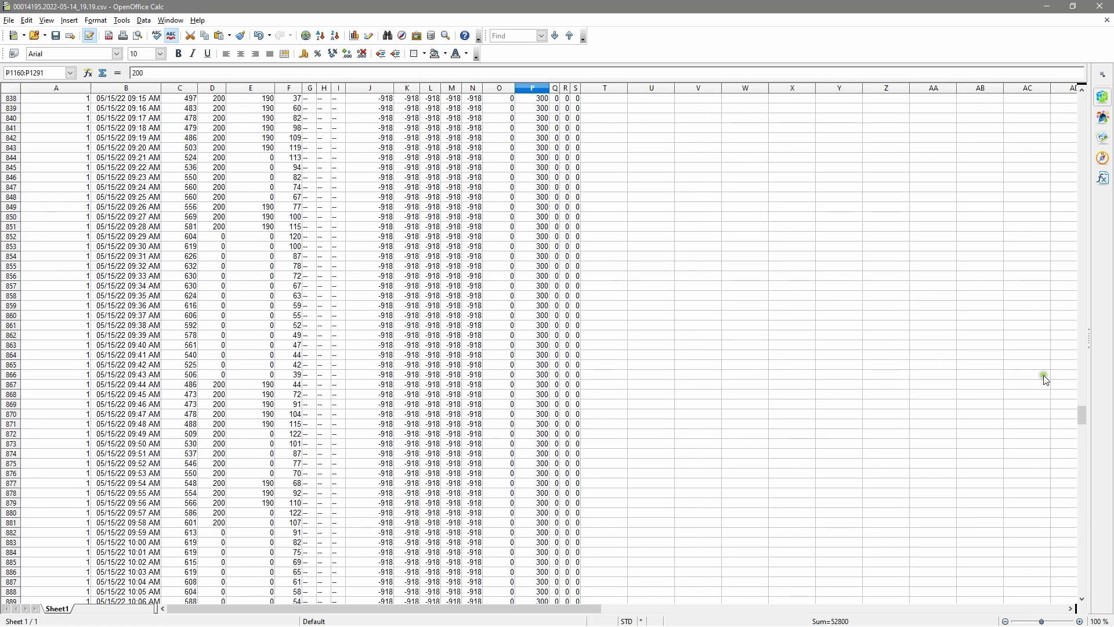
{"action": "left_click_drag", "start_coordinate": [1077, 406], "coordinate": [1074, 100]}
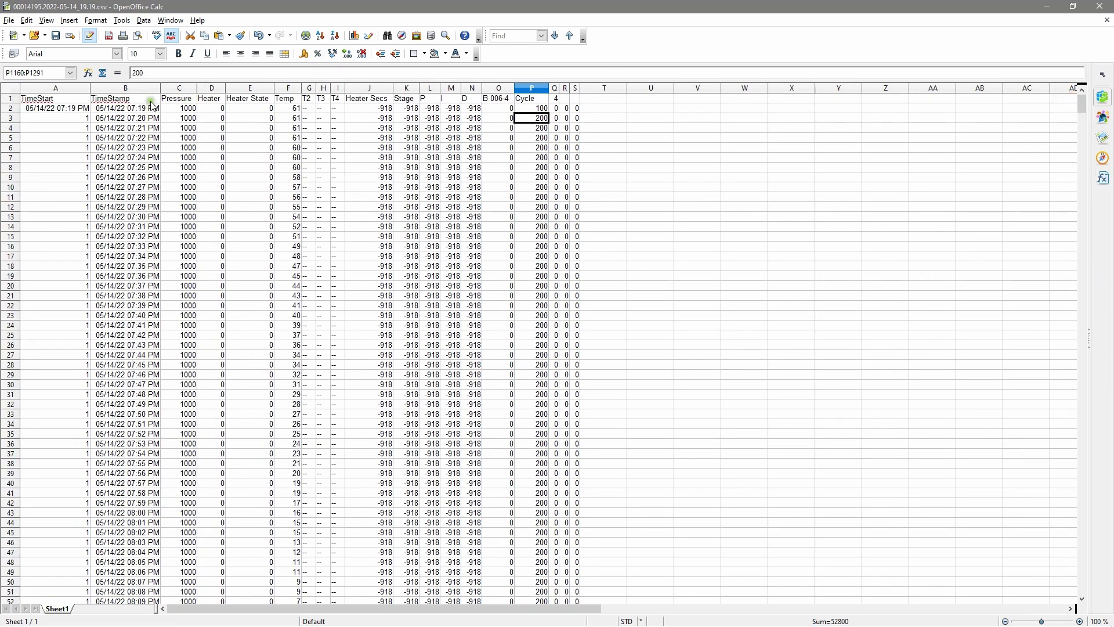
{"action": "left_click", "coordinate": [189, 88]}
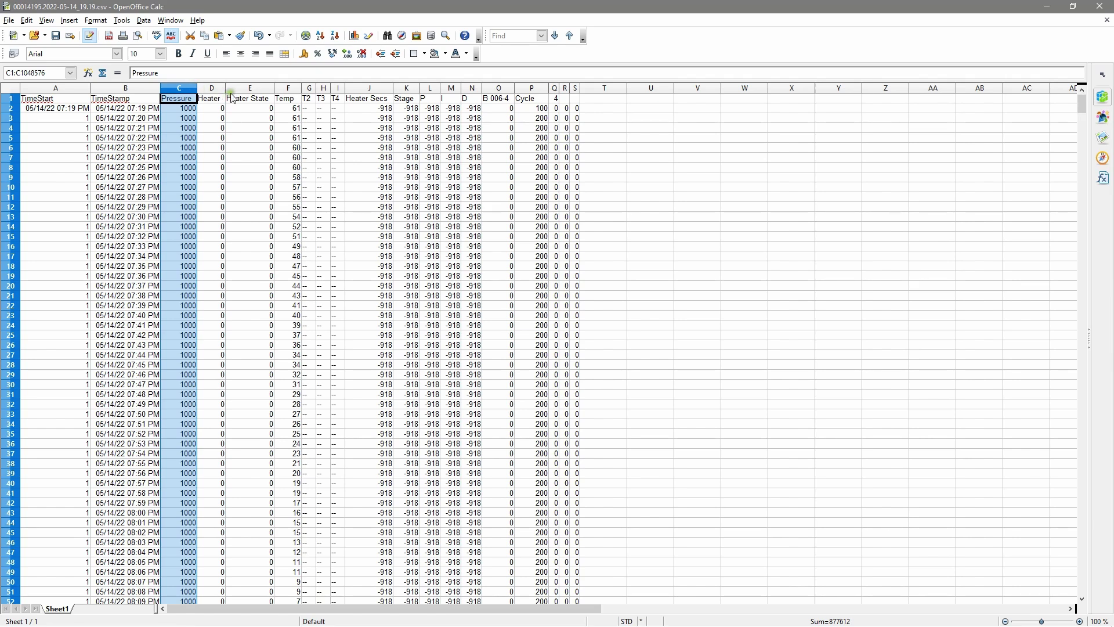
{"action": "left_click", "coordinate": [291, 88], "text": "ctrl"}
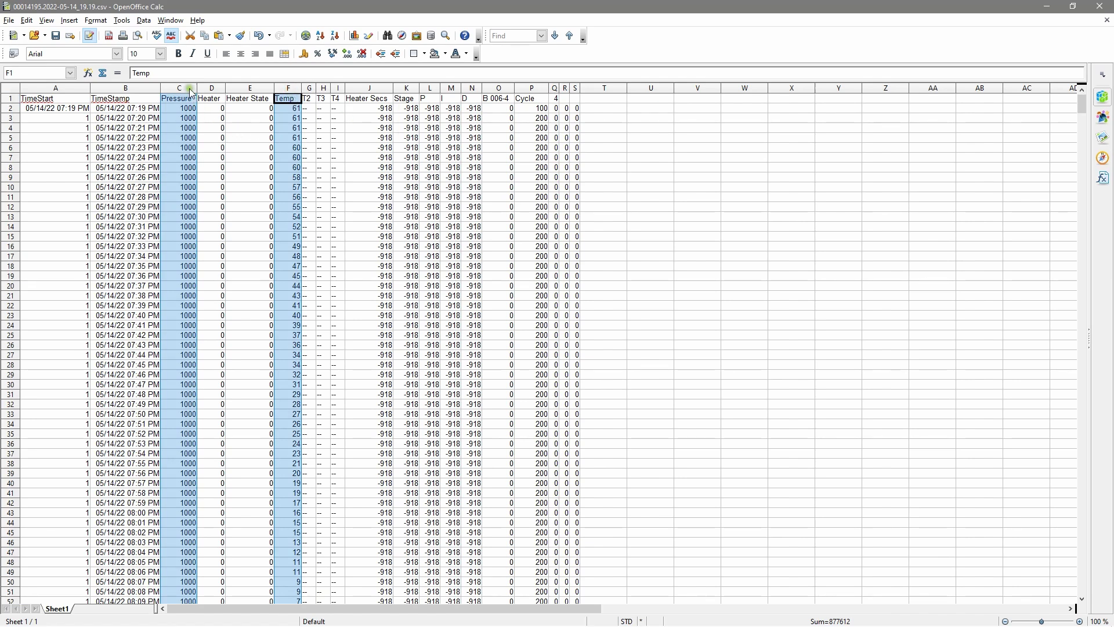
{"action": "left_click", "coordinate": [219, 90], "text": "ctrl"}
{"action": "left_click", "coordinate": [251, 89], "text": "ctrl"}
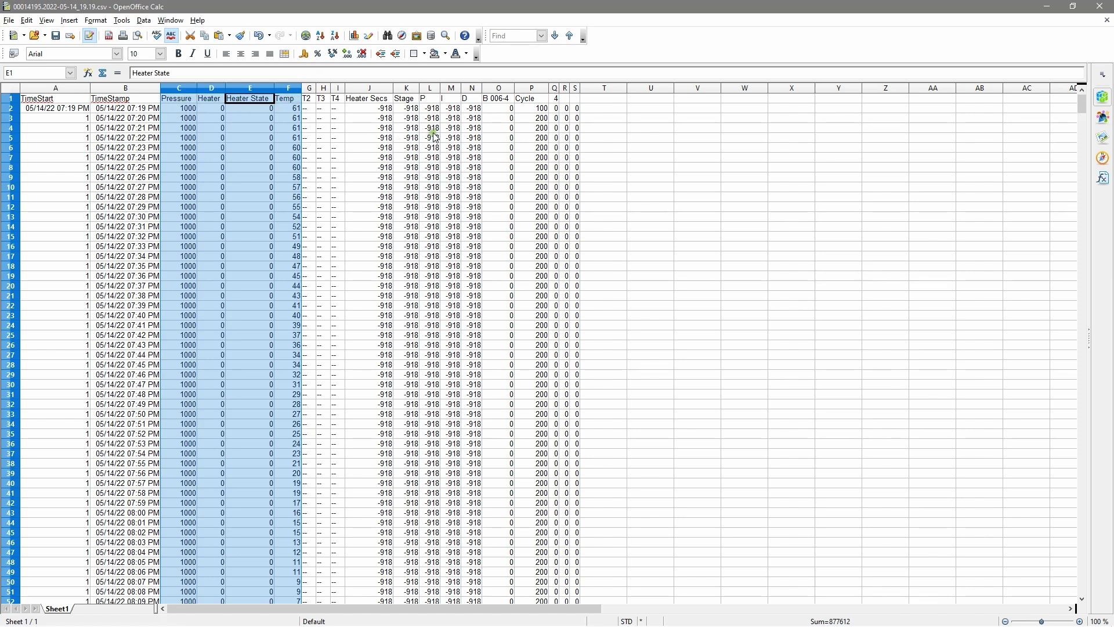
{"action": "left_click", "coordinate": [534, 103]}
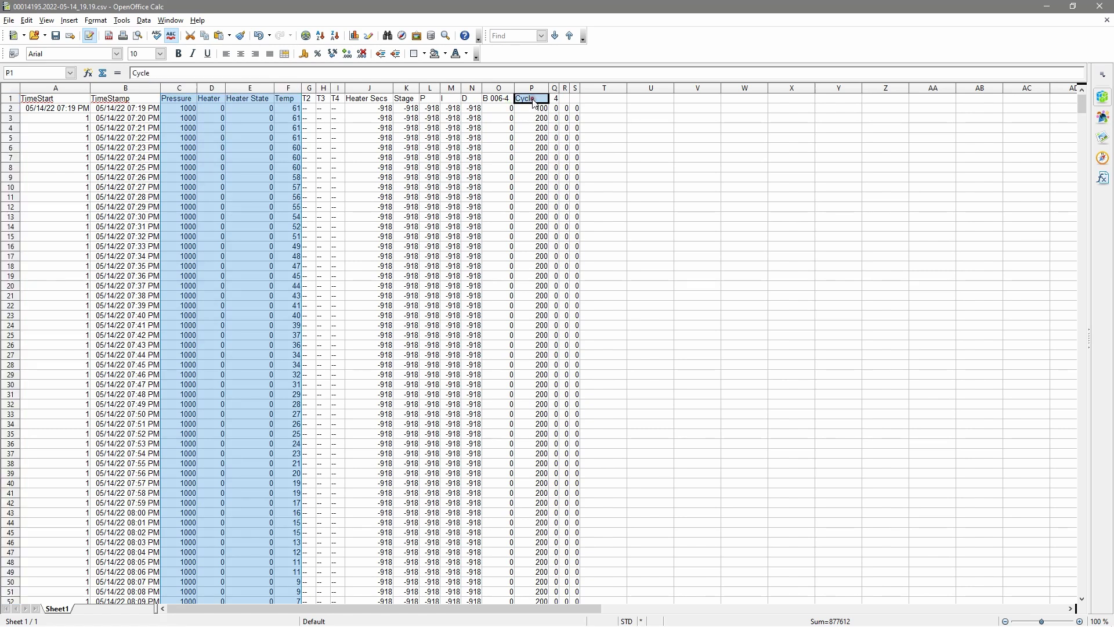
{"action": "left_click", "coordinate": [533, 87], "text": "ctrl"}
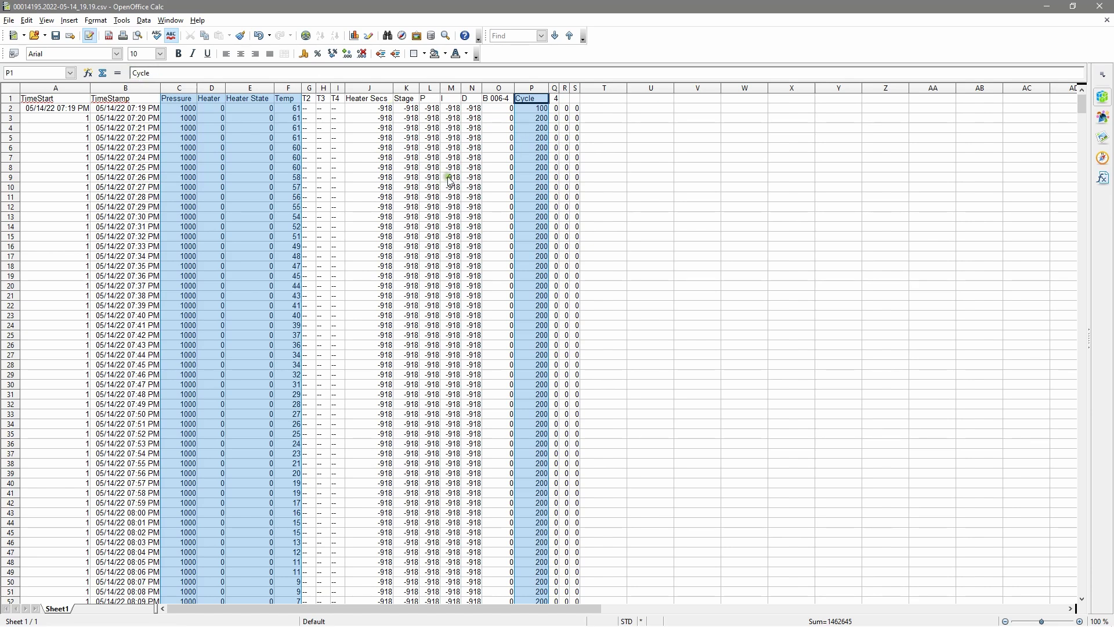
Insert a line chart of the selected columns using the Lines Only variant
{"action": "left_click", "coordinate": [72, 21]}
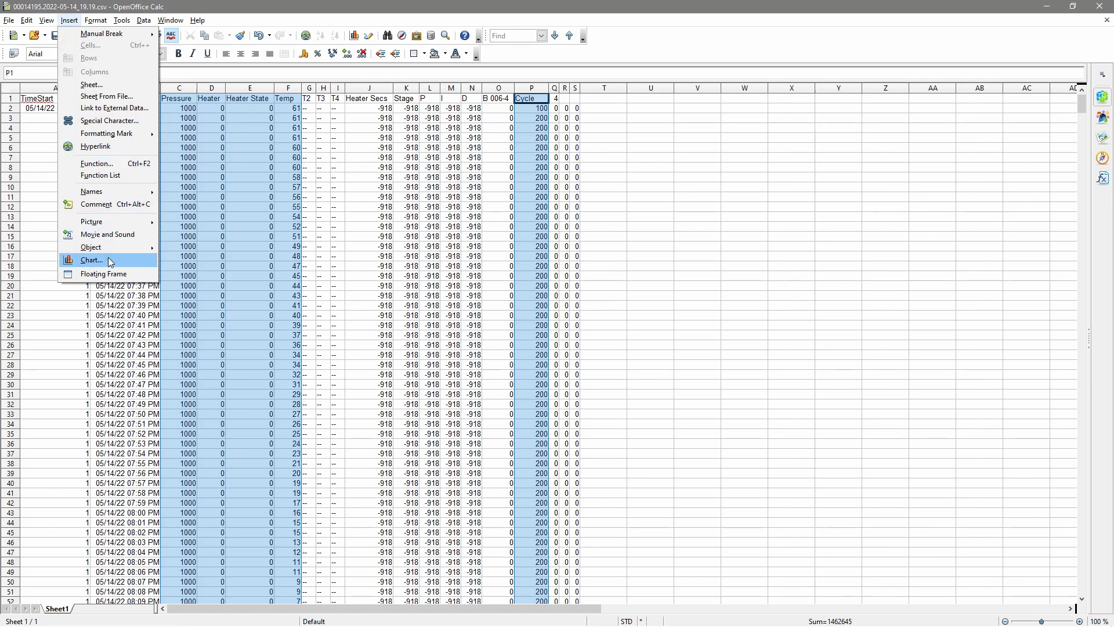
{"action": "key", "text": "Escape"}
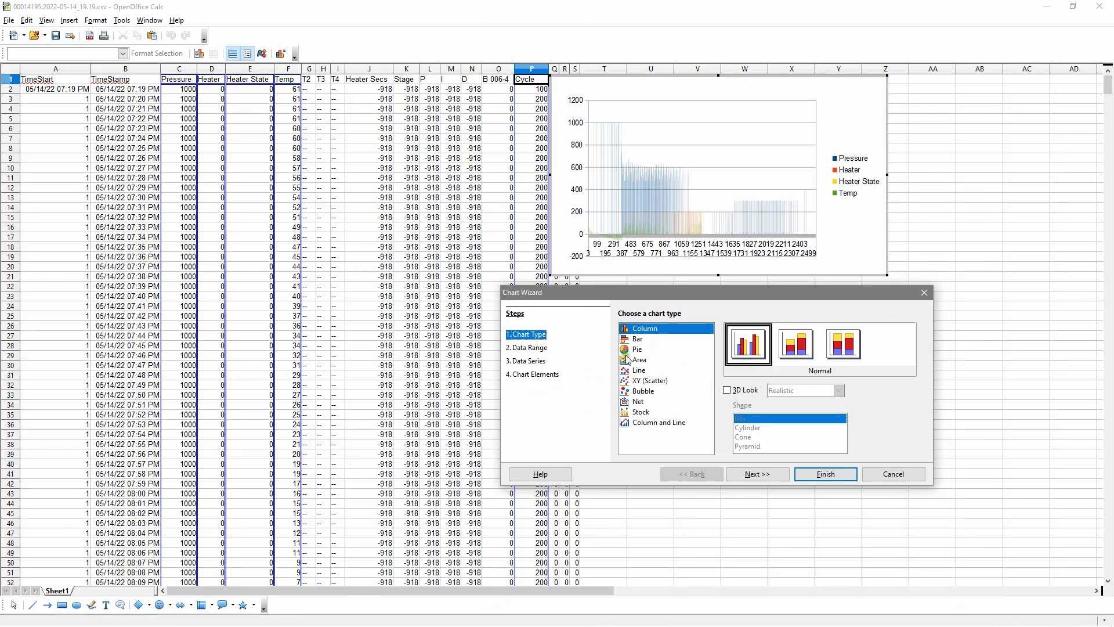
{"action": "left_click", "coordinate": [642, 371]}
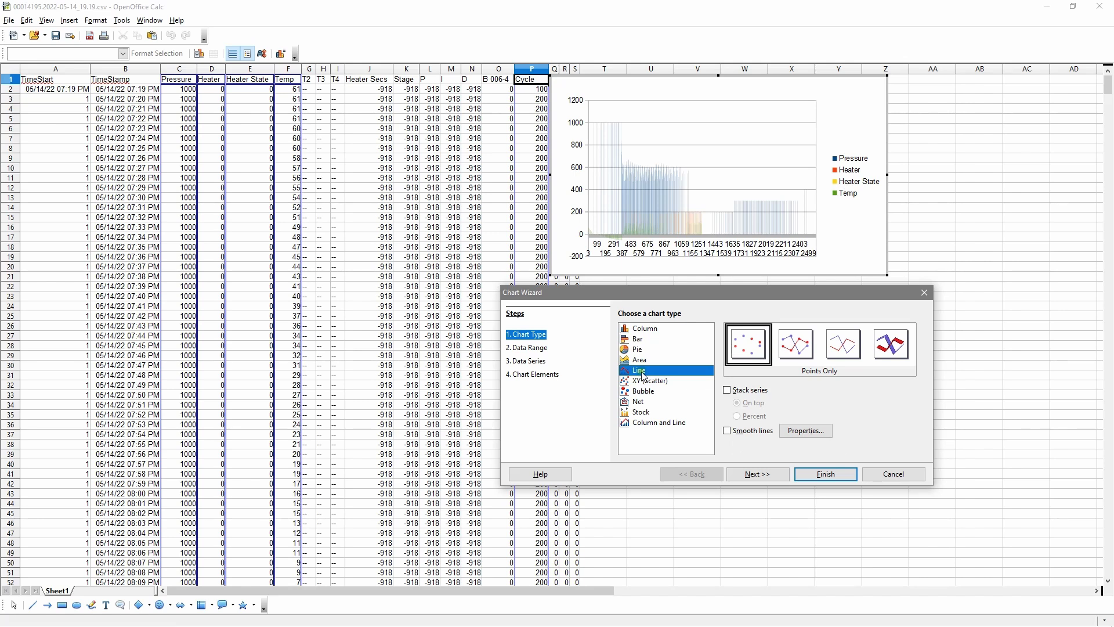
{"action": "left_click", "coordinate": [849, 358]}
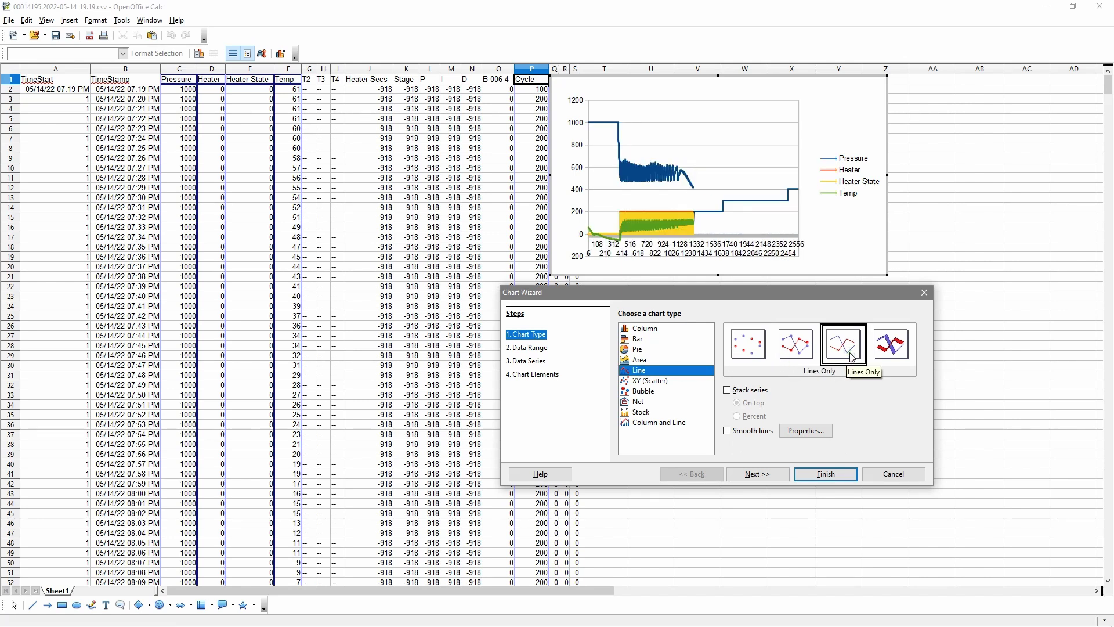
{"action": "left_click_drag", "start_coordinate": [803, 299], "coordinate": [728, 290]}
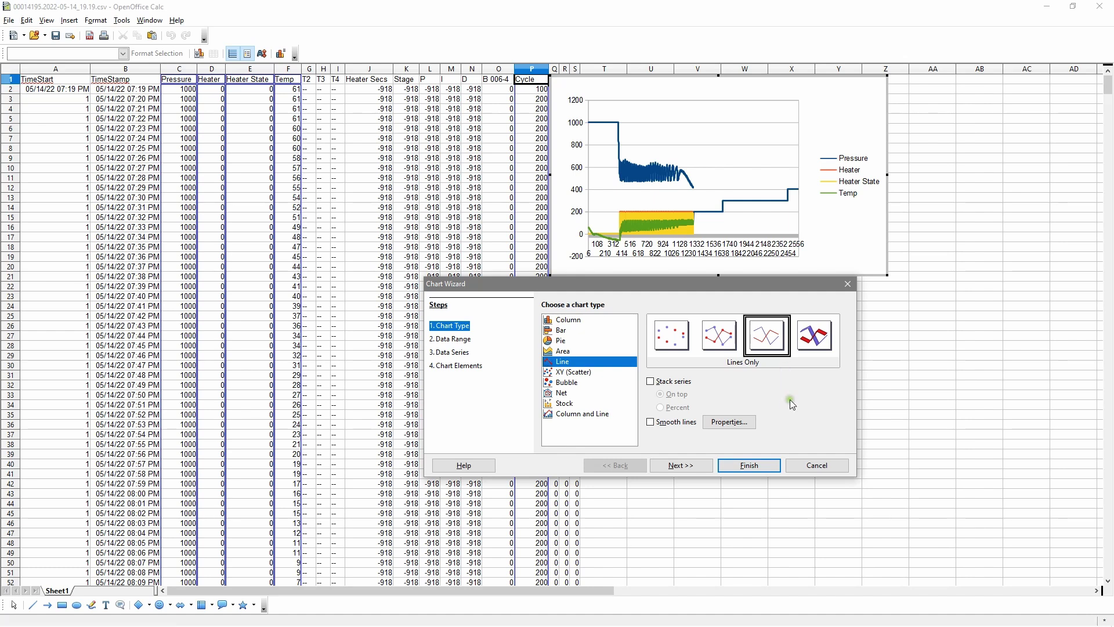
{"action": "left_click", "coordinate": [750, 466]}
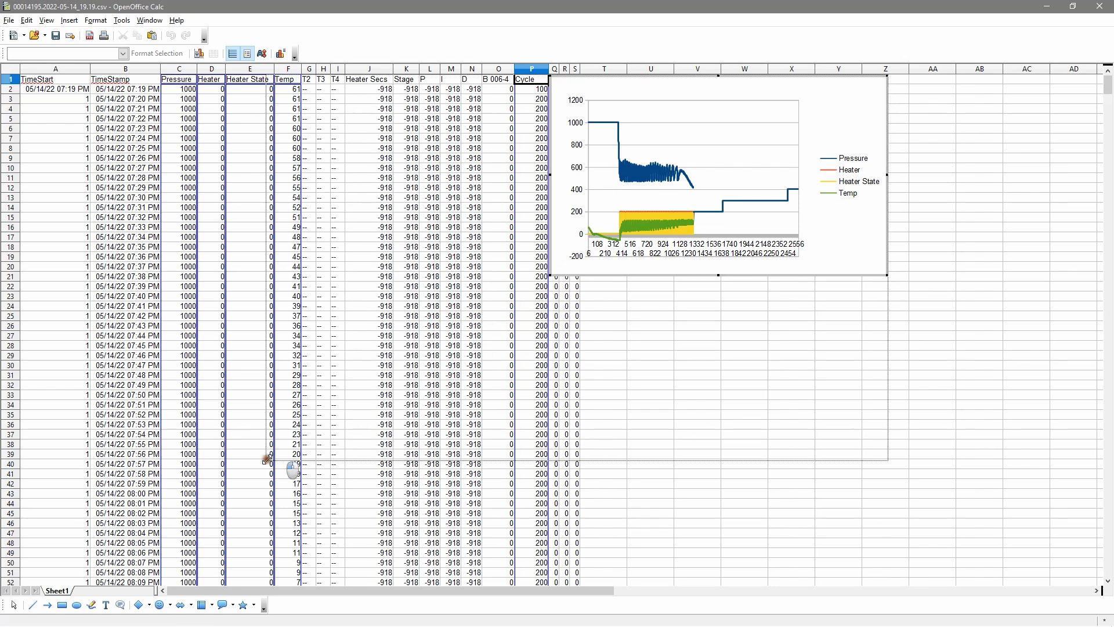
Enlarge the line chart to span from column B to column AA, down to row 39
{"action": "left_click_drag", "start_coordinate": [307, 437], "coordinate": [267, 460]}
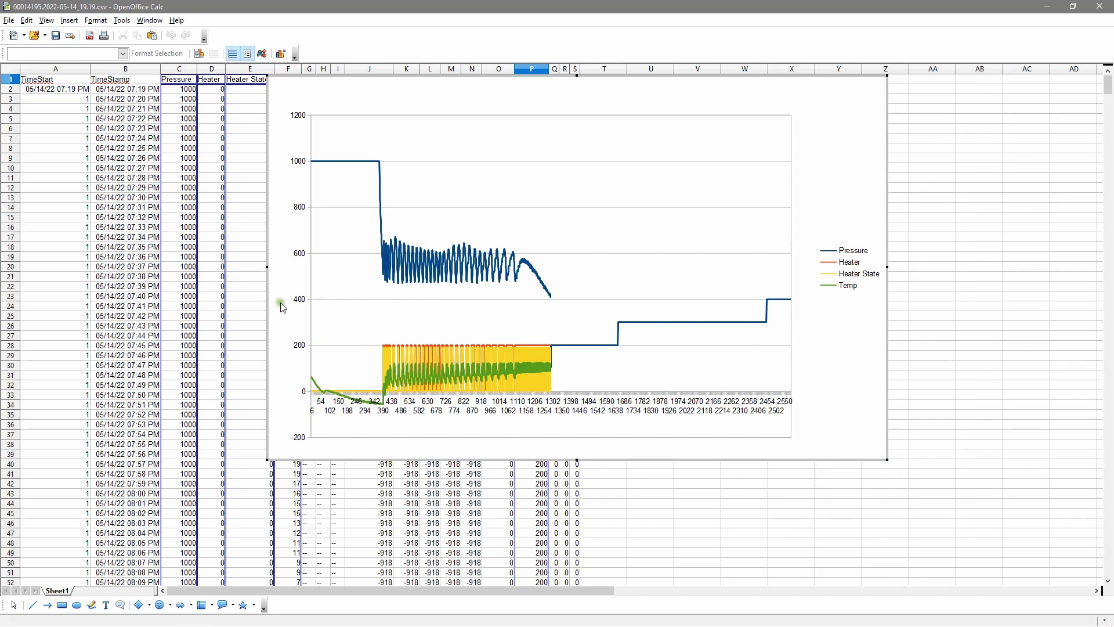
{"action": "left_click_drag", "start_coordinate": [267, 267], "coordinate": [111, 268]}
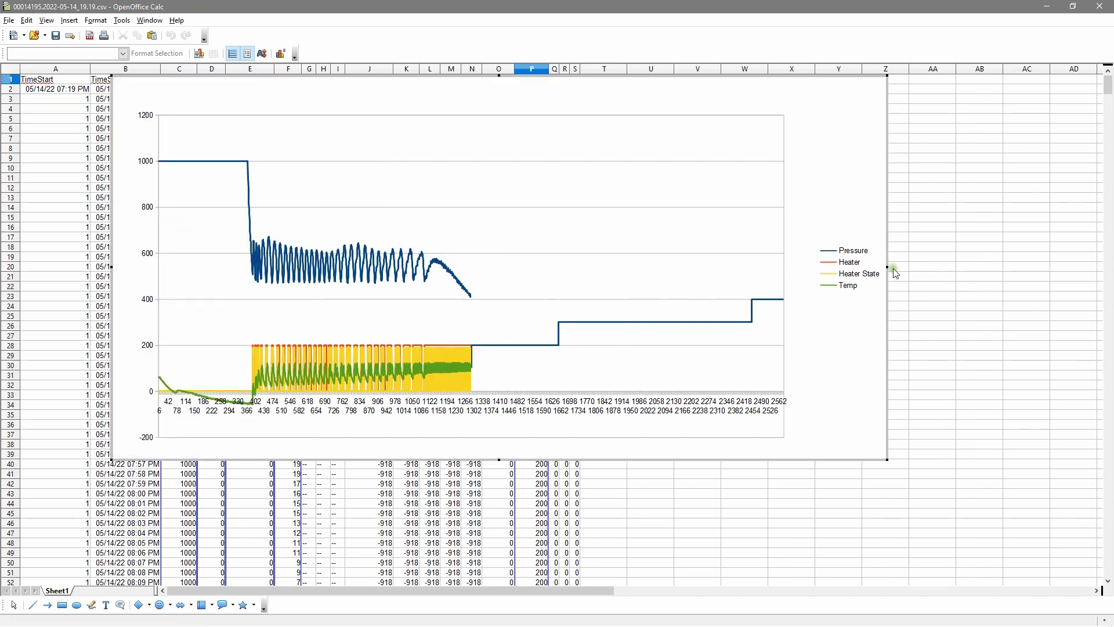
{"action": "left_click_drag", "start_coordinate": [888, 267], "coordinate": [940, 267]}
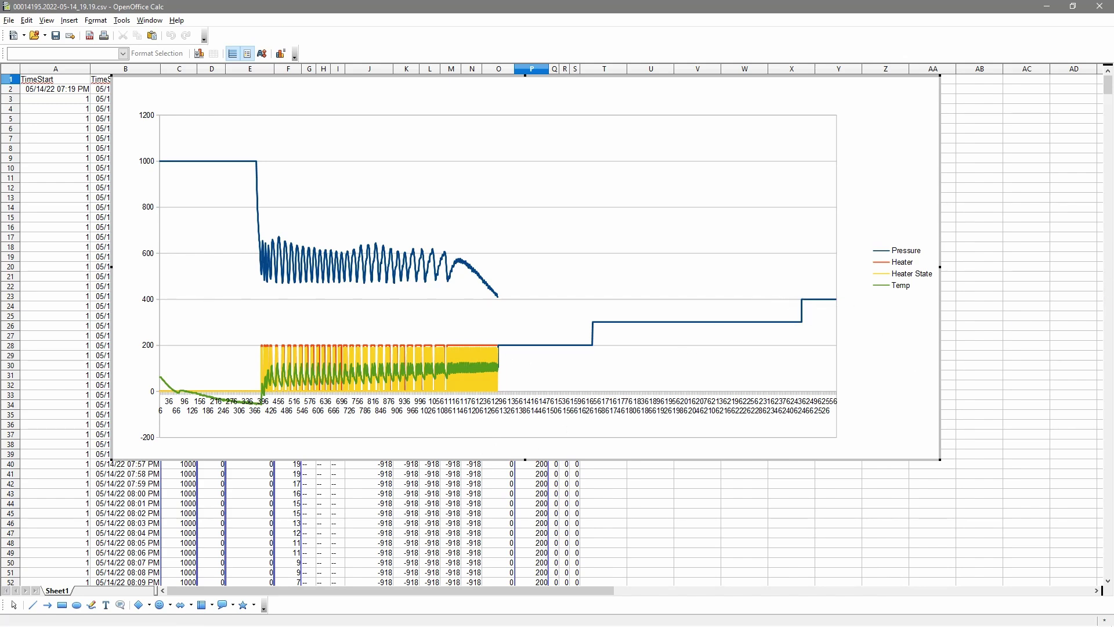
Delete all contents of rows 1292 to 1340, starting with the incomplete last log entry
{"action": "left_click_drag", "start_coordinate": [1108, 86], "coordinate": [1088, 566]}
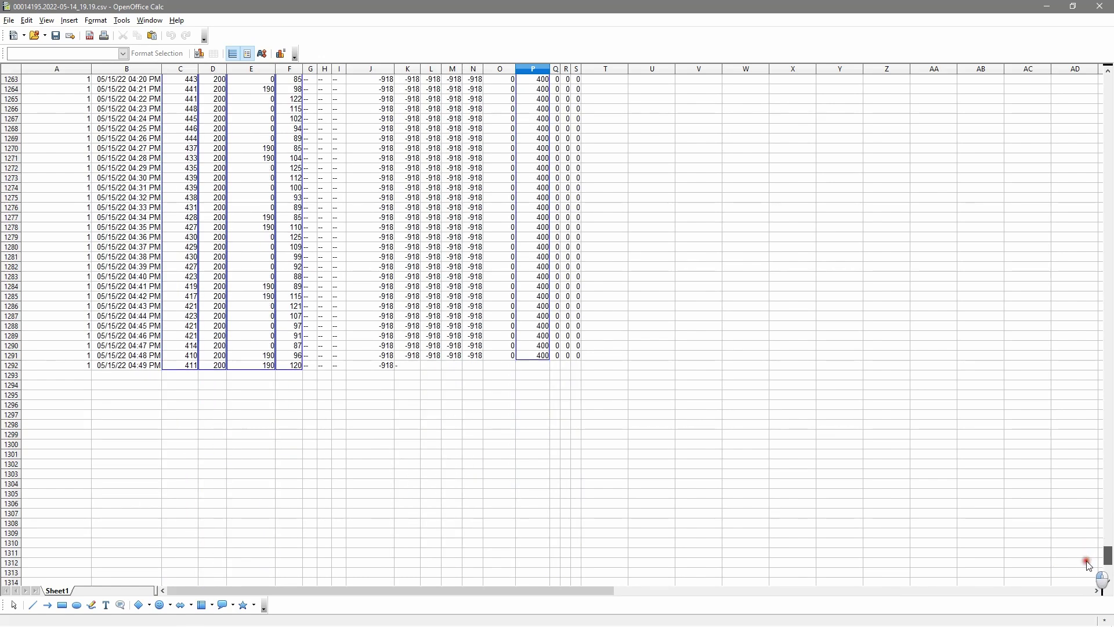
{"action": "left_click", "coordinate": [500, 445]}
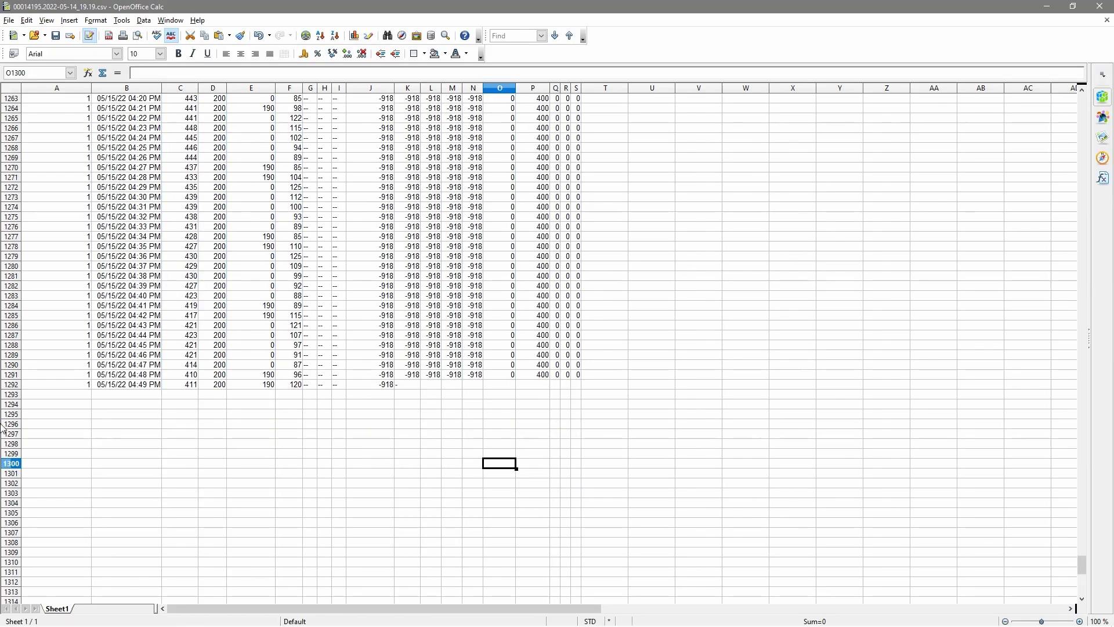
{"action": "left_click", "coordinate": [11, 385]}
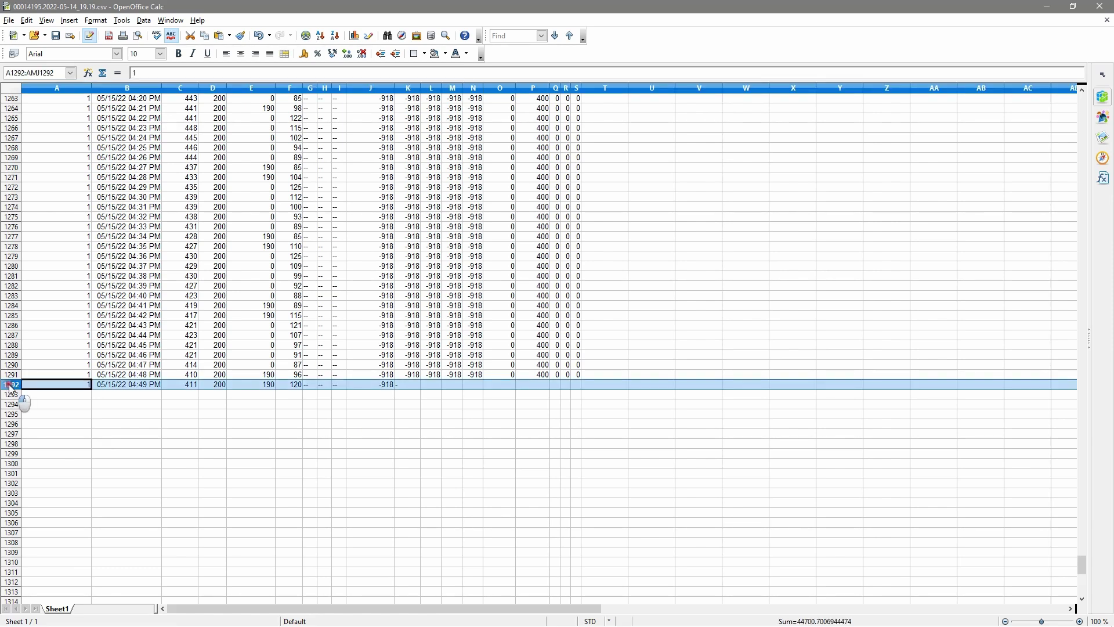
{"action": "left_click_drag", "start_coordinate": [11, 389], "coordinate": [513, 537]}
{"action": "right_click", "coordinate": [514, 537]}
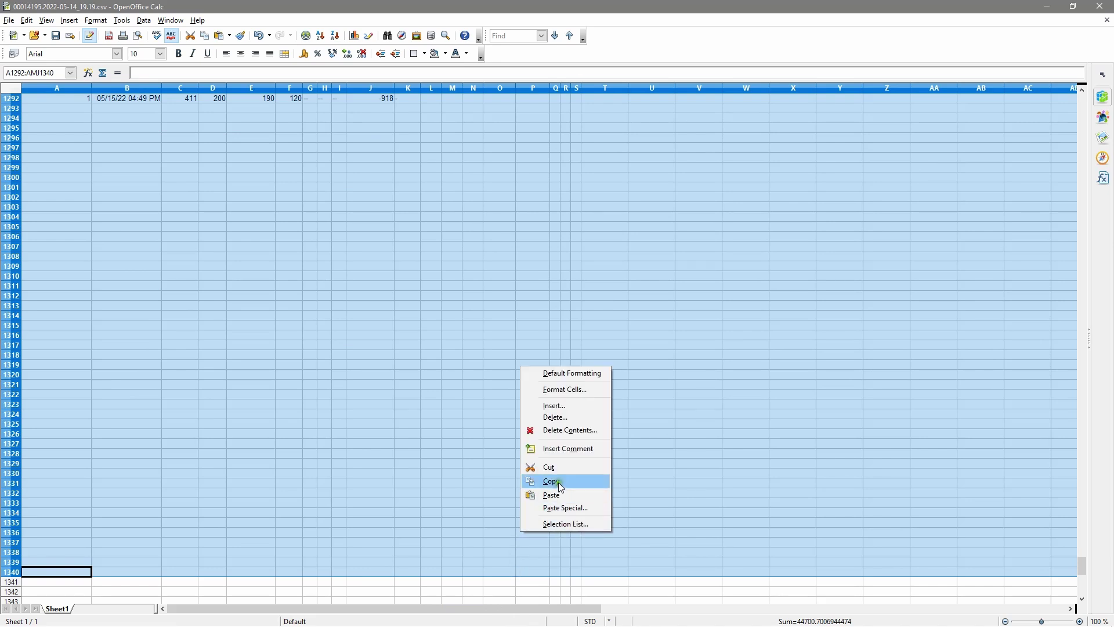
{"action": "left_click", "coordinate": [587, 430]}
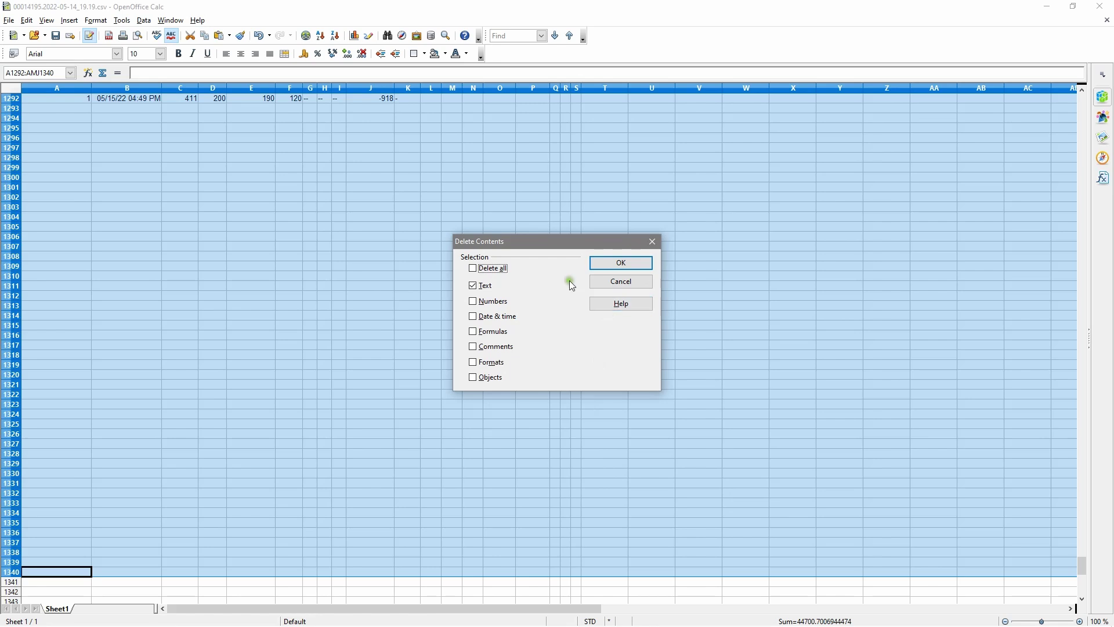
{"action": "left_click", "coordinate": [487, 268]}
{"action": "left_click", "coordinate": [608, 264]}
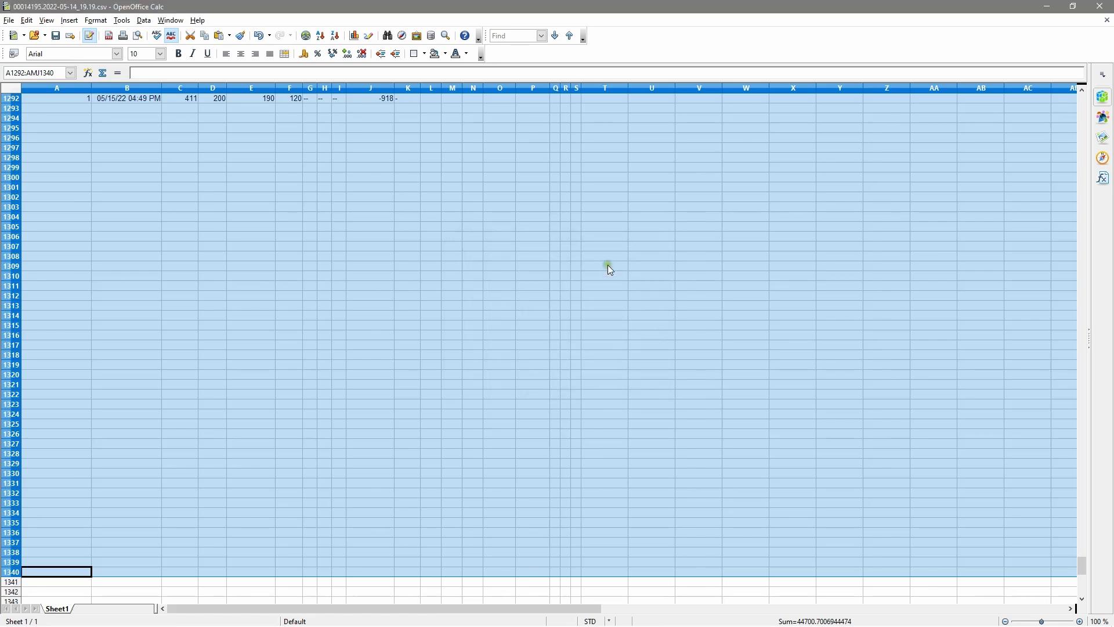
{"action": "left_click", "coordinate": [460, 361]}
Reselect the Pressure, Heater, Heater State, Temp and Cycle columns from the cleaned log
{"action": "left_click_drag", "start_coordinate": [1082, 566], "coordinate": [1082, 98]}
{"action": "left_click", "coordinate": [127, 88]}
{"action": "left_click", "coordinate": [179, 89]}
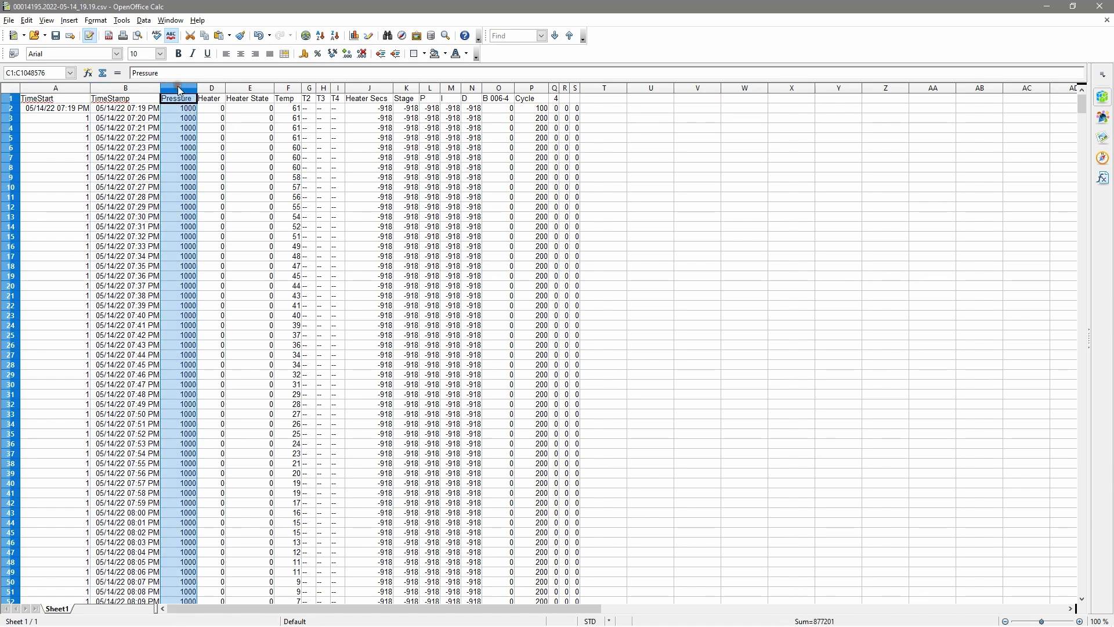
{"action": "left_click", "coordinate": [211, 91], "text": "ctrl"}
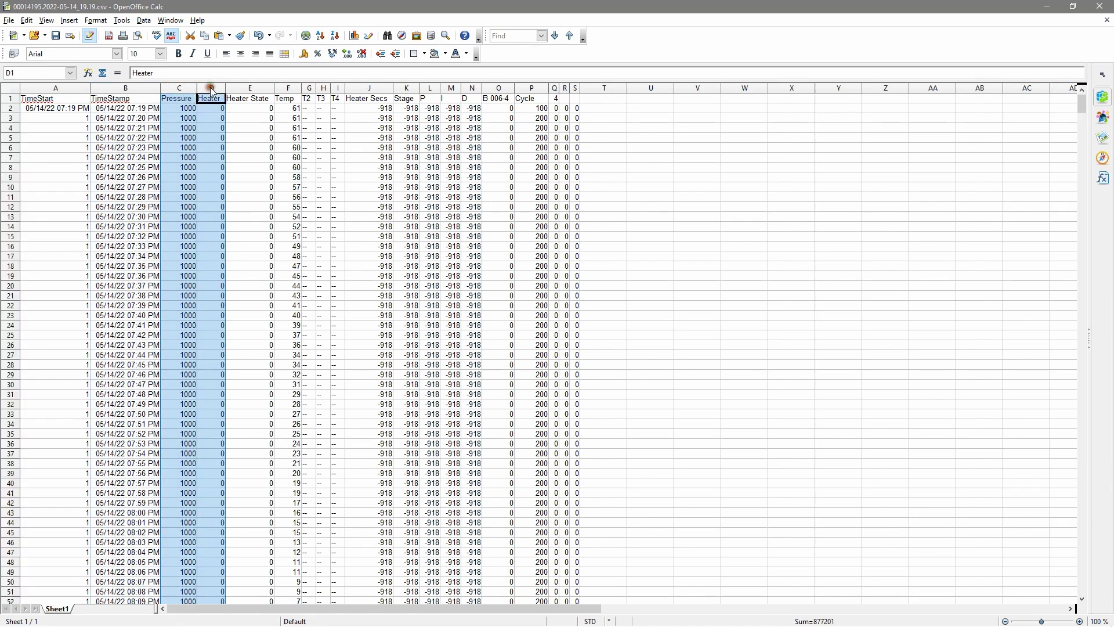
{"action": "left_click", "coordinate": [272, 91], "text": "ctrl"}
{"action": "left_click", "coordinate": [284, 90], "text": "ctrl"}
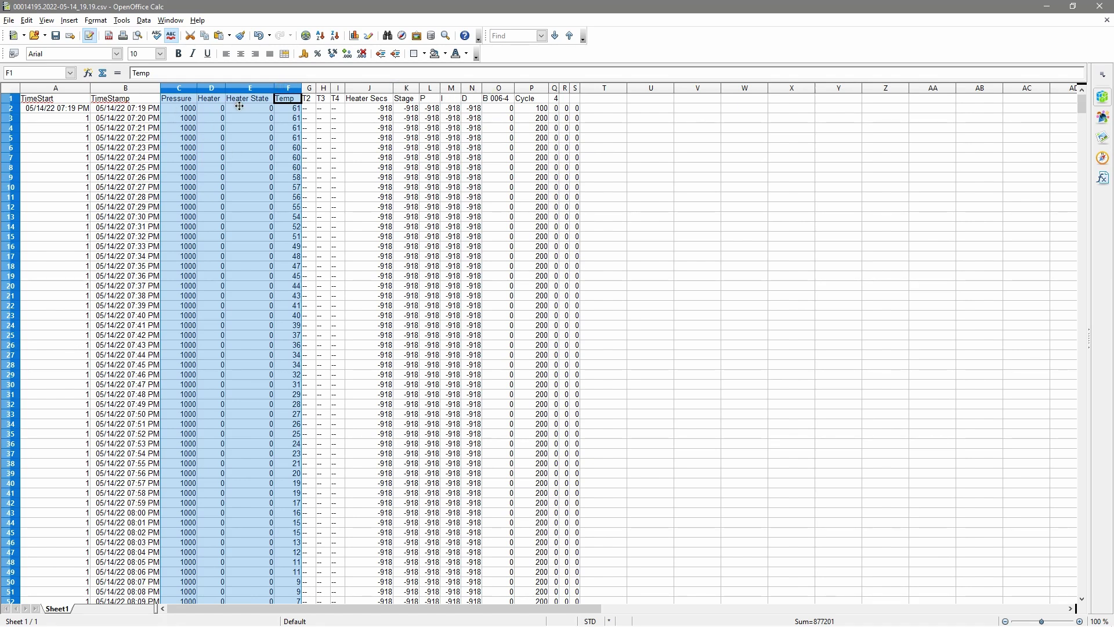
{"action": "left_click", "coordinate": [535, 90], "text": "ctrl"}
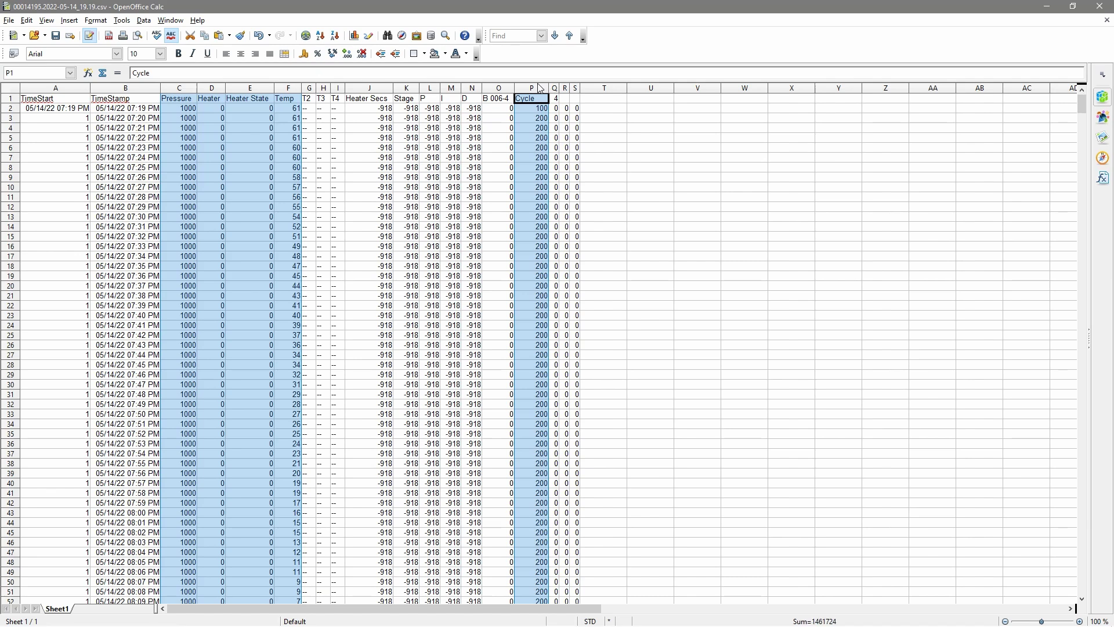
Insert a Lines Only line chart of the five selected columns and enlarge it to fill the visible sheet area
{"action": "left_click", "coordinate": [69, 21]}
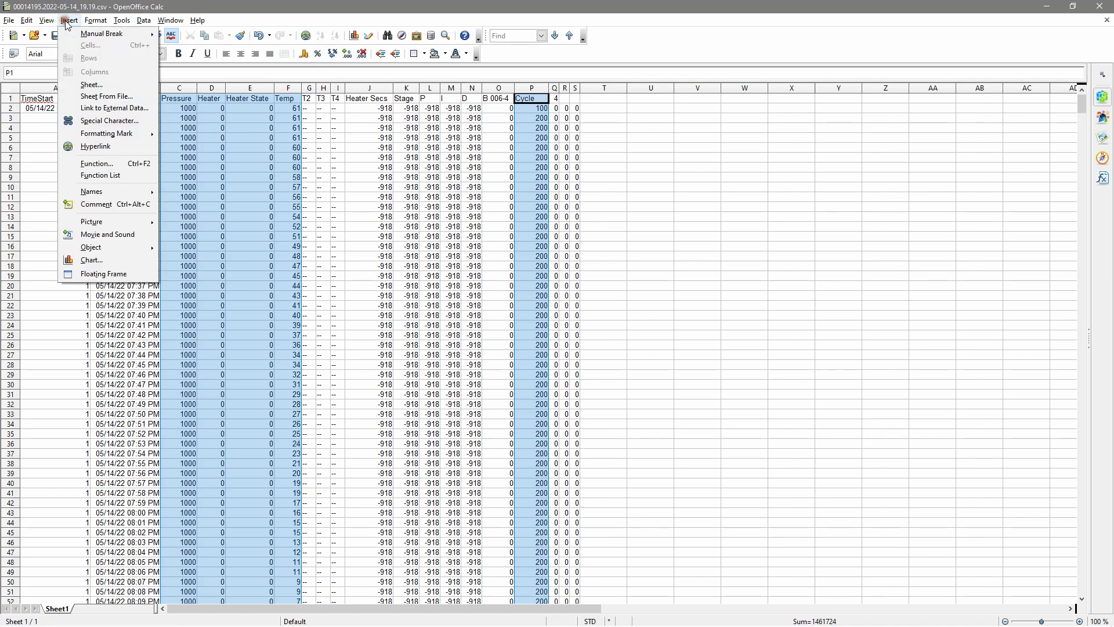
{"action": "left_click", "coordinate": [87, 260]}
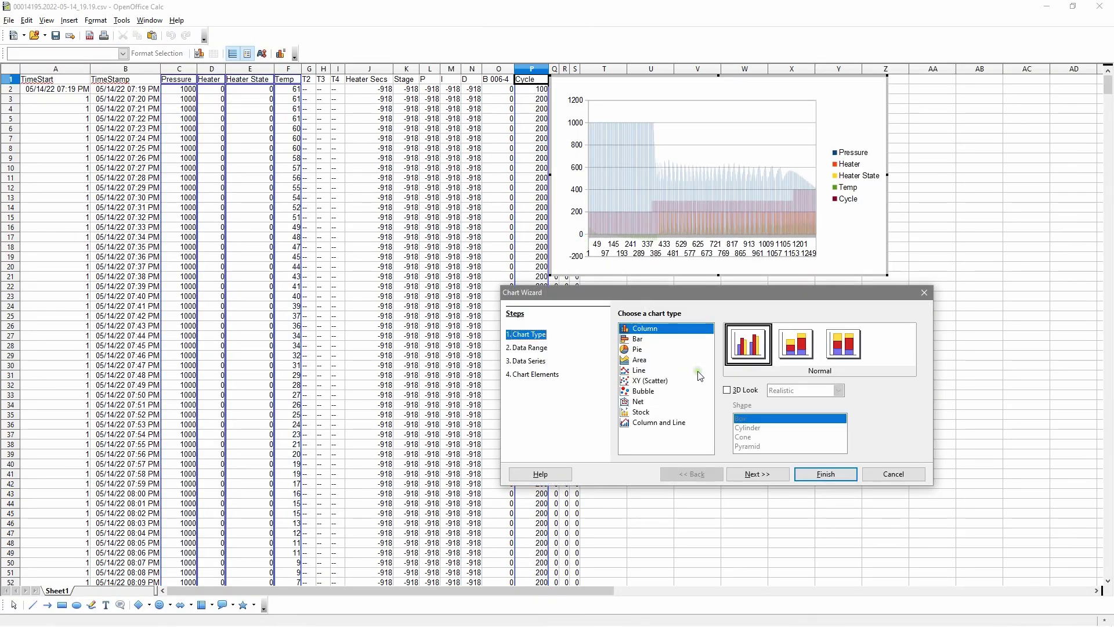
{"action": "left_click", "coordinate": [642, 372]}
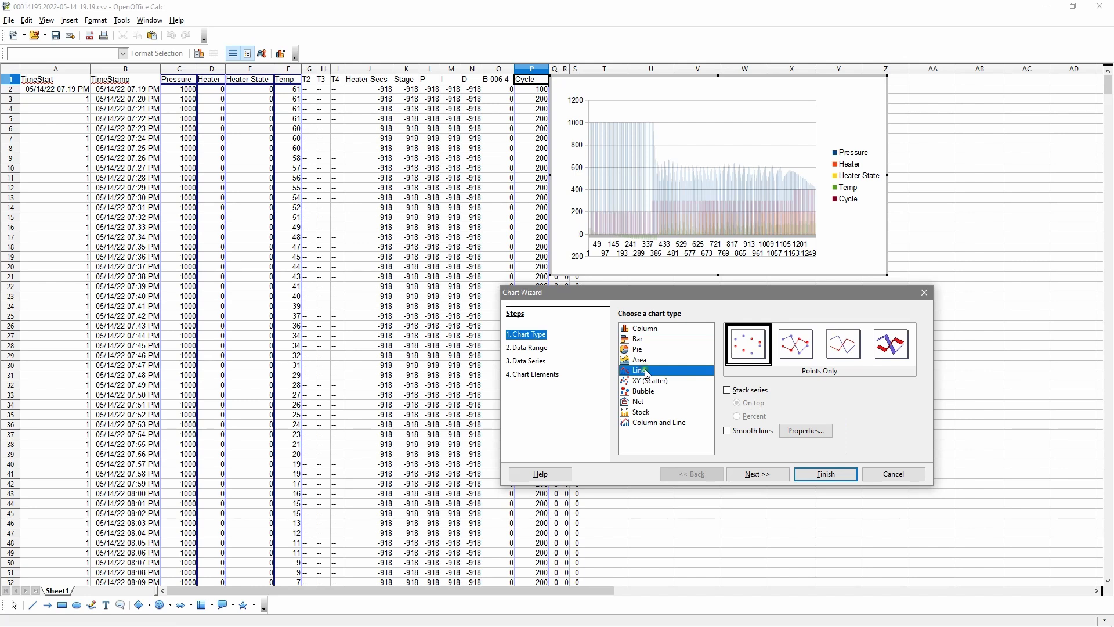
{"action": "left_click", "coordinate": [844, 361]}
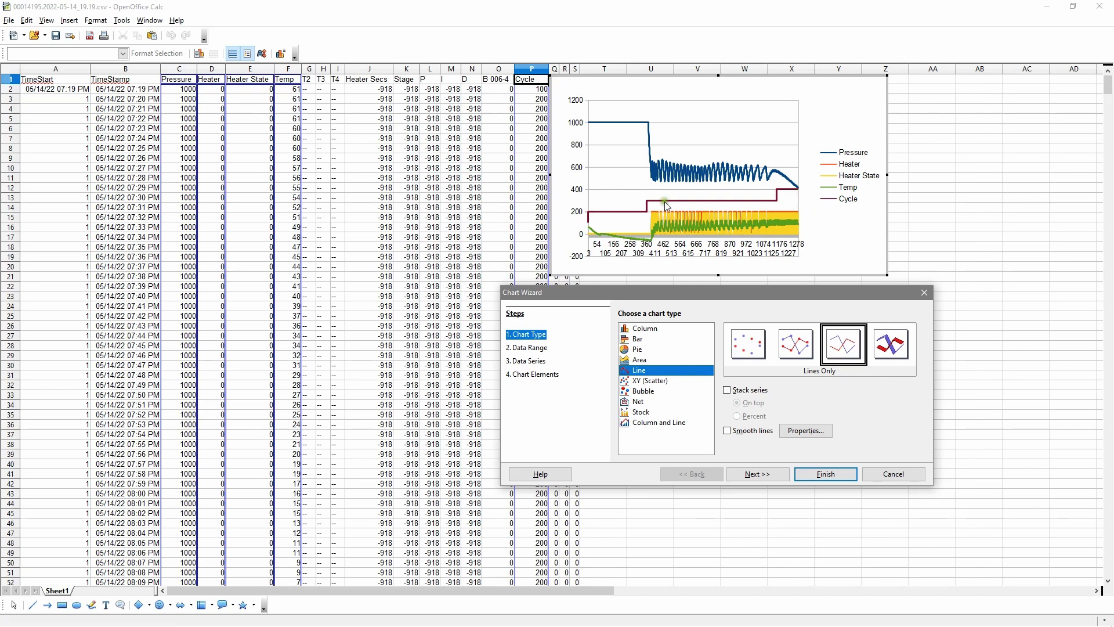
{"action": "left_click", "coordinate": [828, 475]}
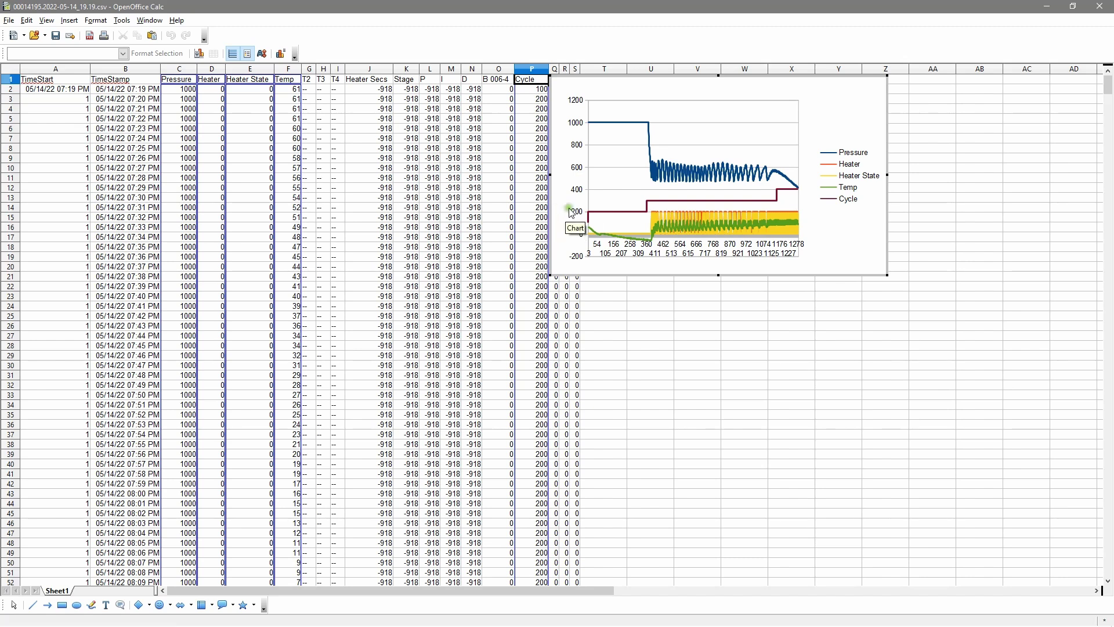
{"action": "left_click_drag", "start_coordinate": [552, 174], "coordinate": [21, 196]}
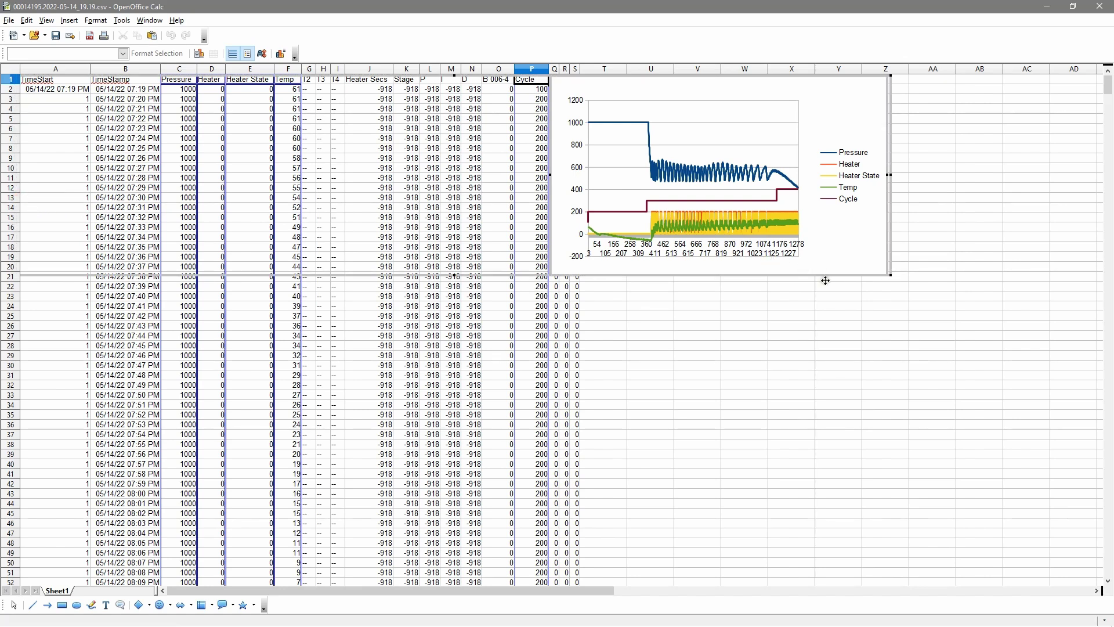
{"action": "left_click_drag", "start_coordinate": [890, 276], "coordinate": [1082, 577]}
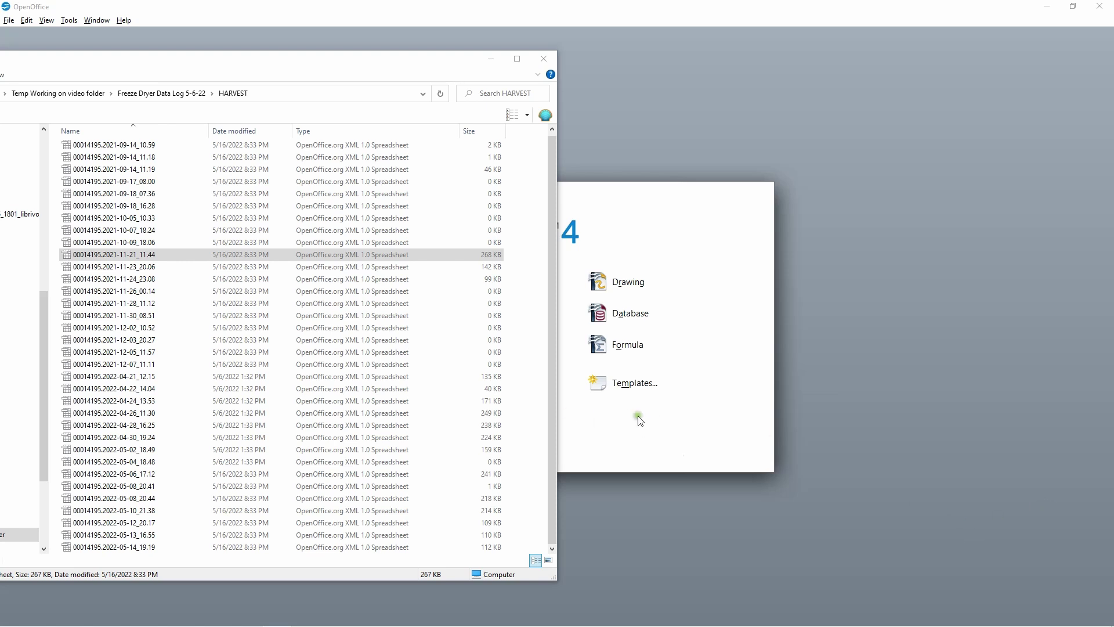
Open the log 00014195.2021-11-21_11.44 from the HARVEST folder in OpenOffice Calc, importing it as comma-separated text
{"action": "left_click", "coordinate": [371, 257]}
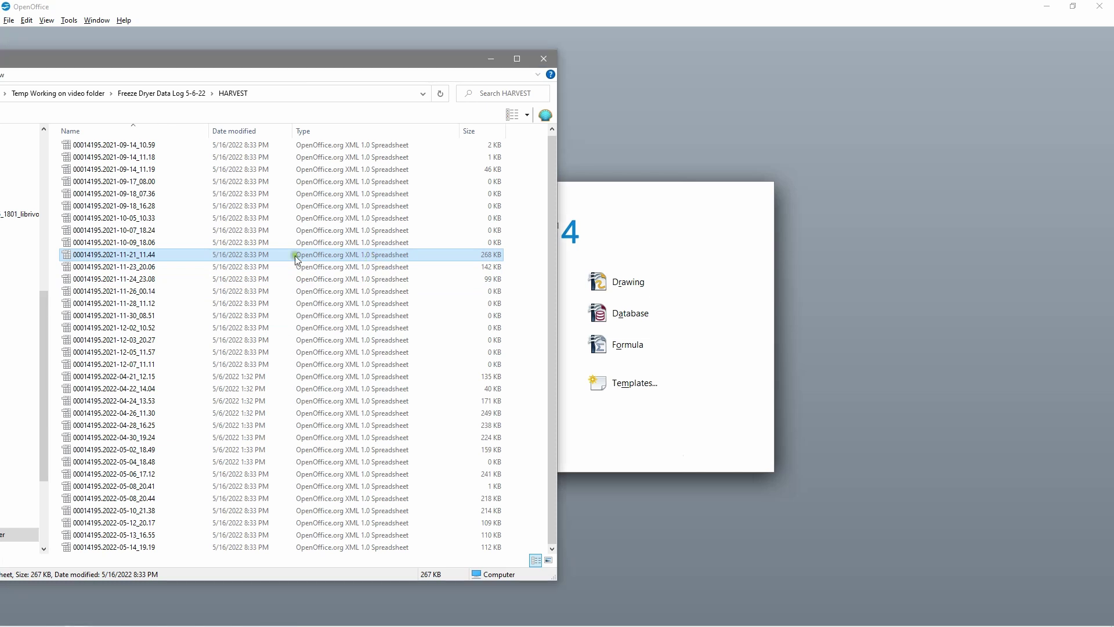
{"action": "left_click", "coordinate": [192, 255]}
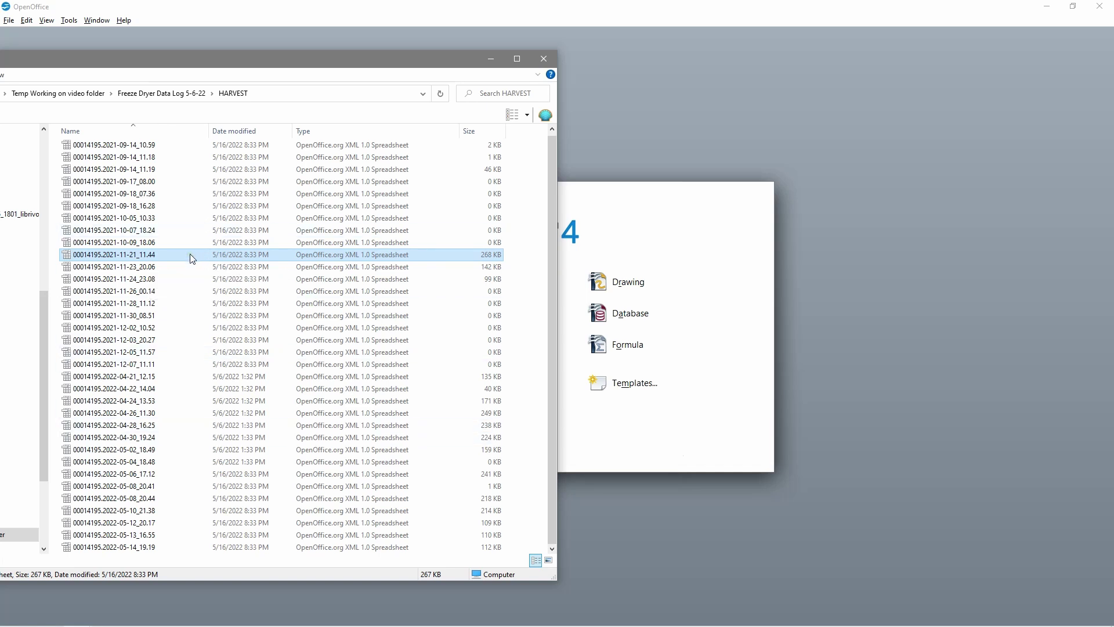
{"action": "right_click", "coordinate": [189, 255]}
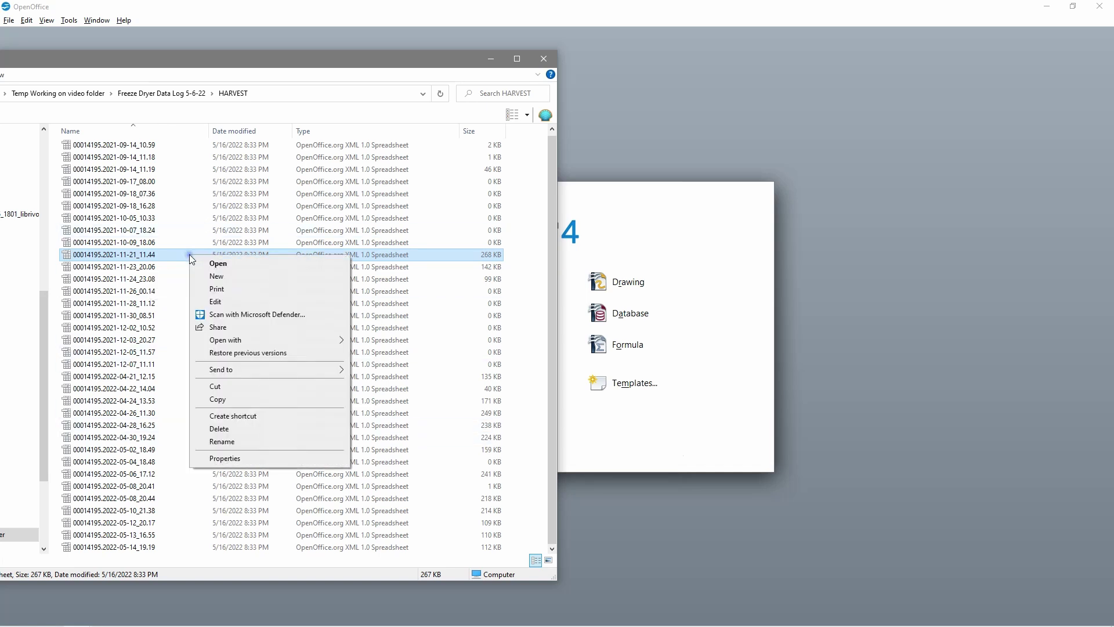
{"action": "mouse_move", "coordinate": [235, 341]}
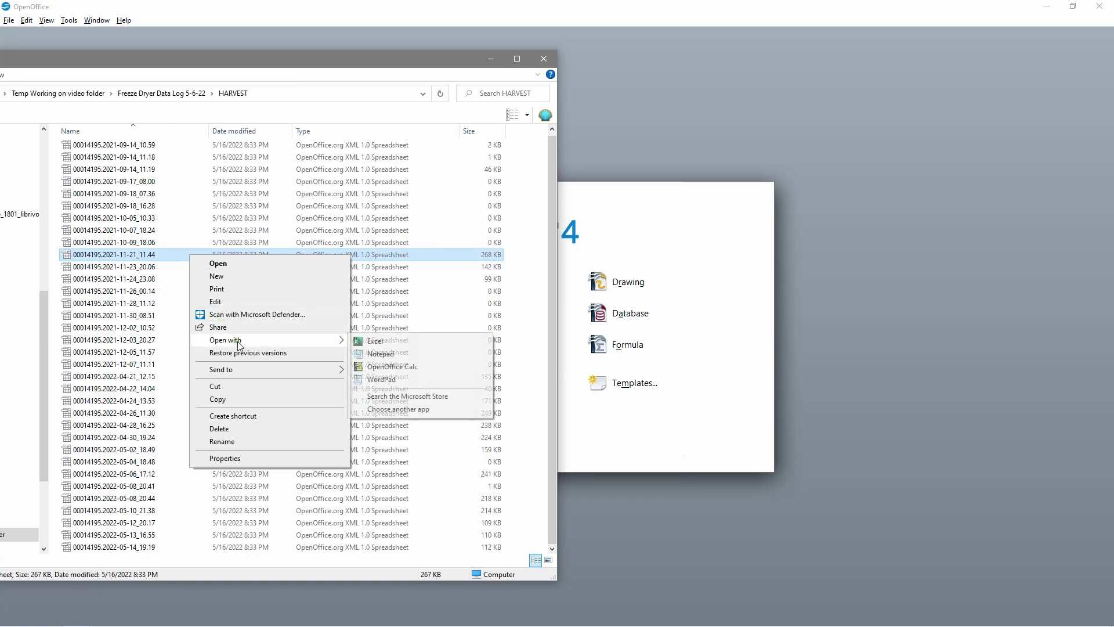
{"action": "left_click", "coordinate": [411, 365]}
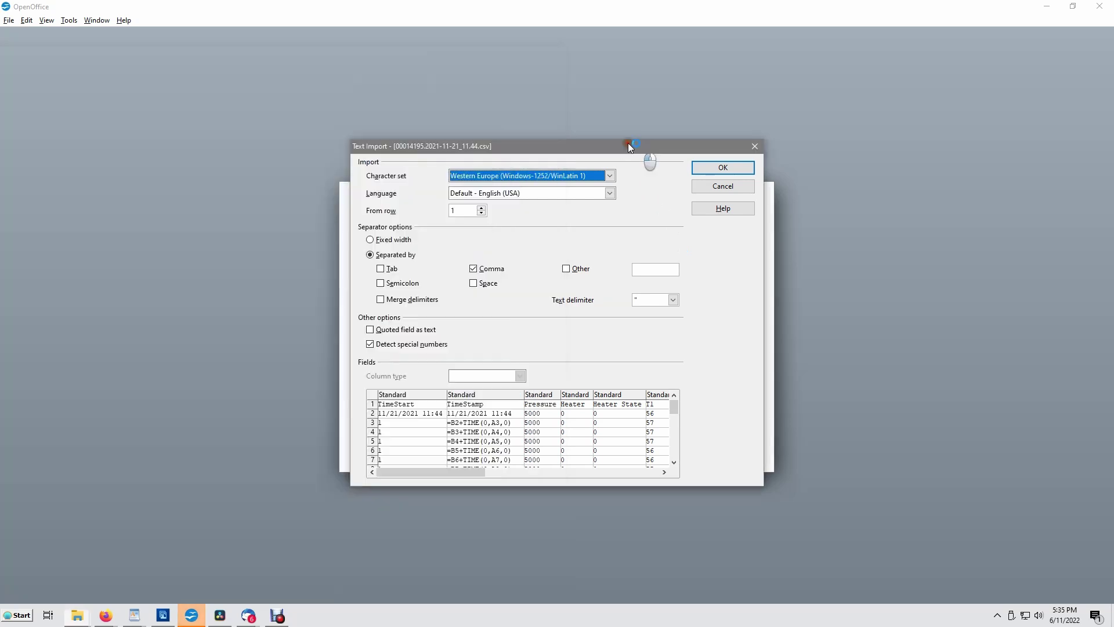
{"action": "left_click", "coordinate": [628, 143]}
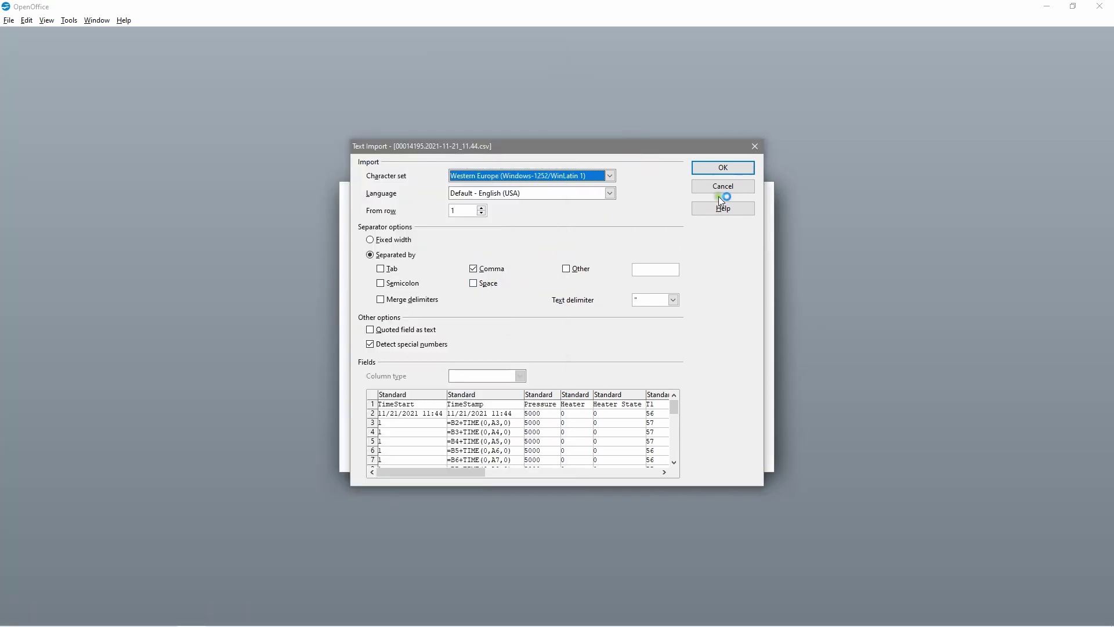
{"action": "left_click", "coordinate": [715, 168]}
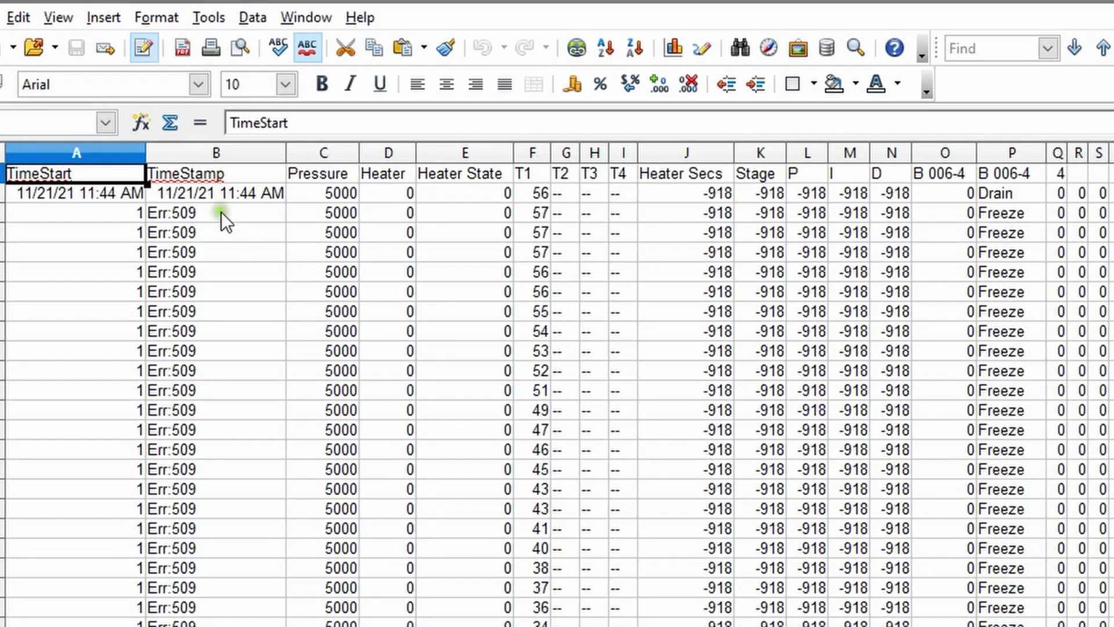
Correct the TimeStamp formula in B3 to =B2+TIME(0;A3;0) and fill it down the whole column
{"action": "left_click", "coordinate": [222, 212]}
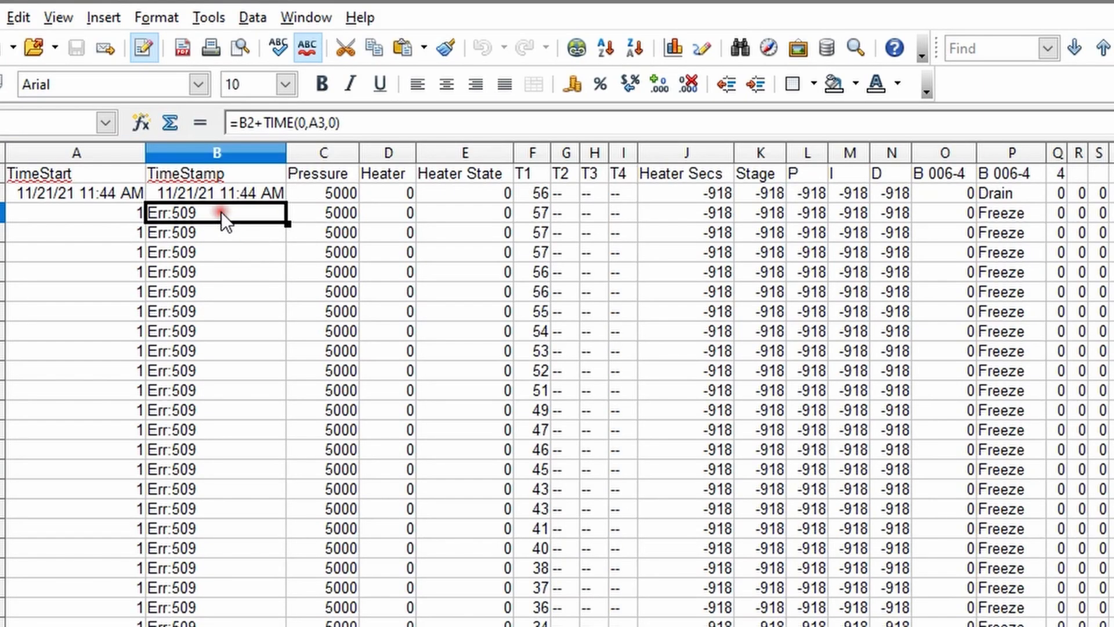
{"action": "left_click", "coordinate": [306, 124]}
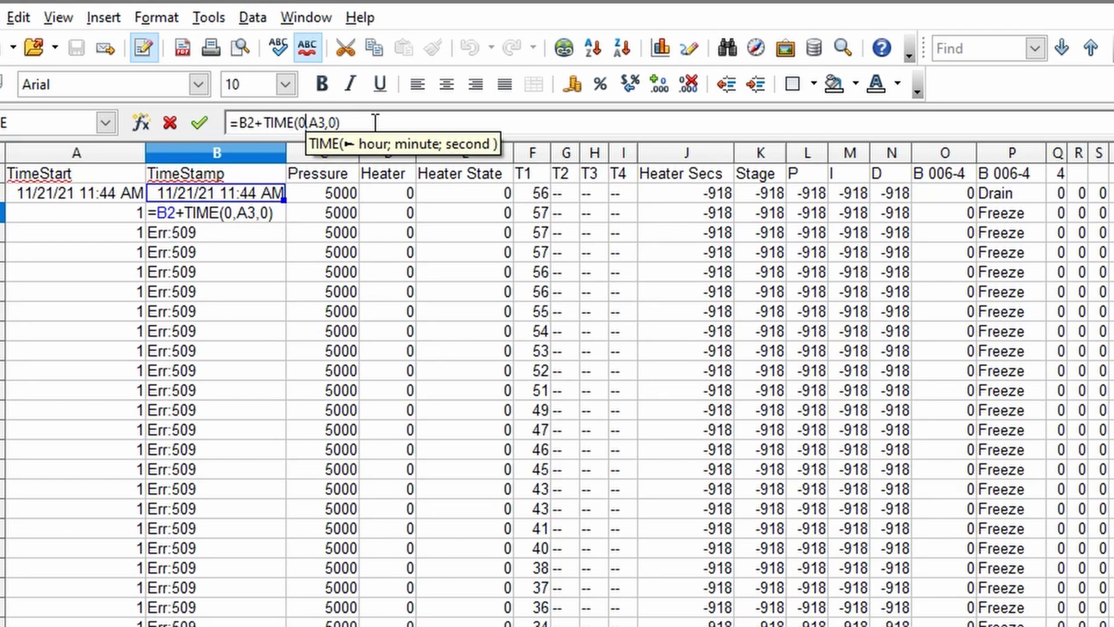
{"action": "key", "text": "Delete"}
{"action": "type", "text": ";"}
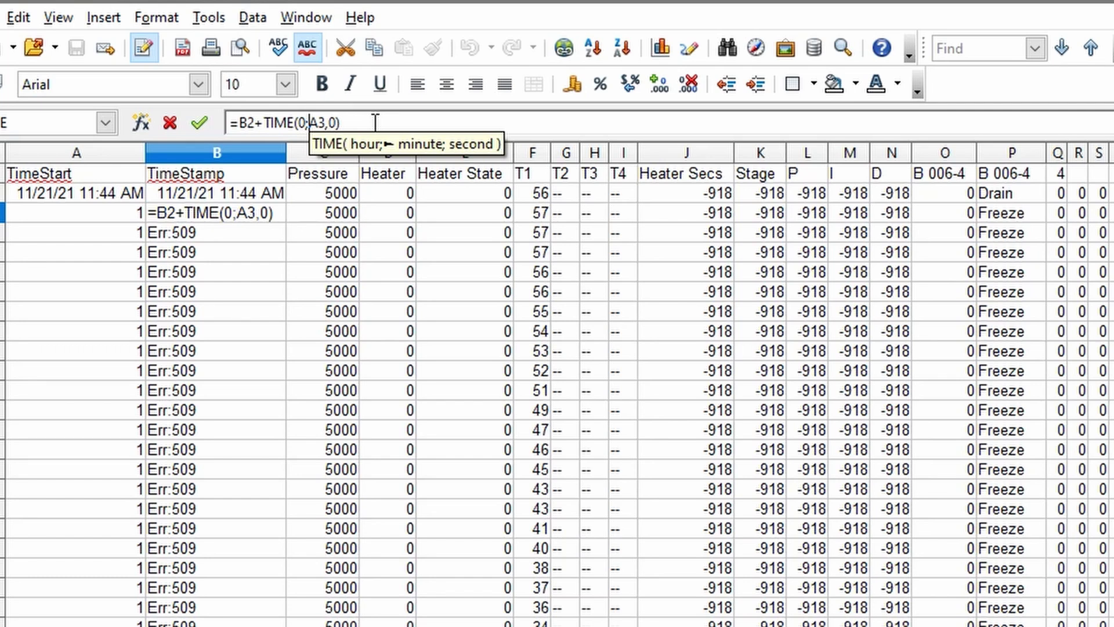
{"action": "key", "text": "Right"}
{"action": "key", "text": "Right"}
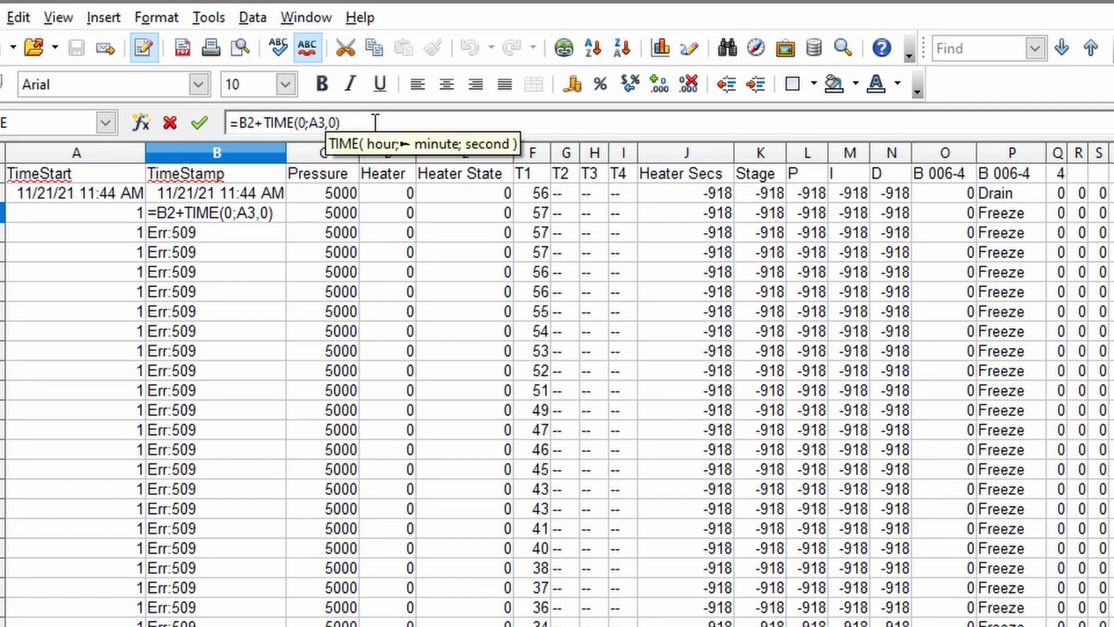
{"action": "key", "text": "Delete"}
{"action": "type", "text": ";"}
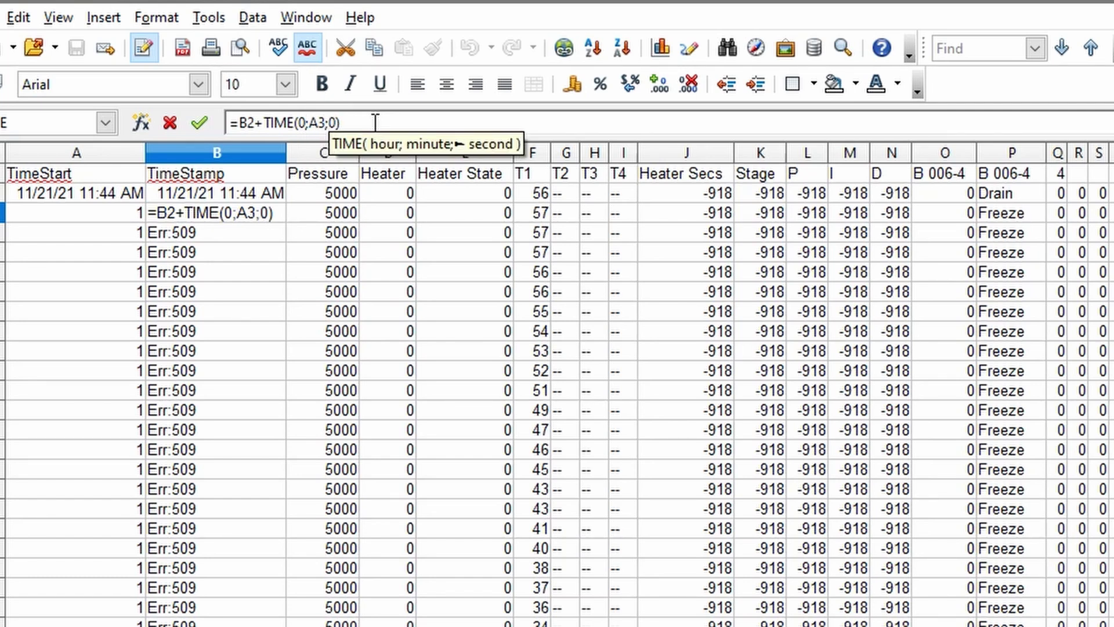
{"action": "key", "text": "End"}
{"action": "key", "text": "Return"}
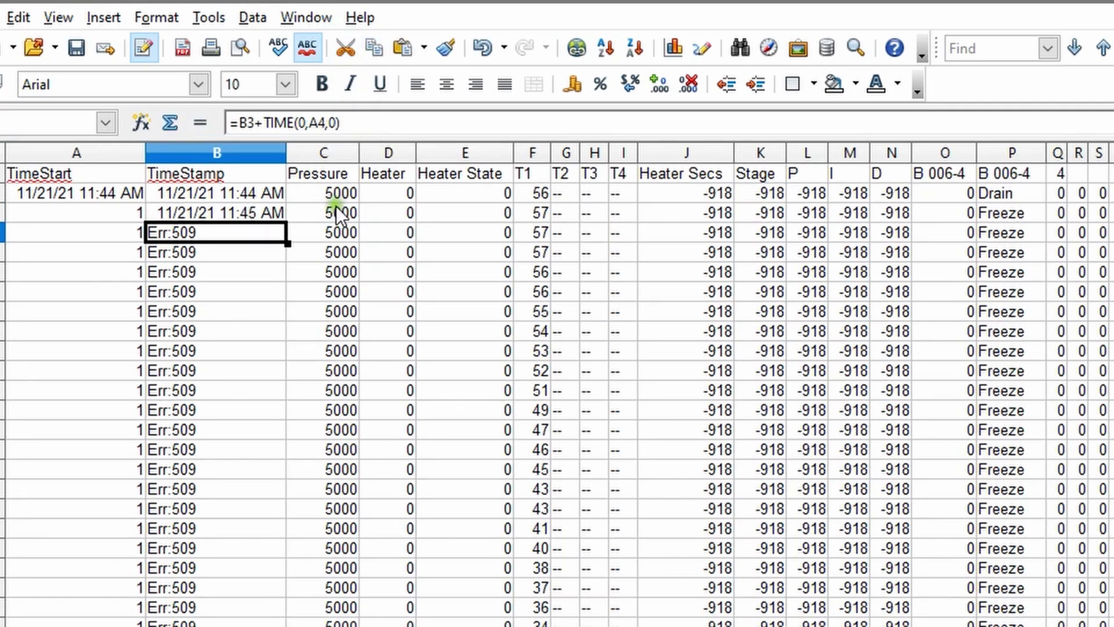
{"action": "left_click", "coordinate": [278, 216]}
{"action": "double_click", "coordinate": [288, 223]}
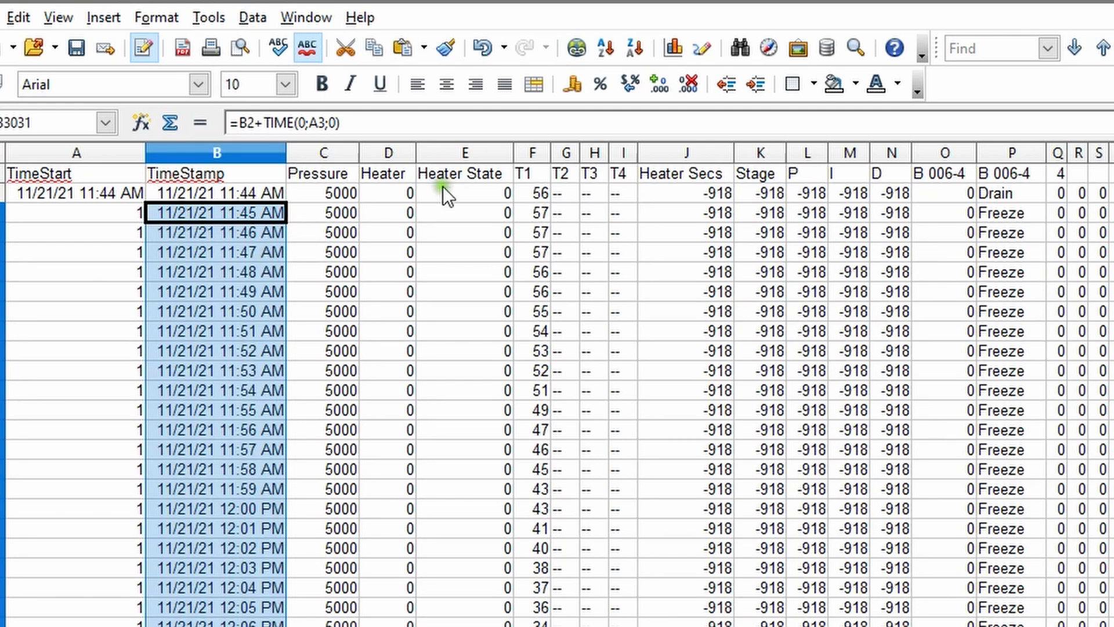
Widen column F slightly and rename its T1 header to Temp
{"action": "left_click", "coordinate": [535, 153]}
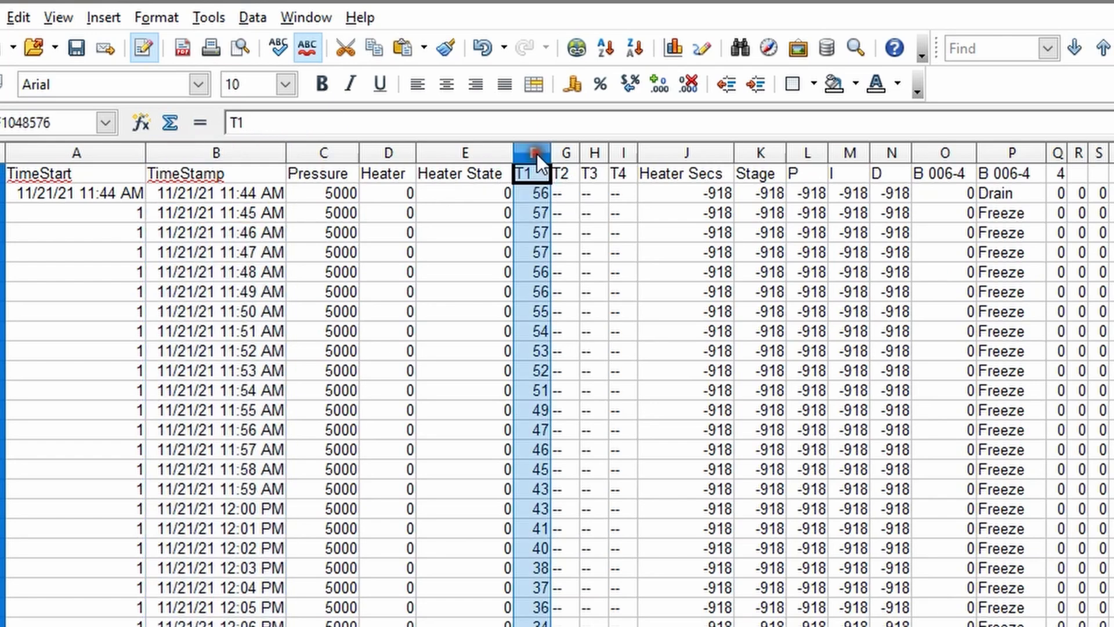
{"action": "left_click_drag", "start_coordinate": [548, 149], "coordinate": [576, 149]}
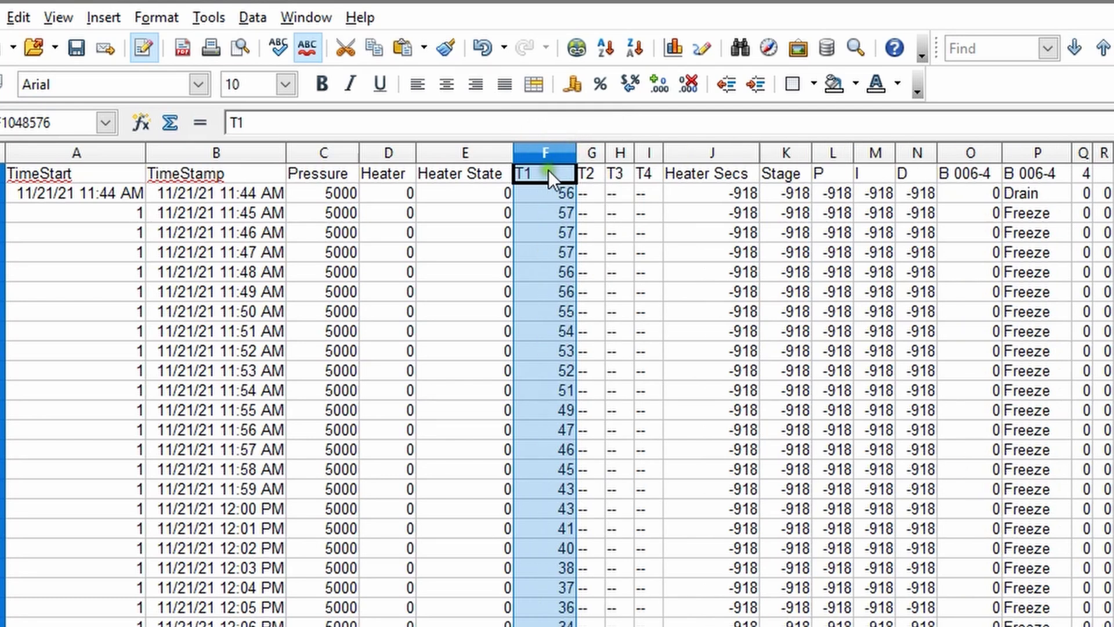
{"action": "left_click", "coordinate": [541, 172]}
{"action": "double_click", "coordinate": [237, 123]}
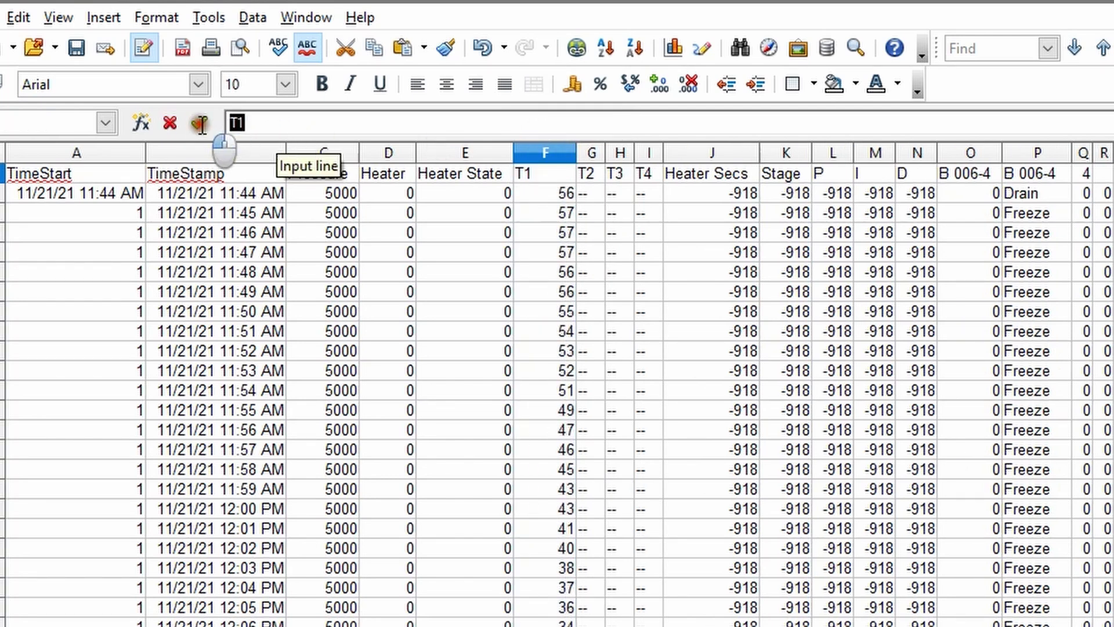
{"action": "type", "text": "T"}
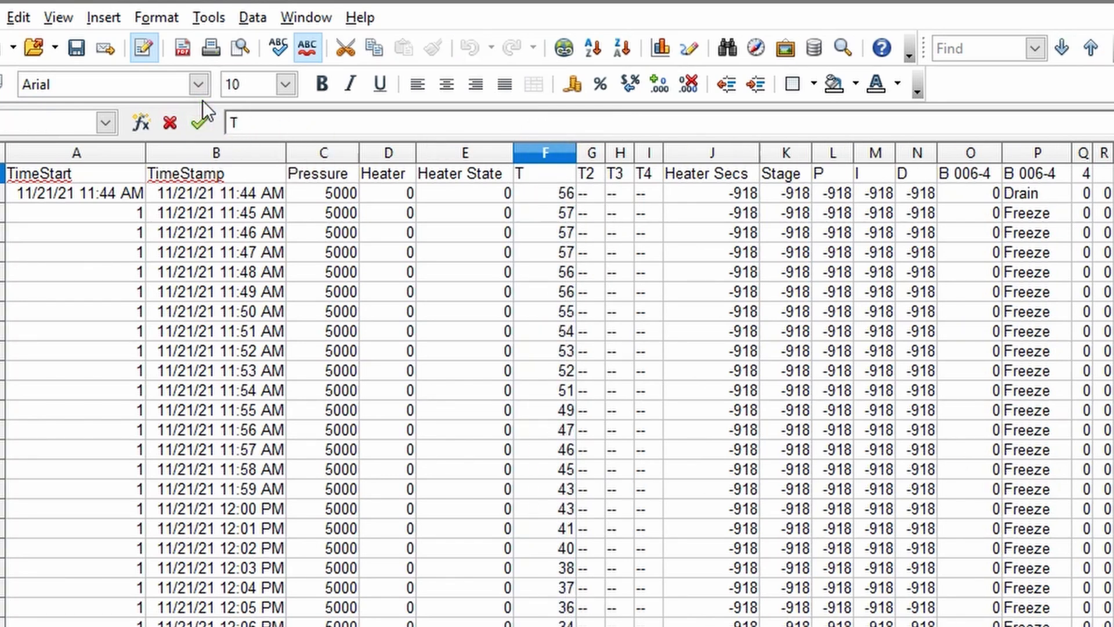
{"action": "type", "text": "emp"}
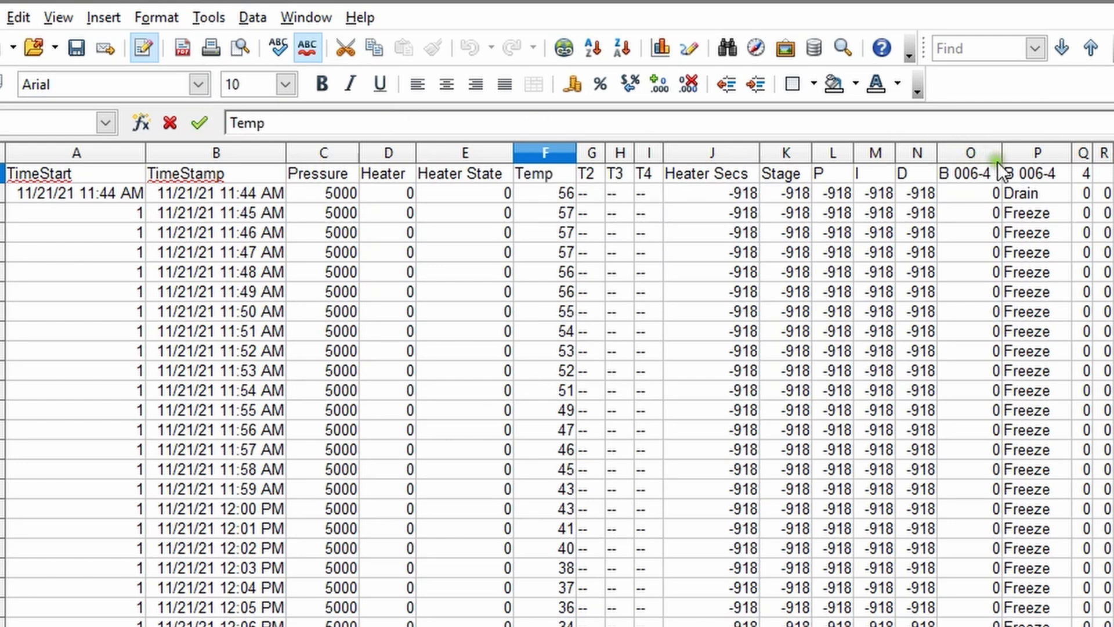
Rename the header in P1, above the cycle names, to Cycle
{"action": "left_click", "coordinate": [1036, 169]}
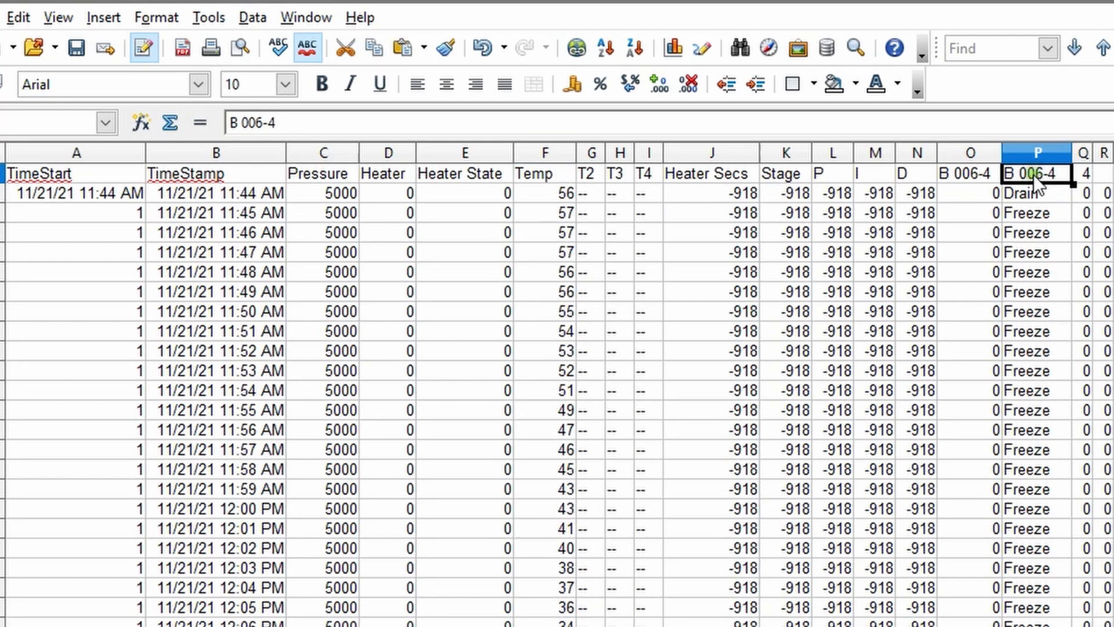
{"action": "left_click", "coordinate": [290, 122]}
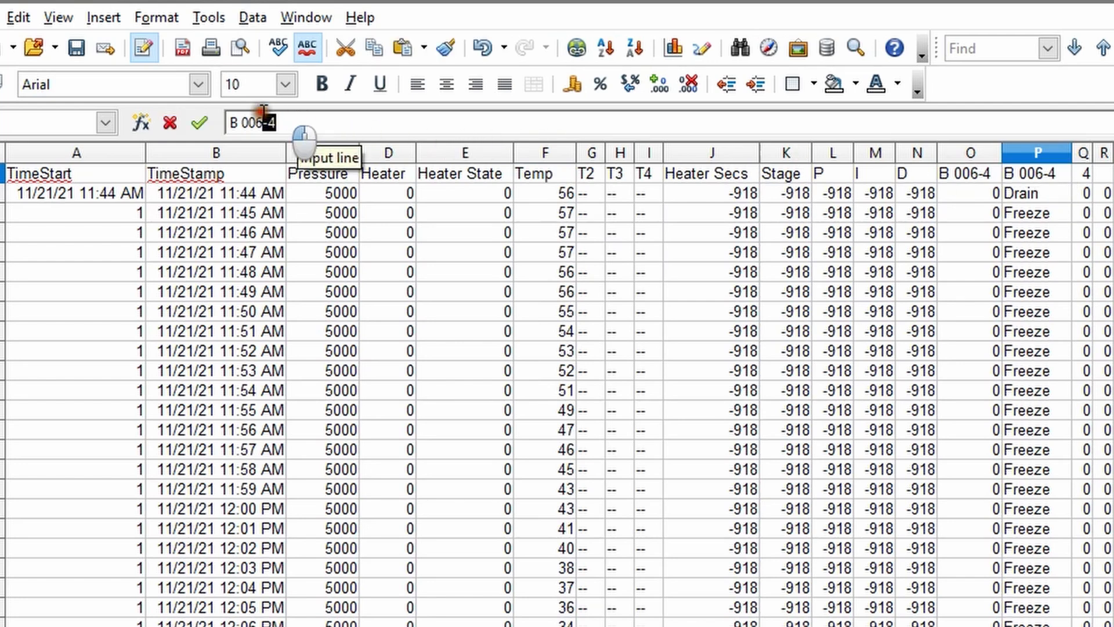
{"action": "left_click_drag", "start_coordinate": [290, 122], "coordinate": [169, 102]}
{"action": "type", "text": "C"}
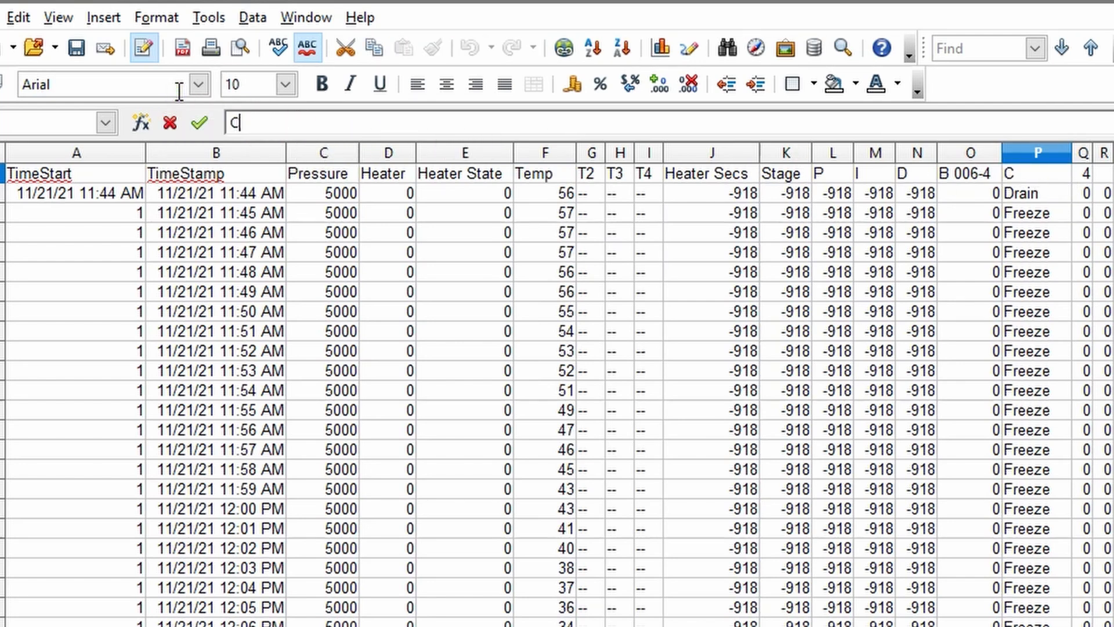
{"action": "type", "text": "ycle"}
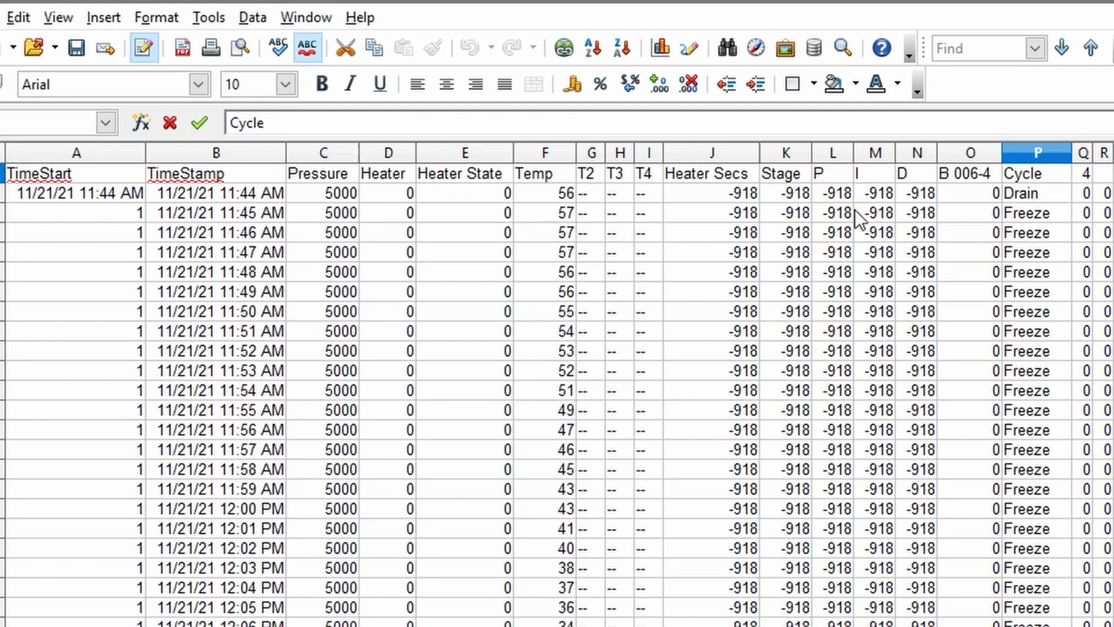
{"action": "left_click", "coordinate": [962, 203]}
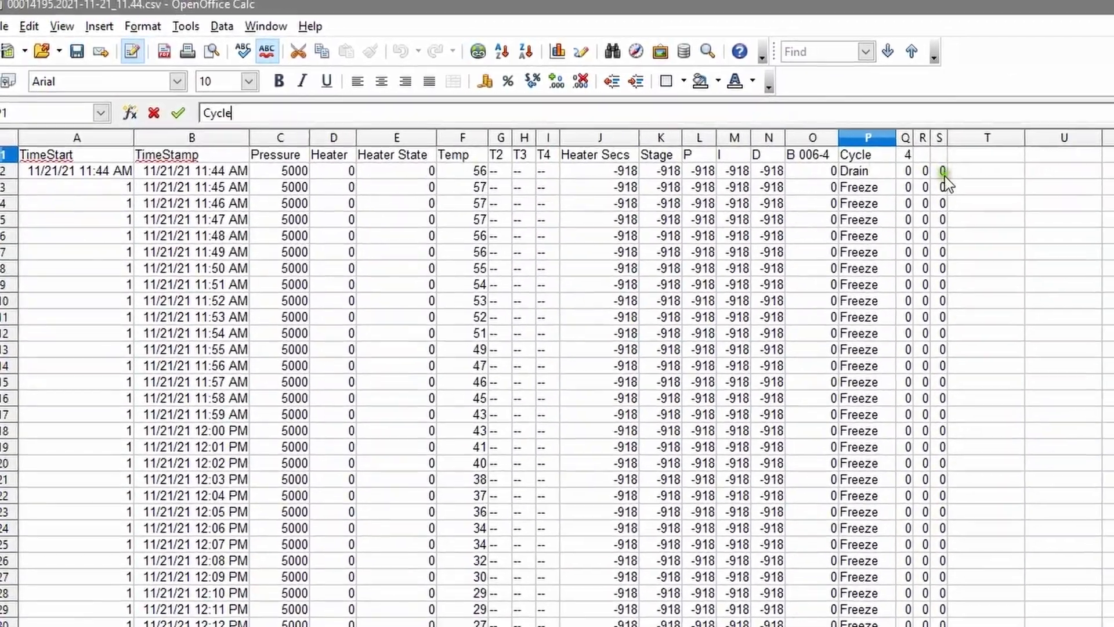
{"action": "left_click", "coordinate": [947, 172]}
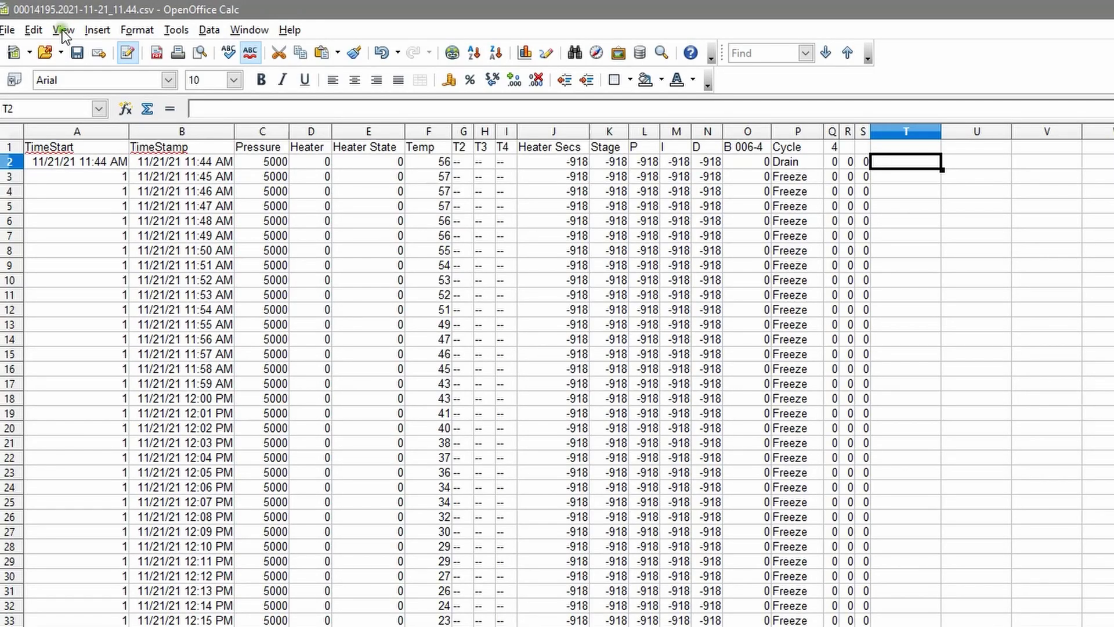
Replace all FinalDry entries in the sheet with 400 using Find & Replace
{"action": "left_click", "coordinate": [34, 31]}
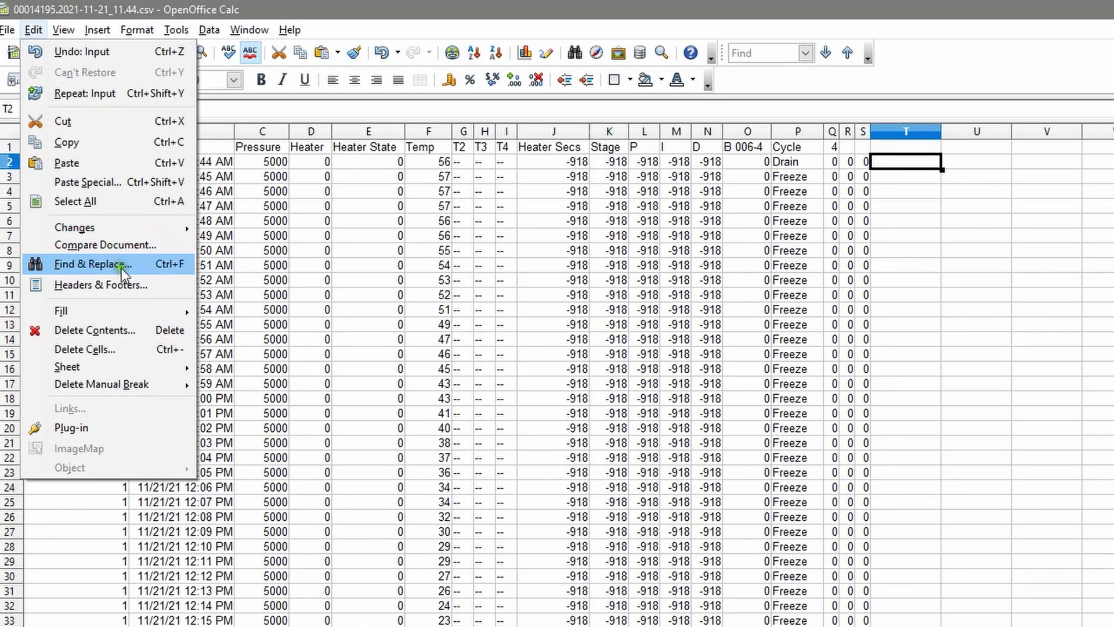
{"action": "left_click", "coordinate": [93, 264]}
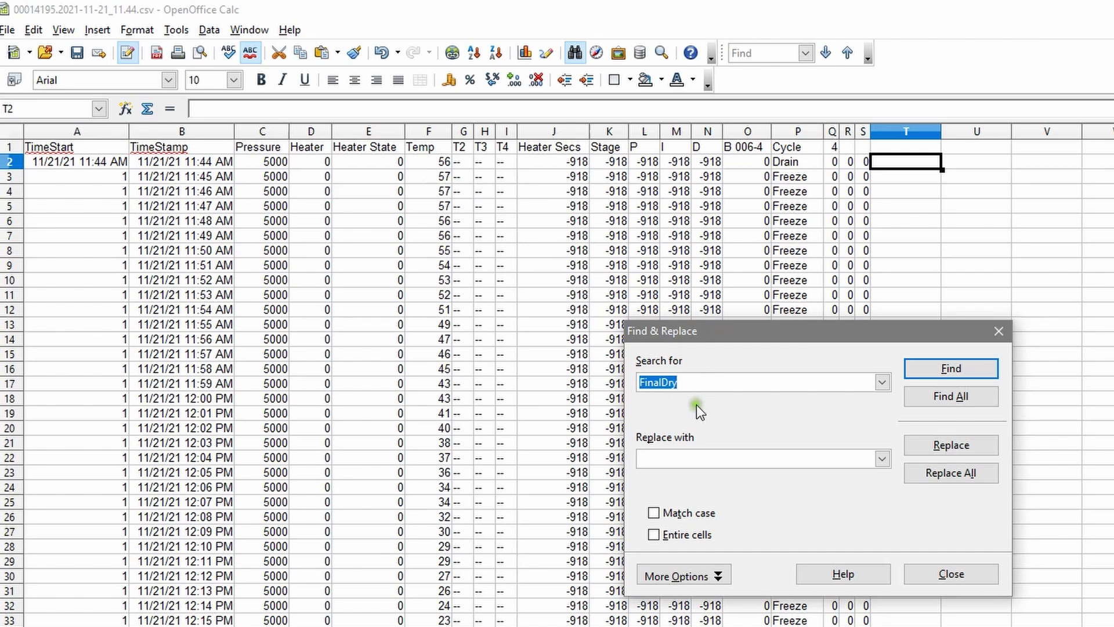
{"action": "left_click", "coordinate": [677, 459]}
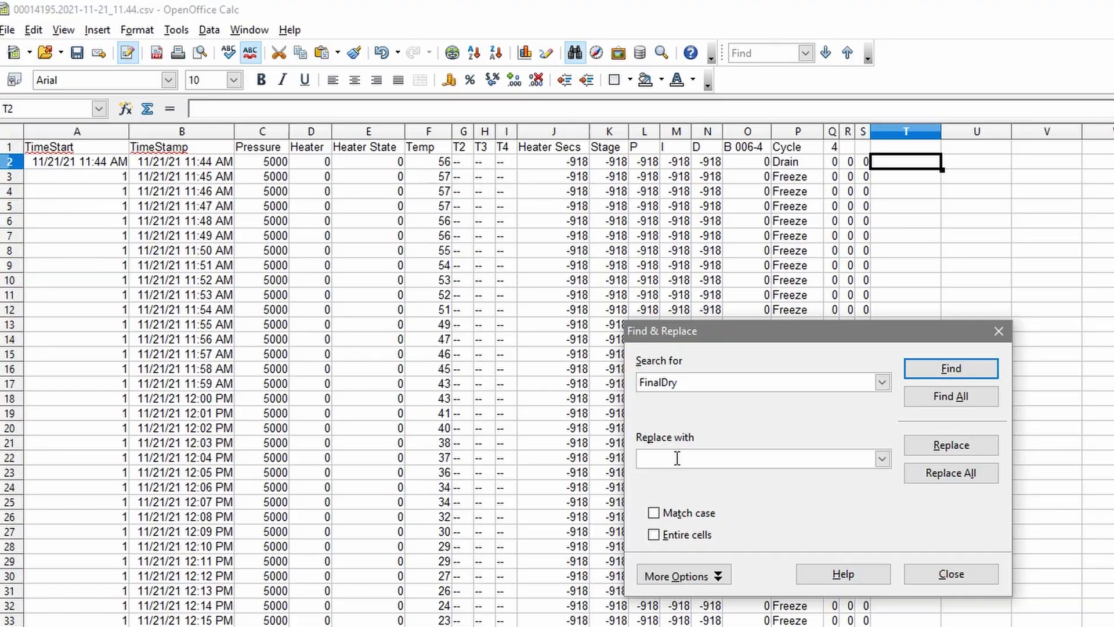
{"action": "type", "text": "400"}
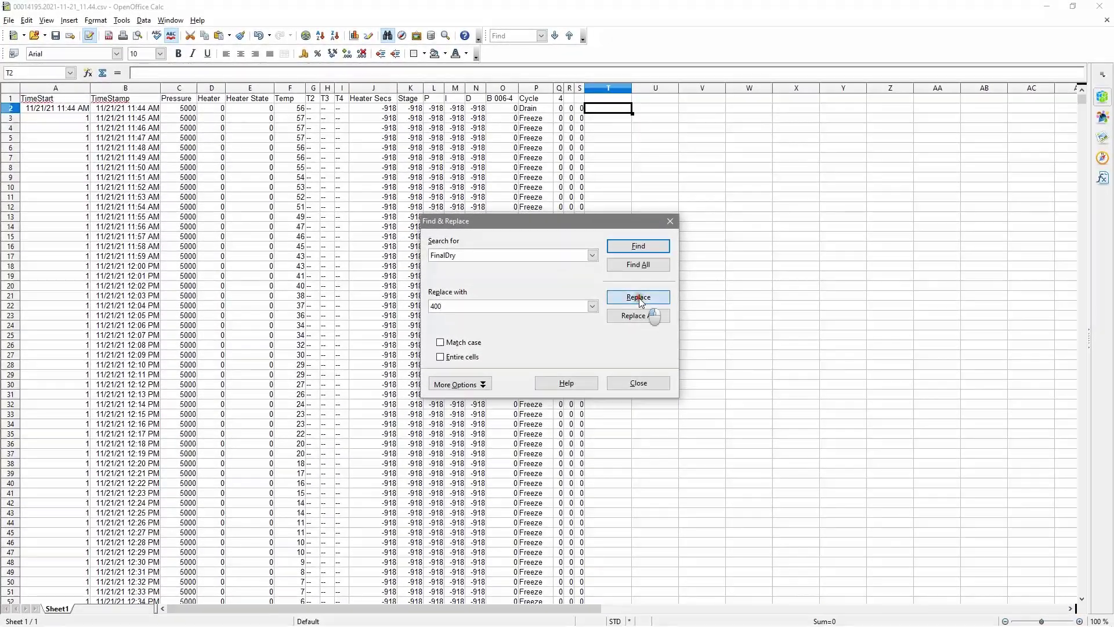
{"action": "left_click", "coordinate": [680, 316]}
{"action": "left_click", "coordinate": [680, 317]}
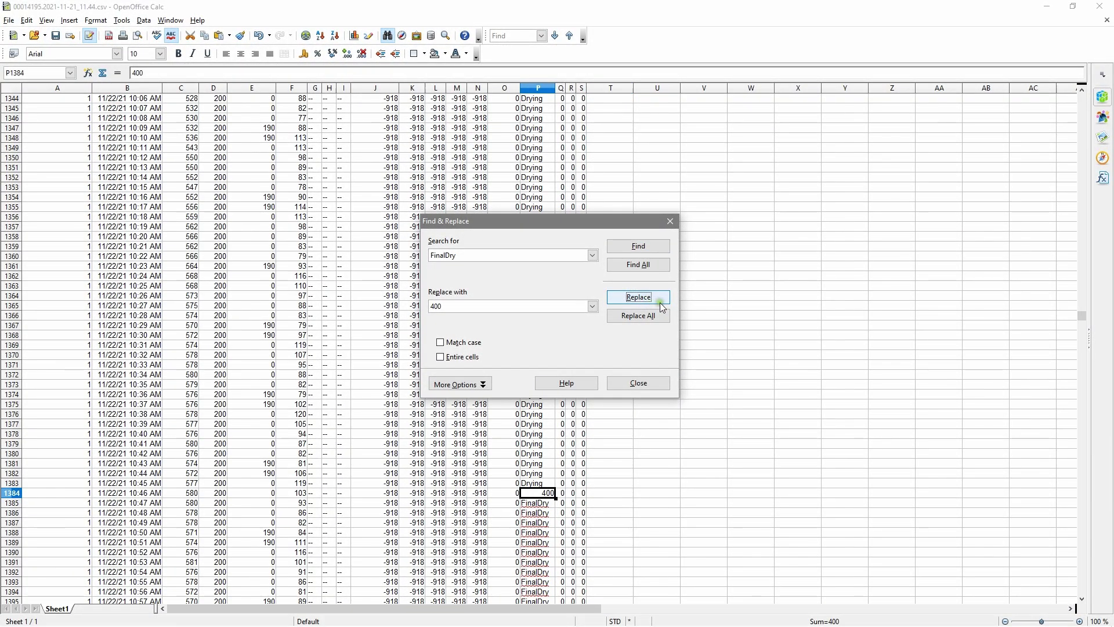
{"action": "left_click", "coordinate": [653, 318]}
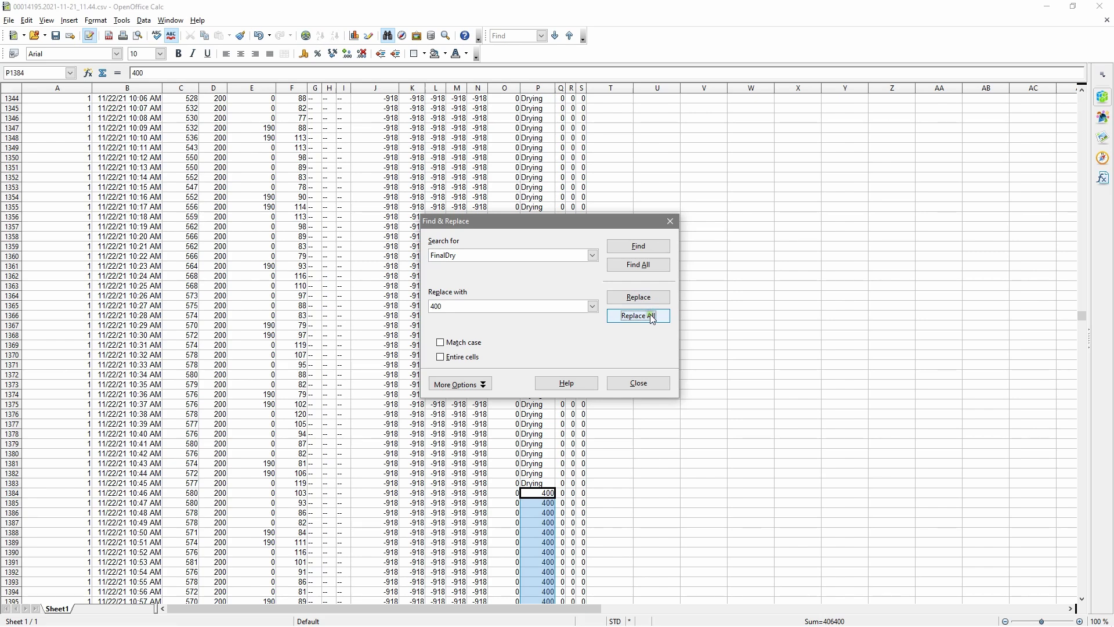
Replace all Drying entries in the sheet with 300
{"action": "double_click", "coordinate": [465, 256]}
{"action": "type", "text": "Drying"}
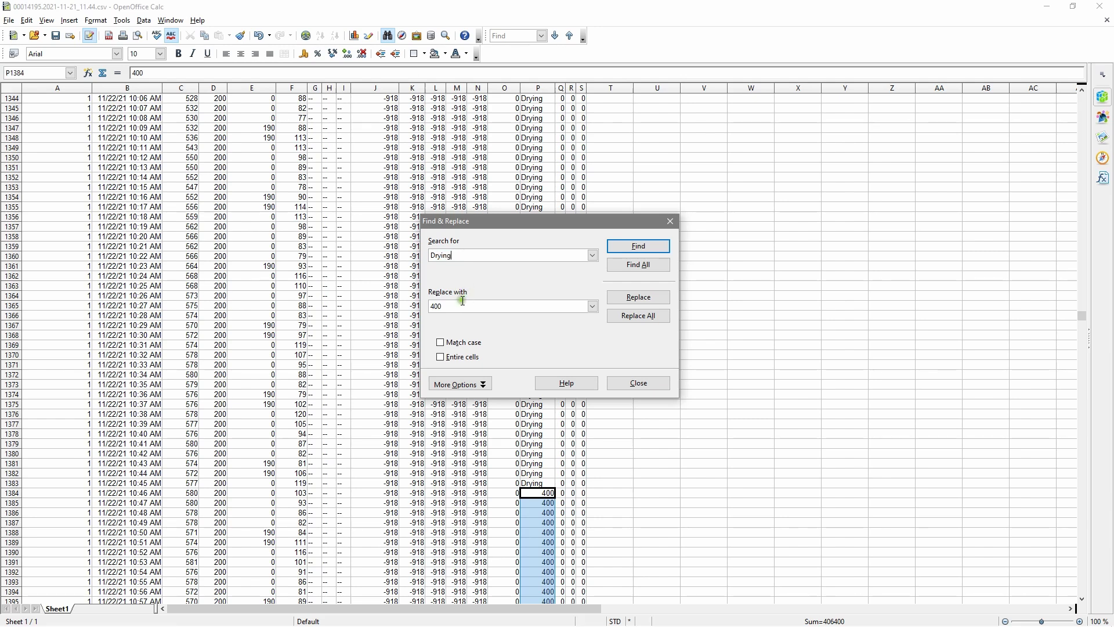
{"action": "left_click_drag", "start_coordinate": [458, 306], "coordinate": [422, 309]}
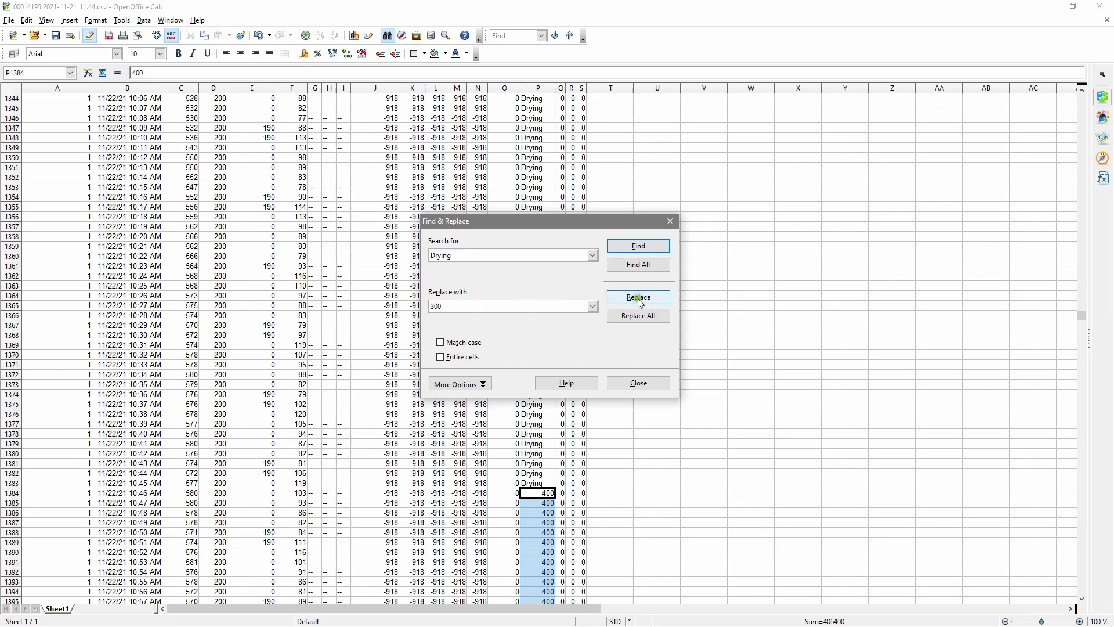
{"action": "left_click", "coordinate": [639, 316]}
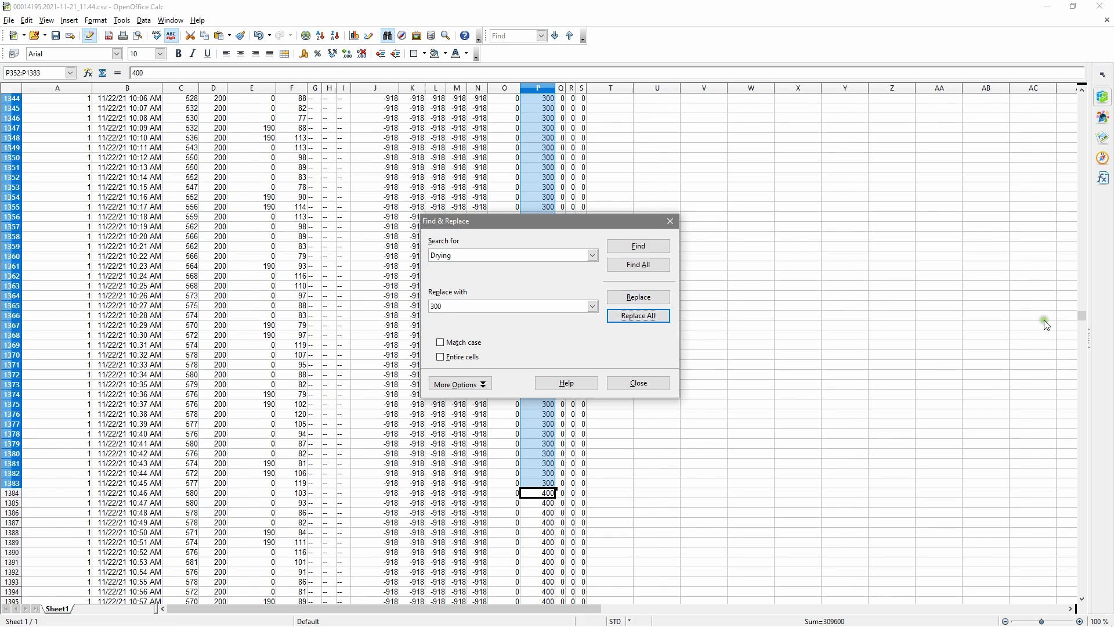
Replace all Freeze entries in the sheet with 200 using Find & Replace
{"action": "left_click_drag", "start_coordinate": [1081, 318], "coordinate": [1093, 141]}
{"action": "left_click", "coordinate": [487, 256]}
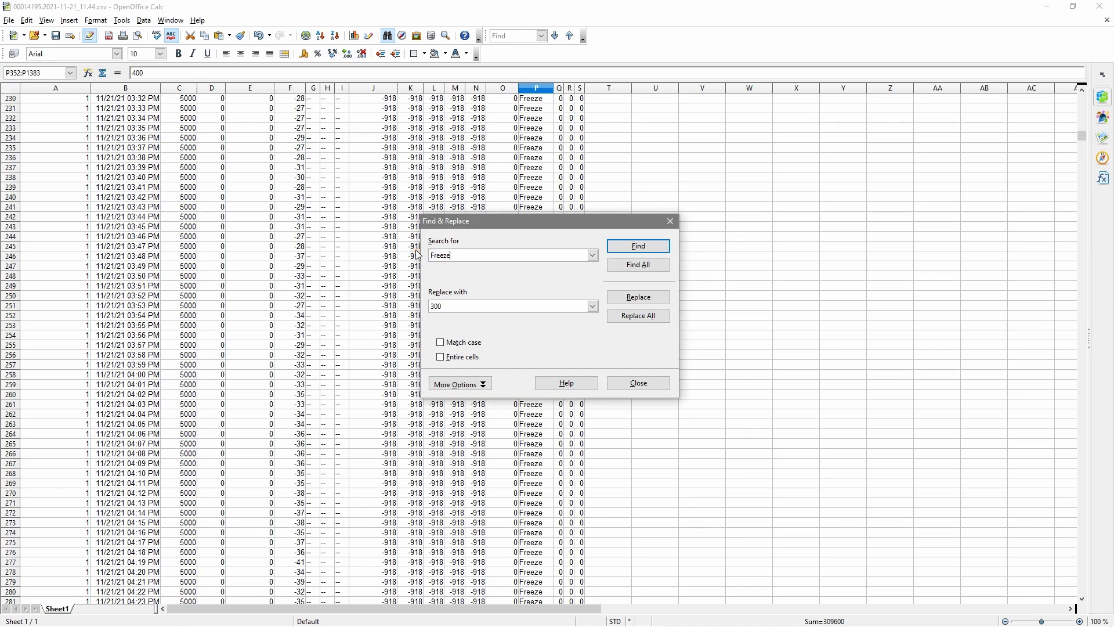
{"action": "double_click", "coordinate": [442, 306]}
{"action": "left_click", "coordinate": [643, 316]}
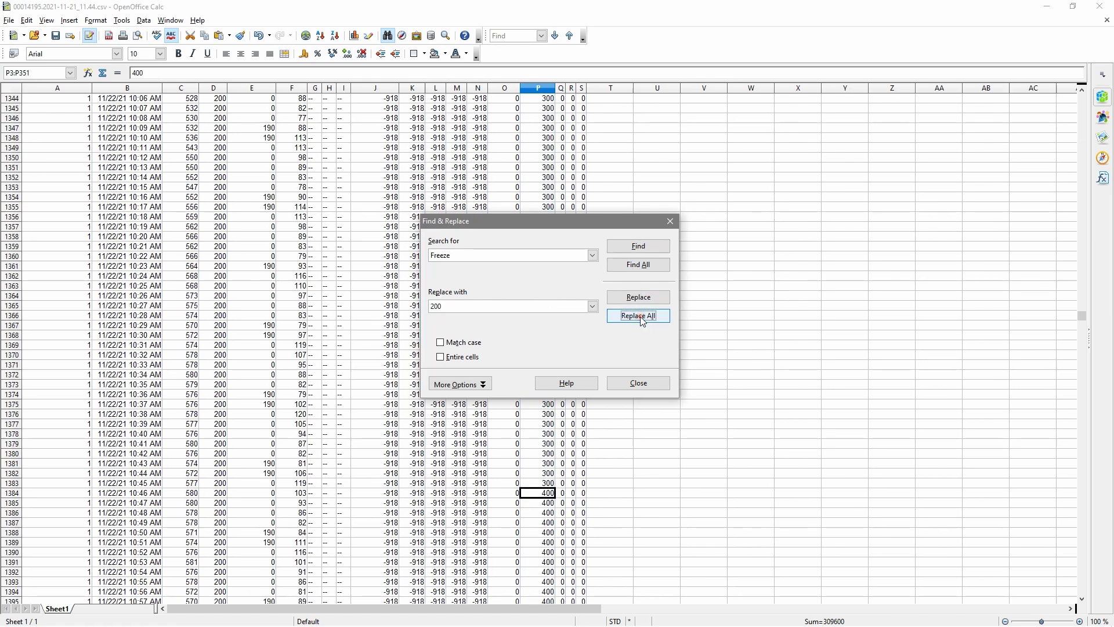
Close Find & Replace and change the single Drain entry in P2, under the Cycle header, to 100
{"action": "left_click_drag", "start_coordinate": [1080, 318], "coordinate": [1081, 95]}
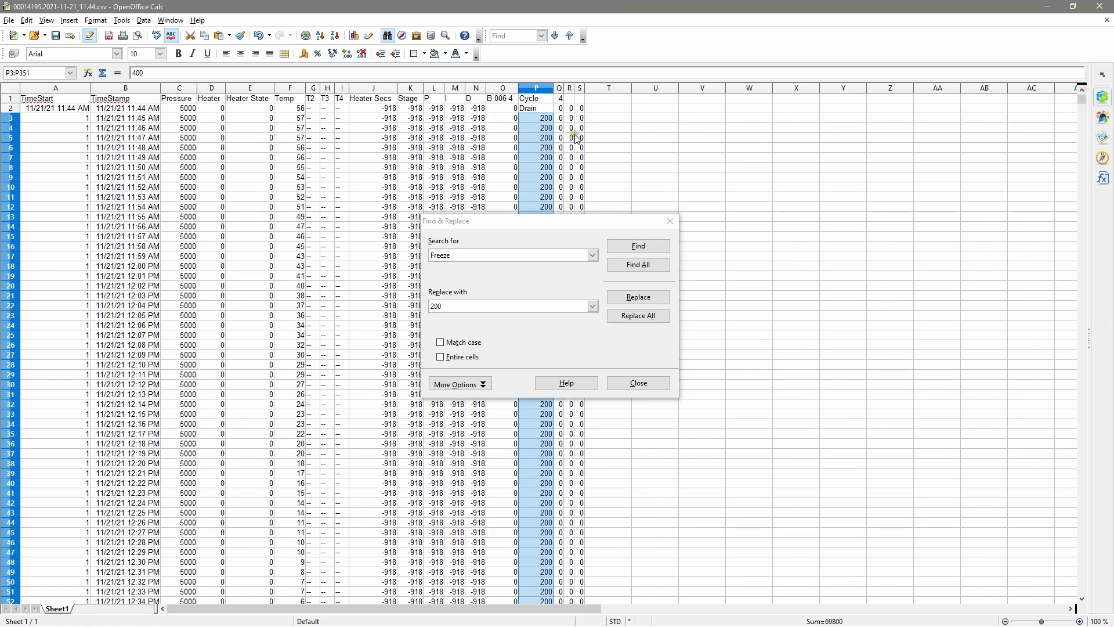
{"action": "left_click", "coordinate": [537, 109]}
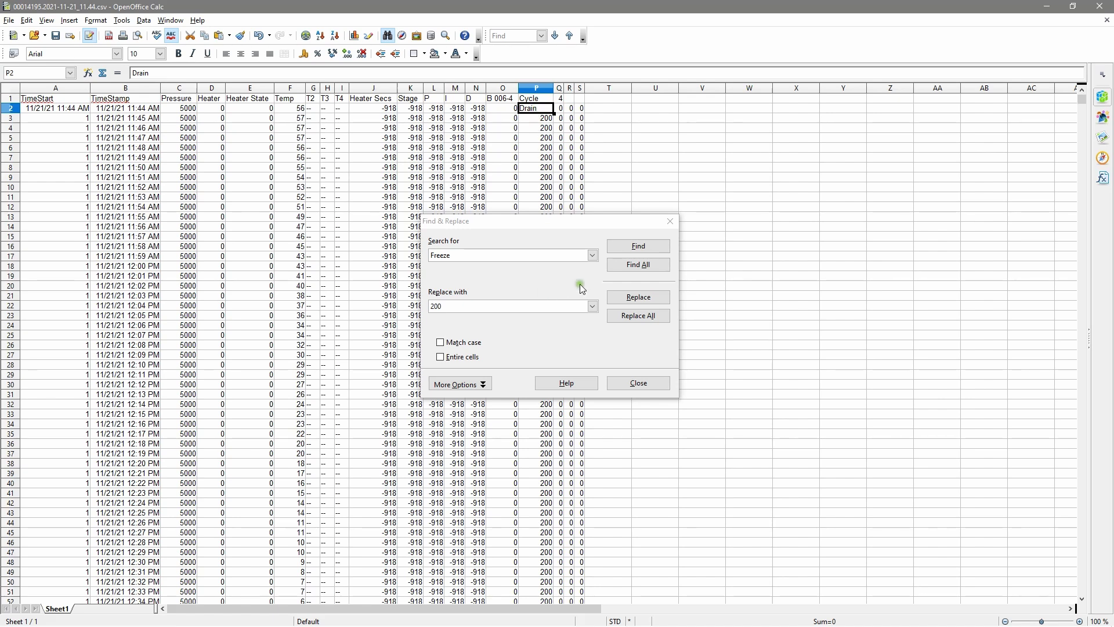
{"action": "left_click", "coordinate": [626, 380]}
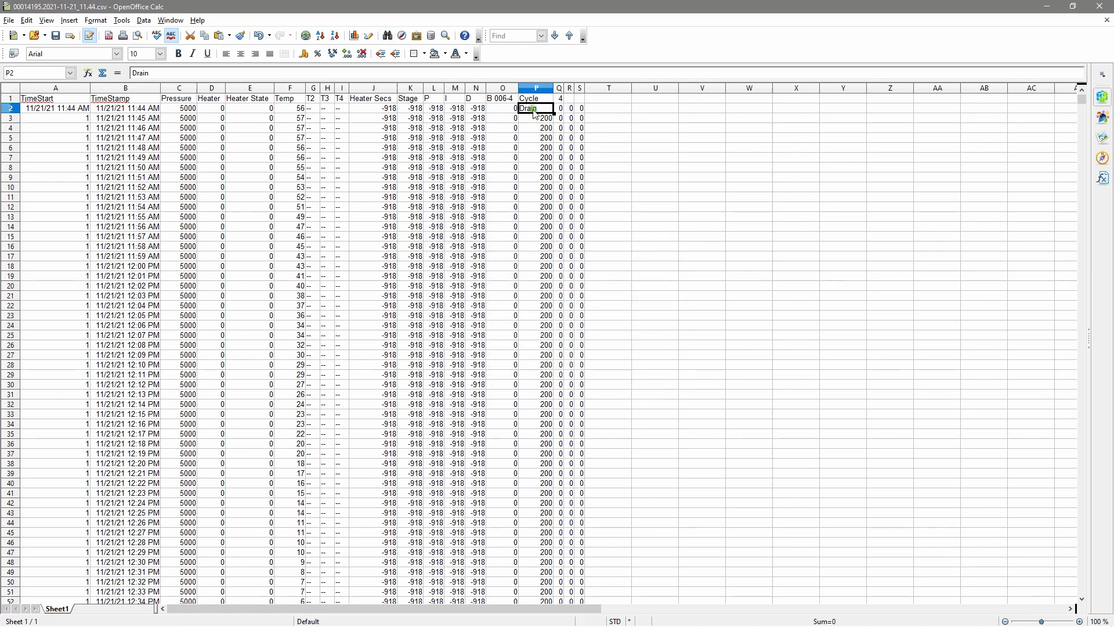
{"action": "left_click", "coordinate": [164, 72]}
{"action": "double_click", "coordinate": [164, 73]}
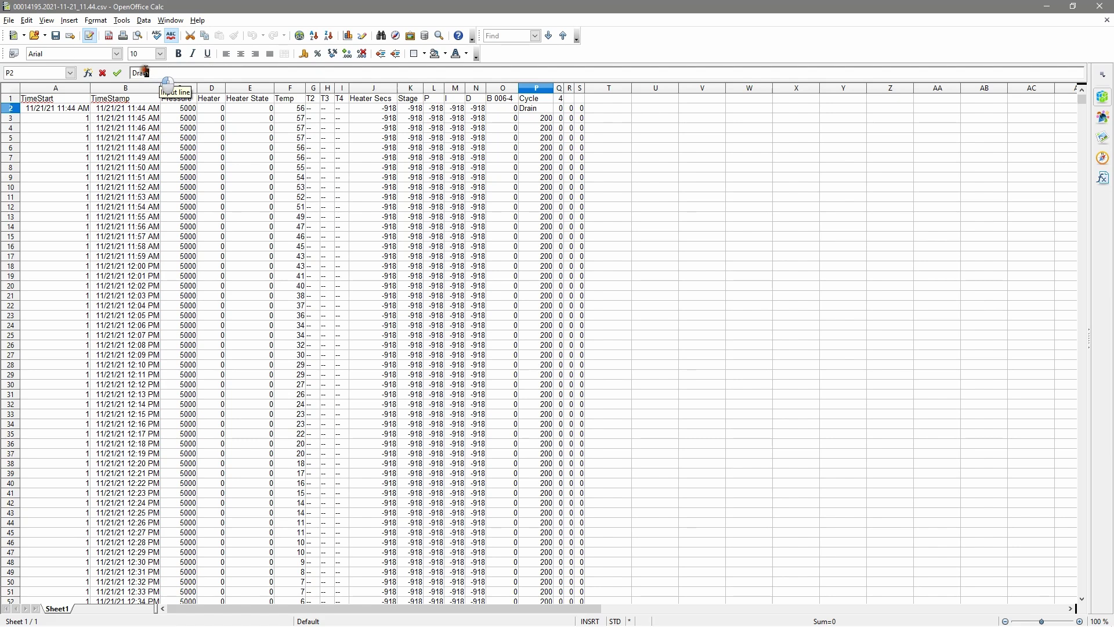
{"action": "type", "text": "100"}
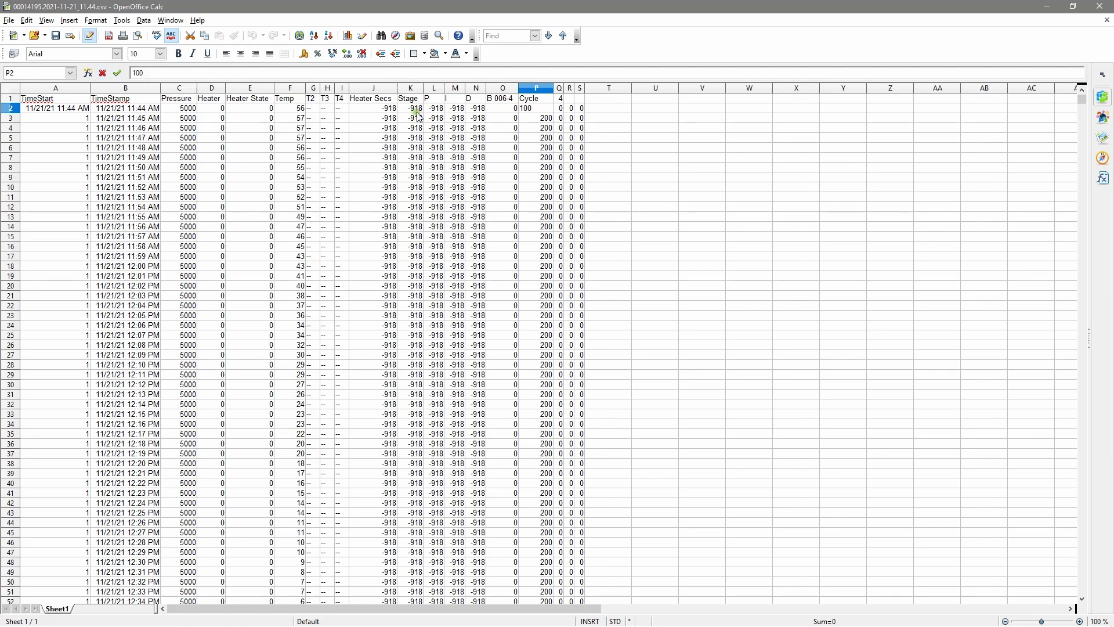
{"action": "left_click", "coordinate": [533, 120]}
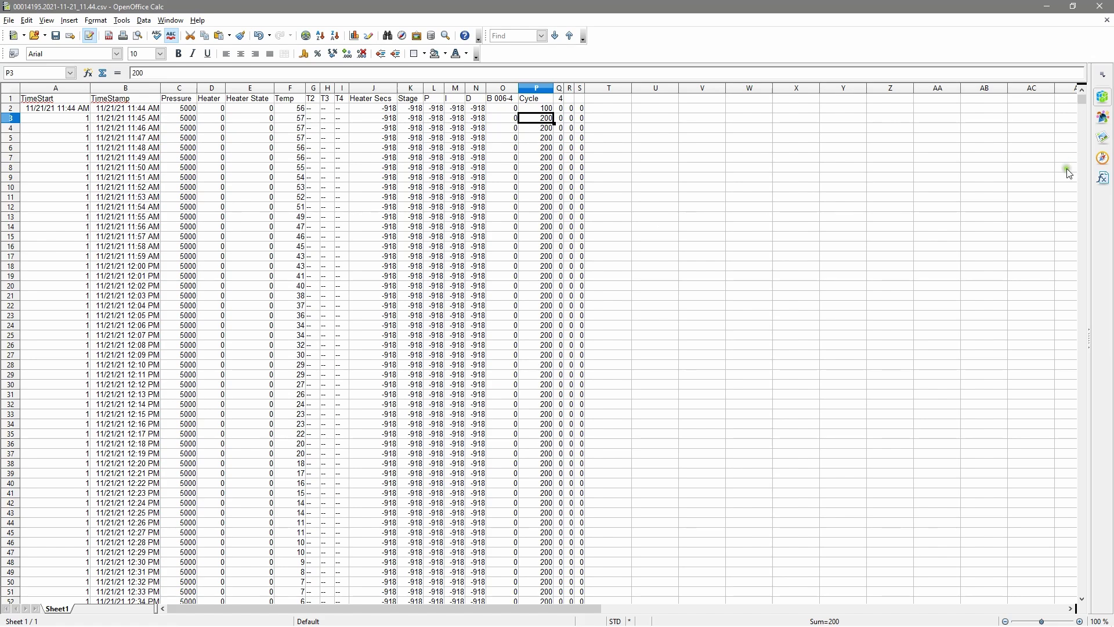
Replace all Finished entries in the sheet with 500, check the cycle column, and close Find & Replace
{"action": "left_click_drag", "start_coordinate": [1084, 100], "coordinate": [1079, 445]}
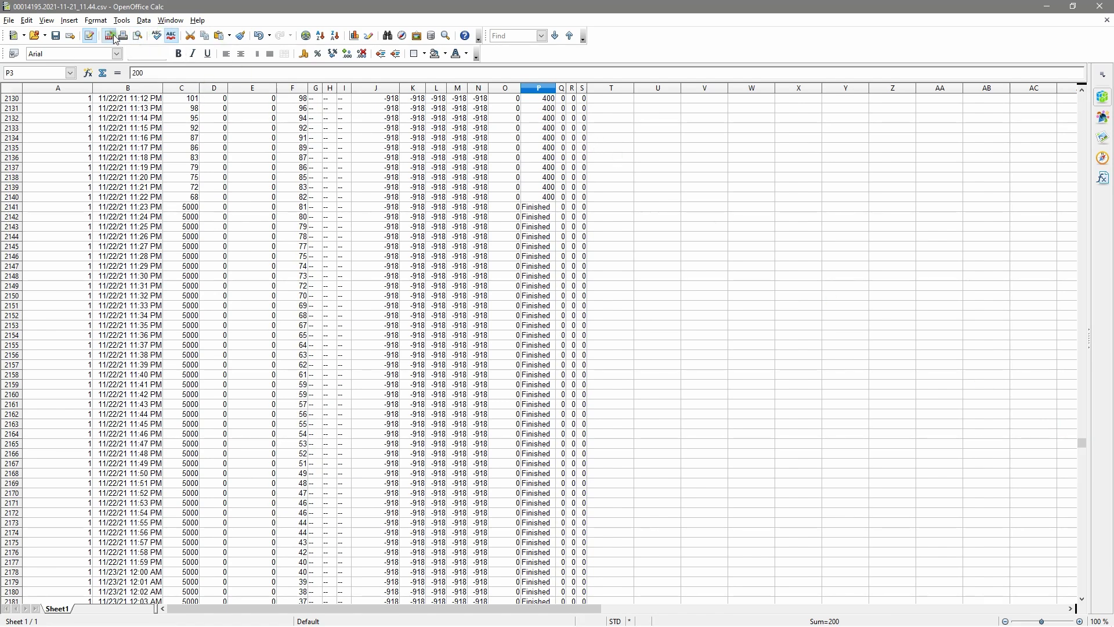
{"action": "left_click", "coordinate": [27, 21]}
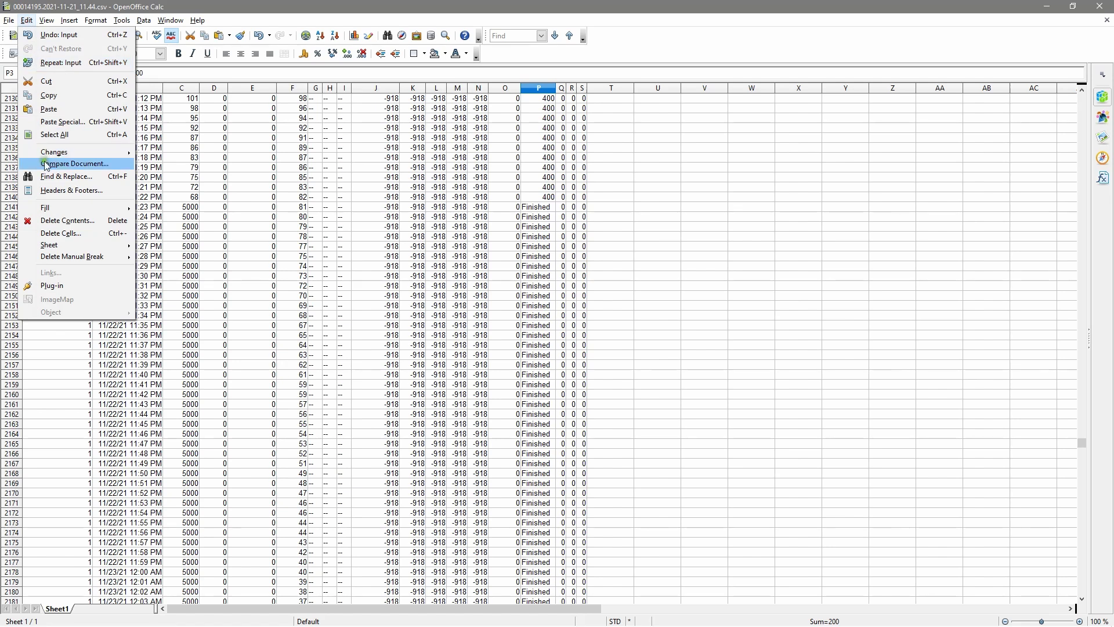
{"action": "left_click", "coordinate": [53, 178]}
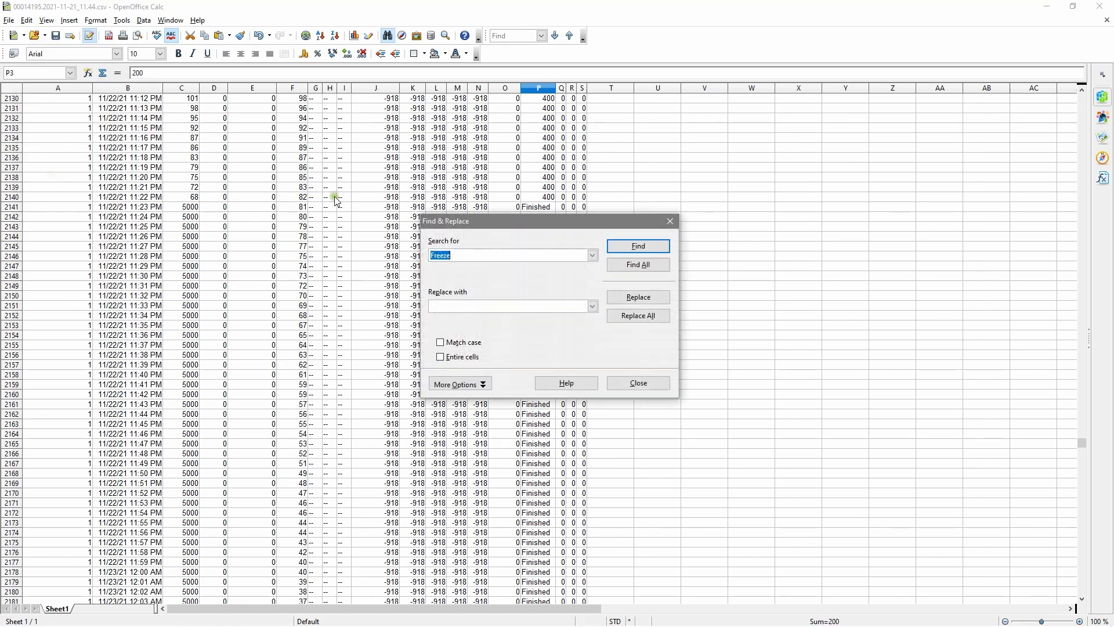
{"action": "type", "text": "Finished"}
{"action": "left_click", "coordinate": [442, 305]}
{"action": "left_click", "coordinate": [616, 316]}
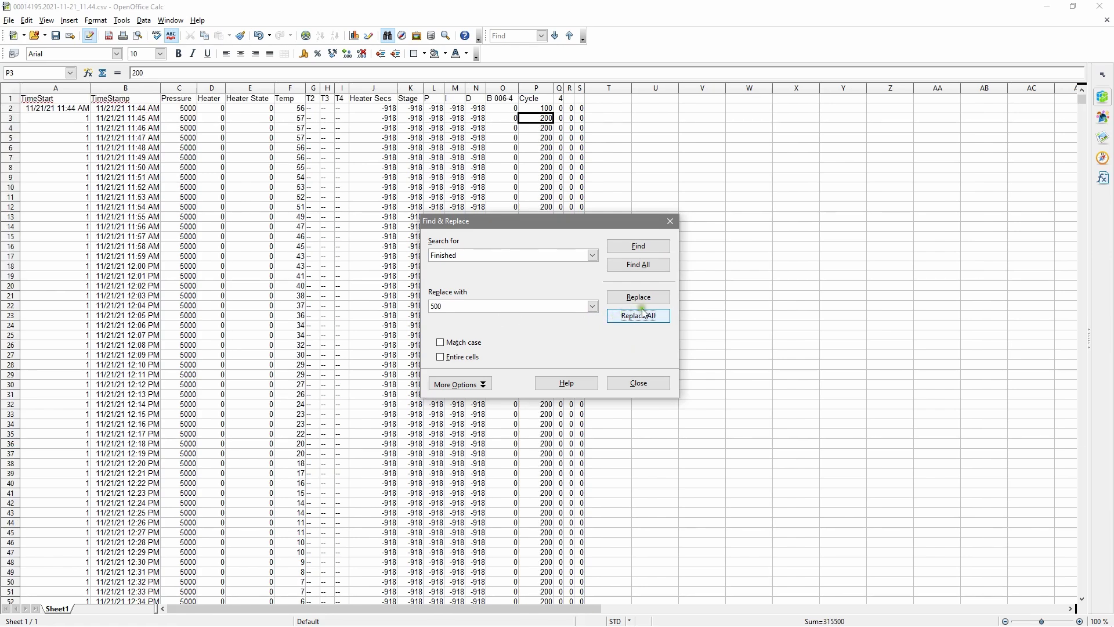
{"action": "left_click_drag", "start_coordinate": [1083, 100], "coordinate": [1095, 558]}
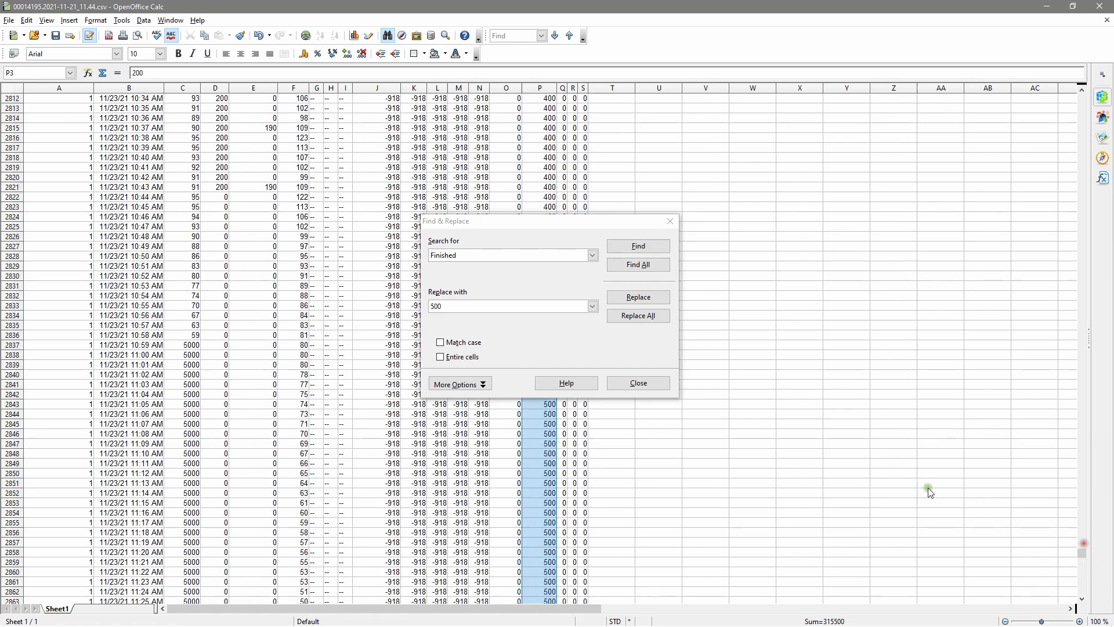
{"action": "left_click", "coordinate": [641, 385]}
{"action": "left_click", "coordinate": [680, 385]}
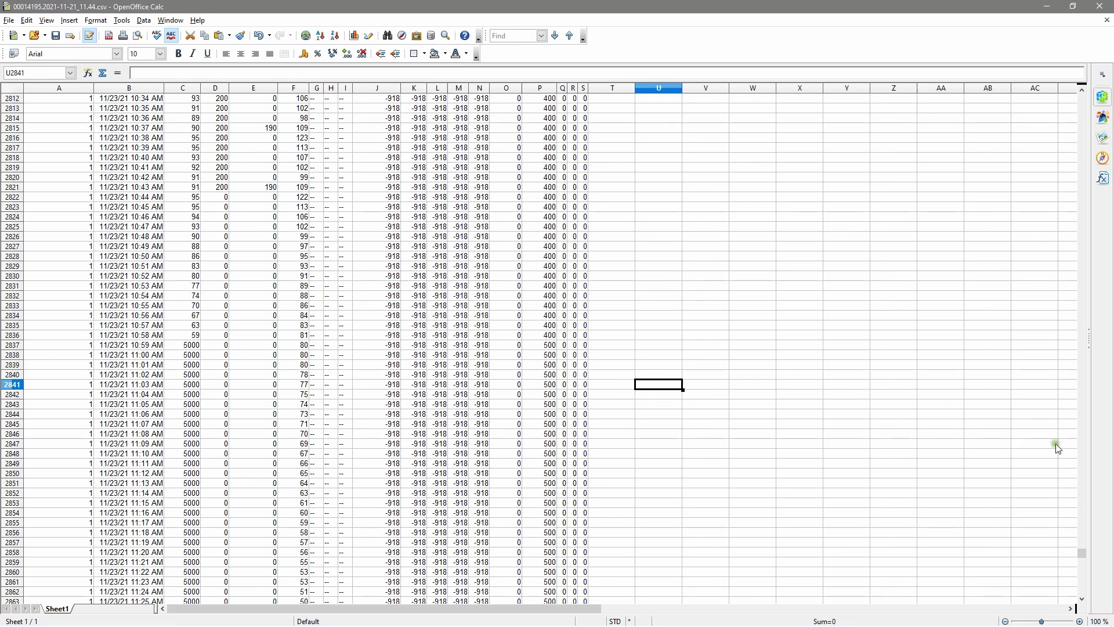
Replace all 5000 readings in the sheet with 1100 using Find & Replace, and close the dialog
{"action": "left_click_drag", "start_coordinate": [1078, 548], "coordinate": [1075, 125]}
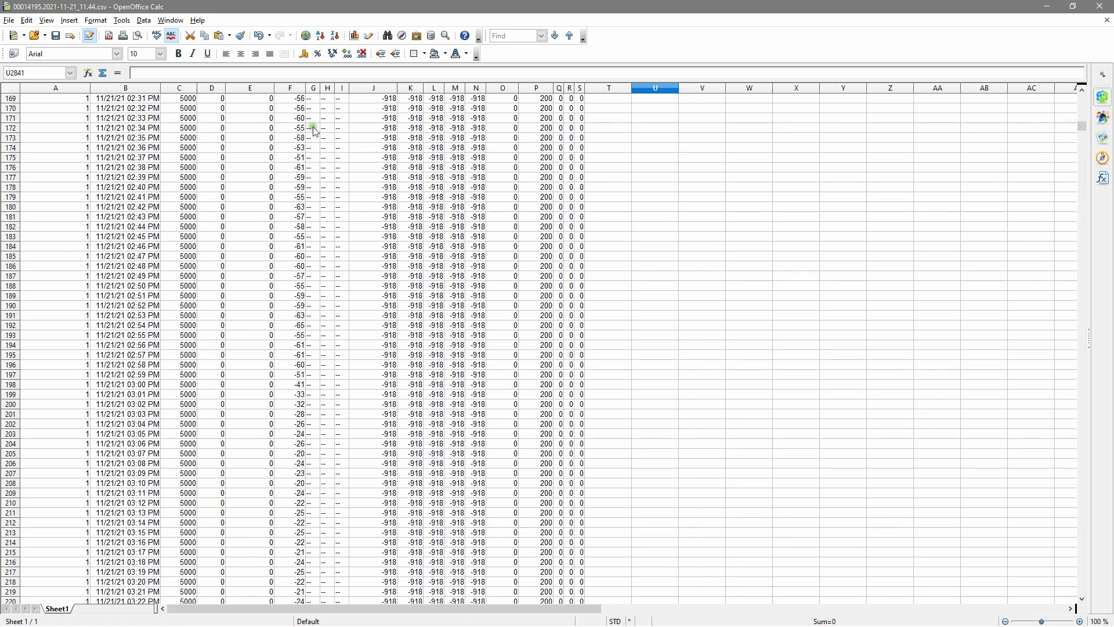
{"action": "left_click", "coordinate": [27, 20]}
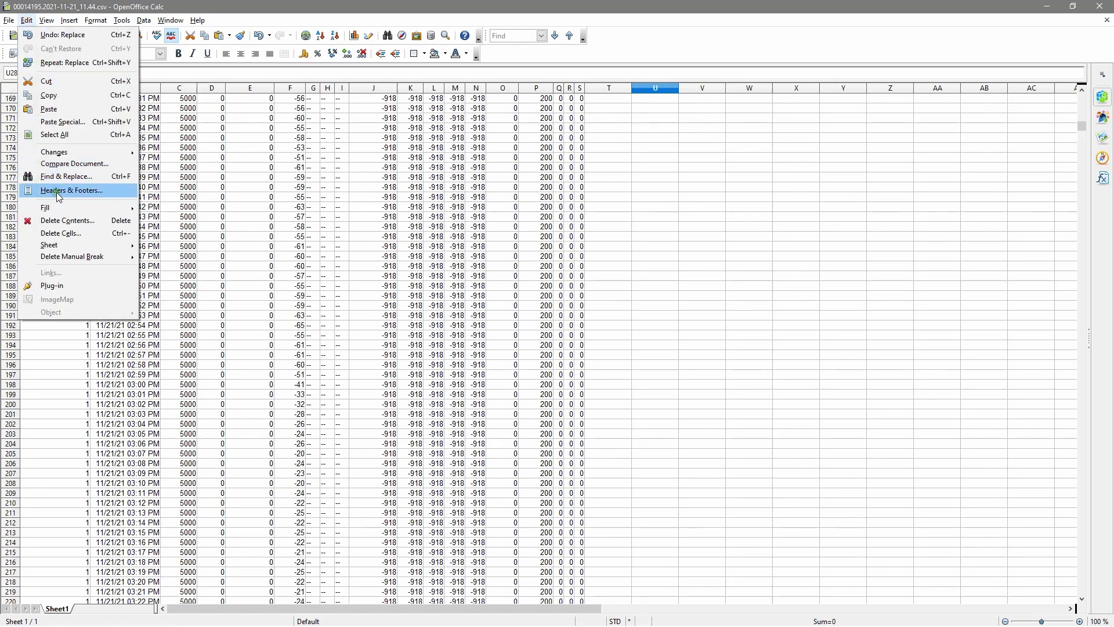
{"action": "left_click", "coordinate": [67, 177]}
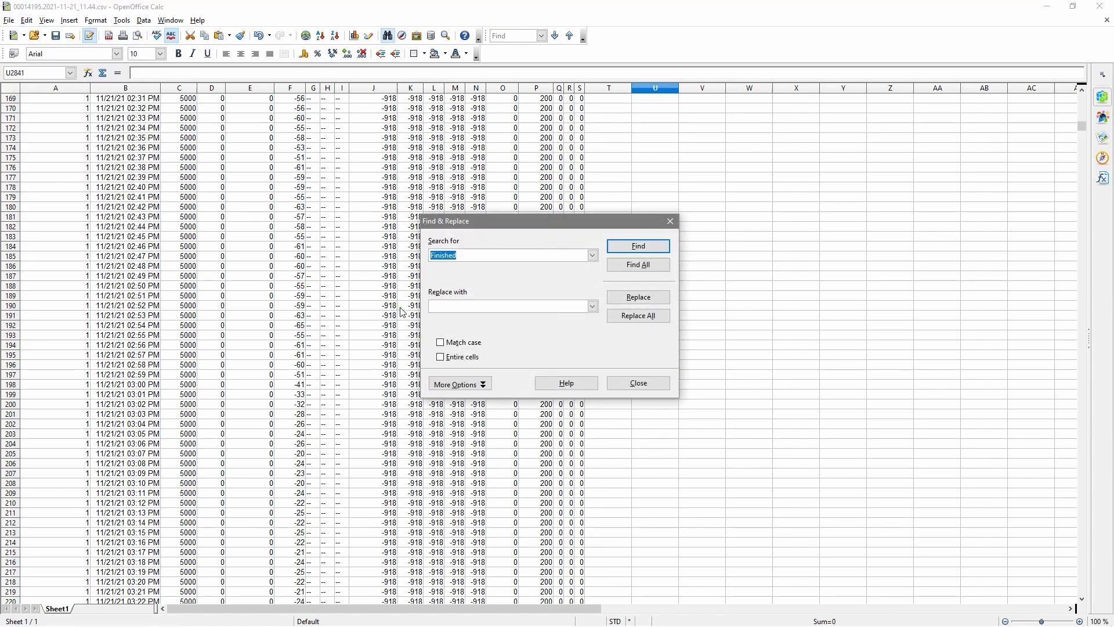
{"action": "type", "text": "5000"}
{"action": "left_click", "coordinate": [440, 308]}
{"action": "type", "text": "1100"}
{"action": "left_click", "coordinate": [628, 316]}
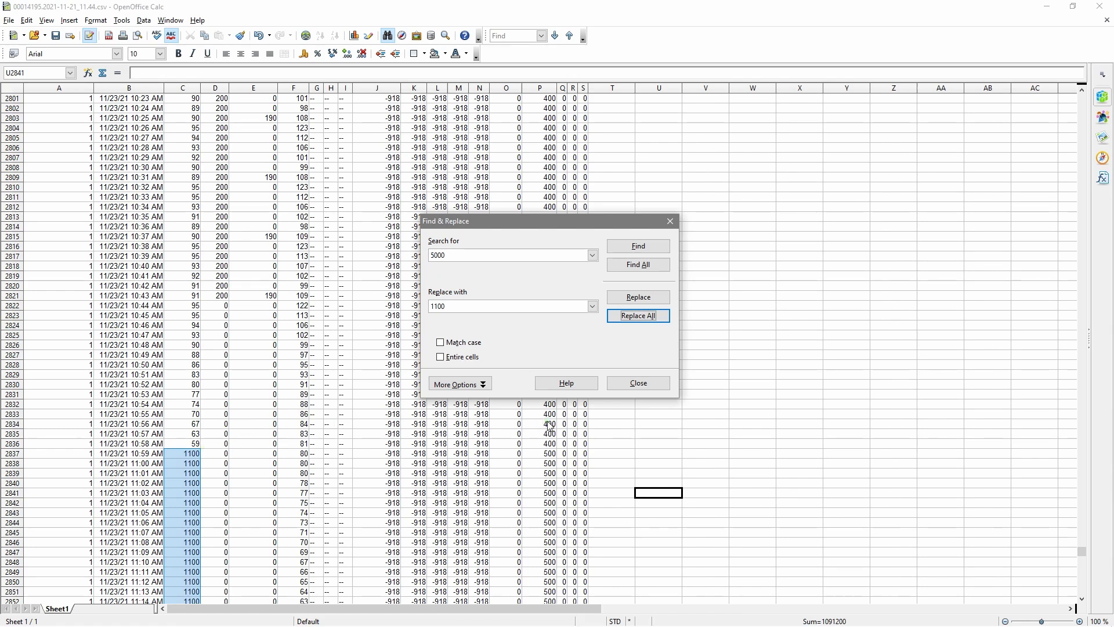
{"action": "left_click", "coordinate": [573, 385]}
{"action": "left_click", "coordinate": [638, 379]}
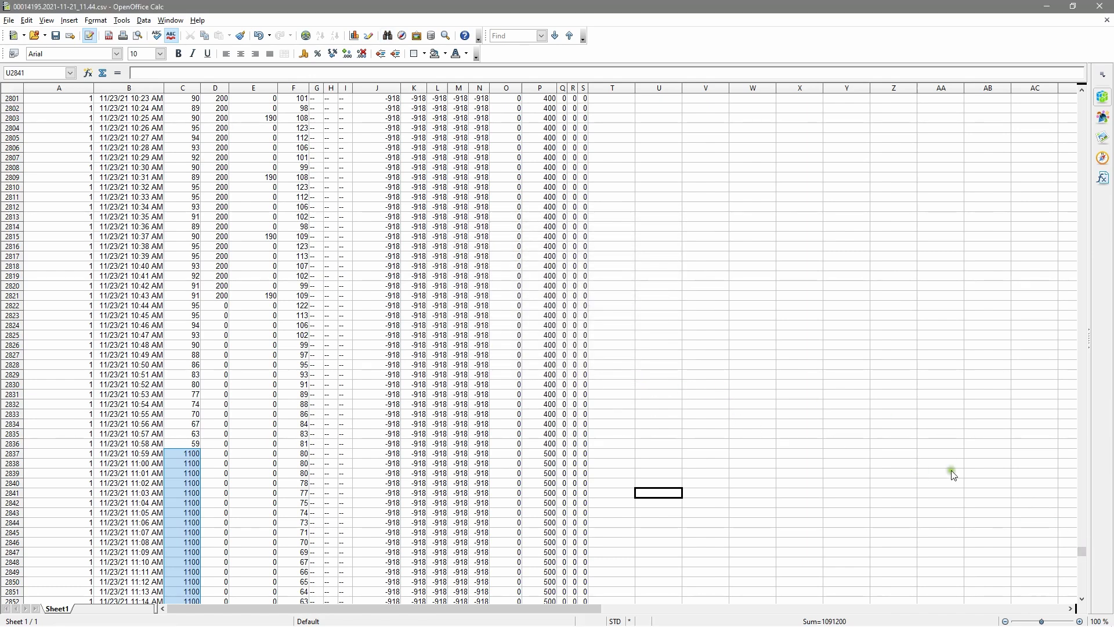
Find the pressure reading above 1100 in C2882 and set it to 1000
{"action": "left_click_drag", "start_coordinate": [1082, 548], "coordinate": [1083, 553]}
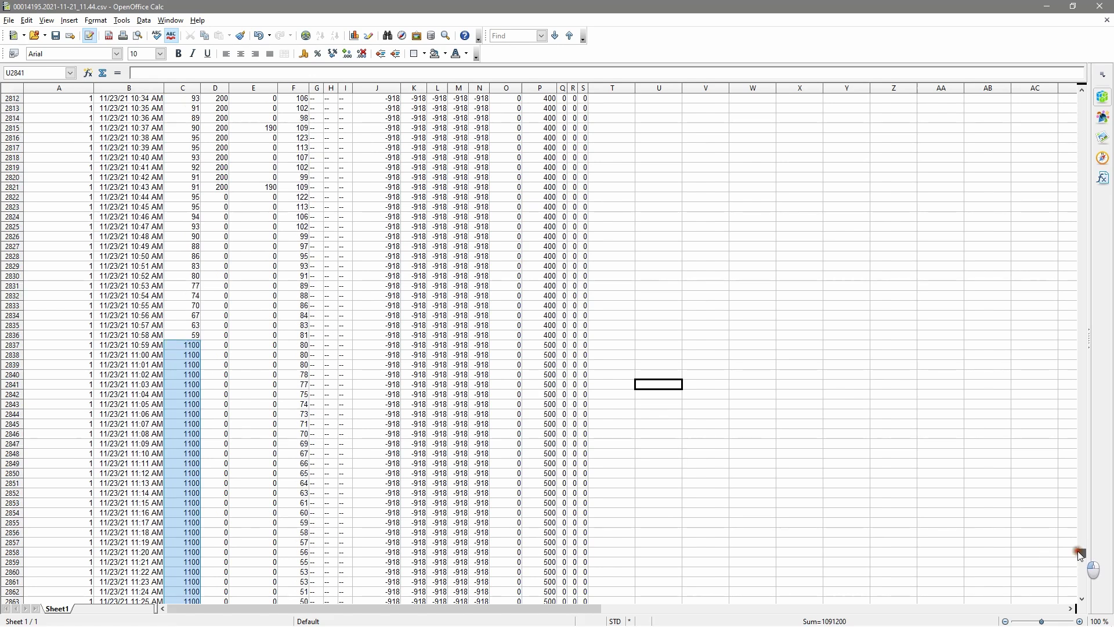
{"action": "scroll", "coordinate": [553, 426], "scroll_direction": "down", "scroll_amount": 14}
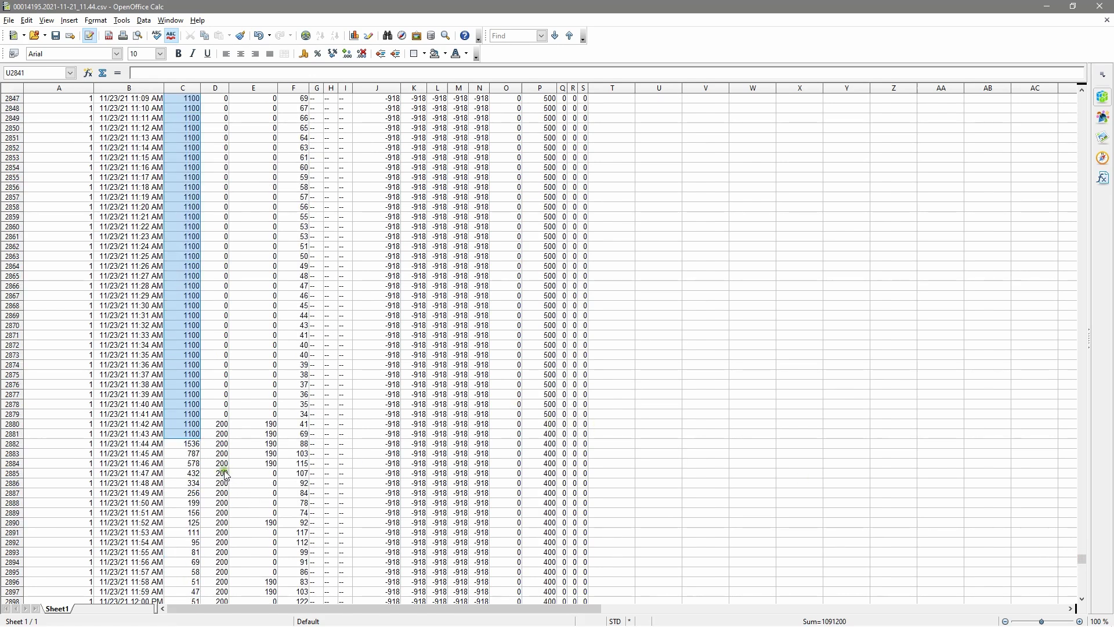
{"action": "left_click", "coordinate": [191, 444]}
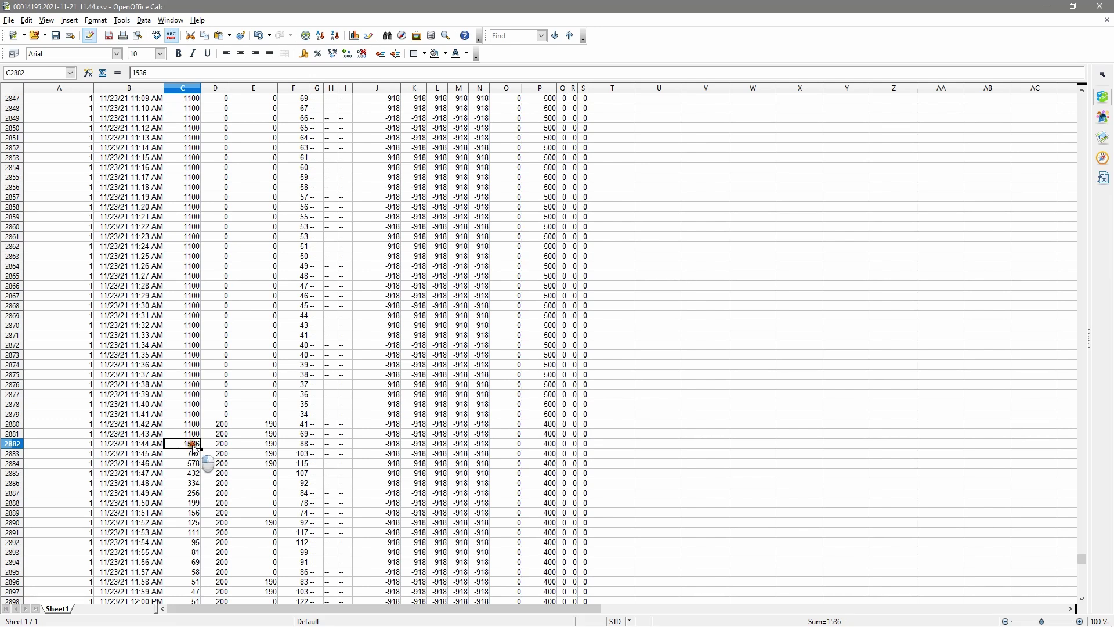
{"action": "double_click", "coordinate": [194, 444]}
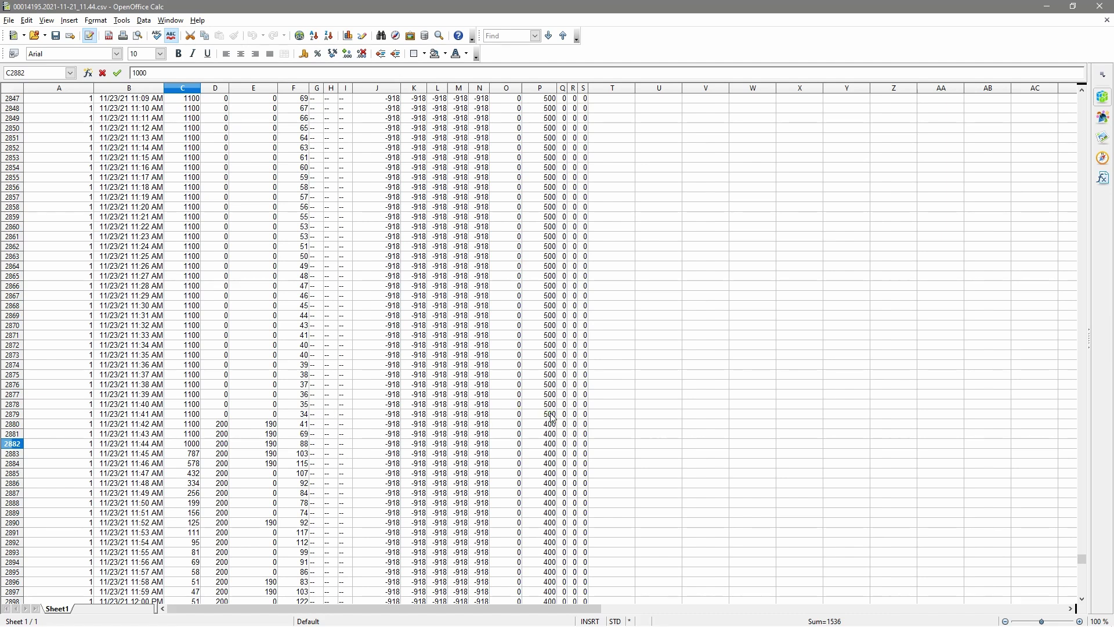
{"action": "left_click", "coordinate": [673, 435]}
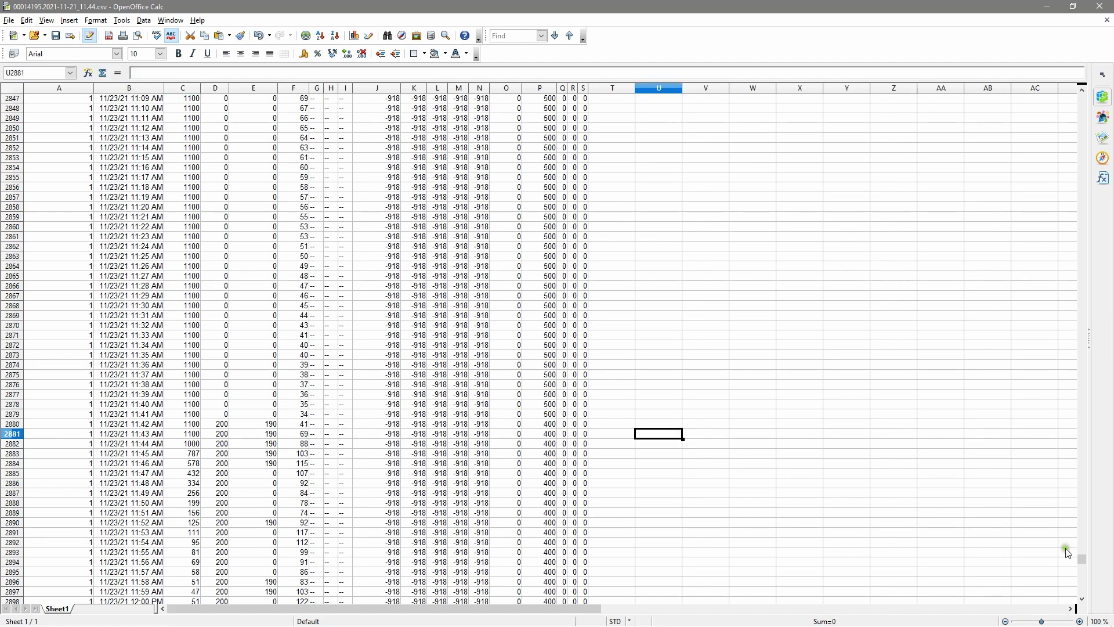
Set the high pressure reading in C3000 to 1000
{"action": "left_click_drag", "start_coordinate": [1078, 560], "coordinate": [1081, 582]}
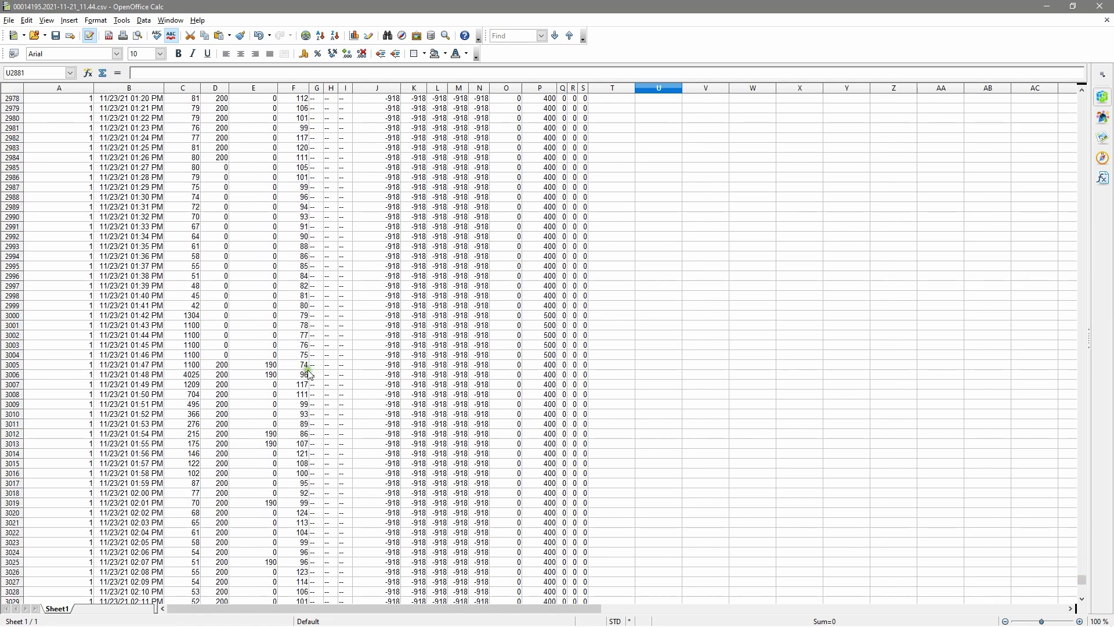
{"action": "left_click", "coordinate": [197, 318]}
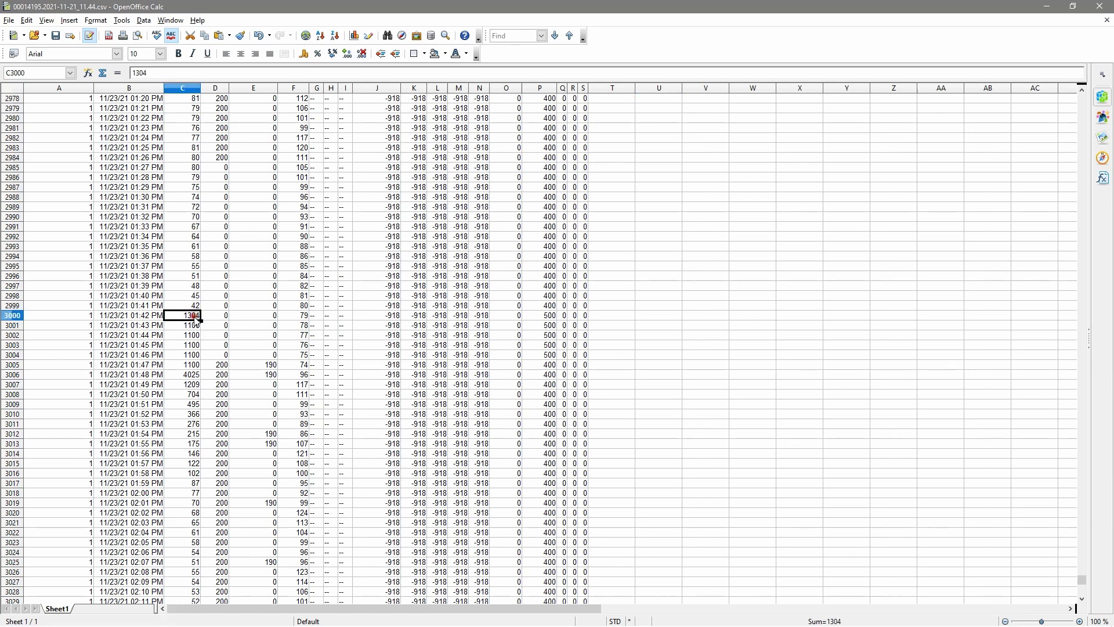
{"action": "left_click", "coordinate": [196, 319]}
{"action": "mouse_move", "coordinate": [196, 318]}
{"action": "left_mouse_down"}
{"action": "mouse_move", "coordinate": [216, 318]}
{"action": "mouse_move", "coordinate": [191, 319]}
{"action": "left_mouse_up"}
{"action": "double_click", "coordinate": [191, 318]}
{"action": "left_click_drag", "start_coordinate": [186, 316], "coordinate": [207, 322]}
{"action": "type", "text": "1"}
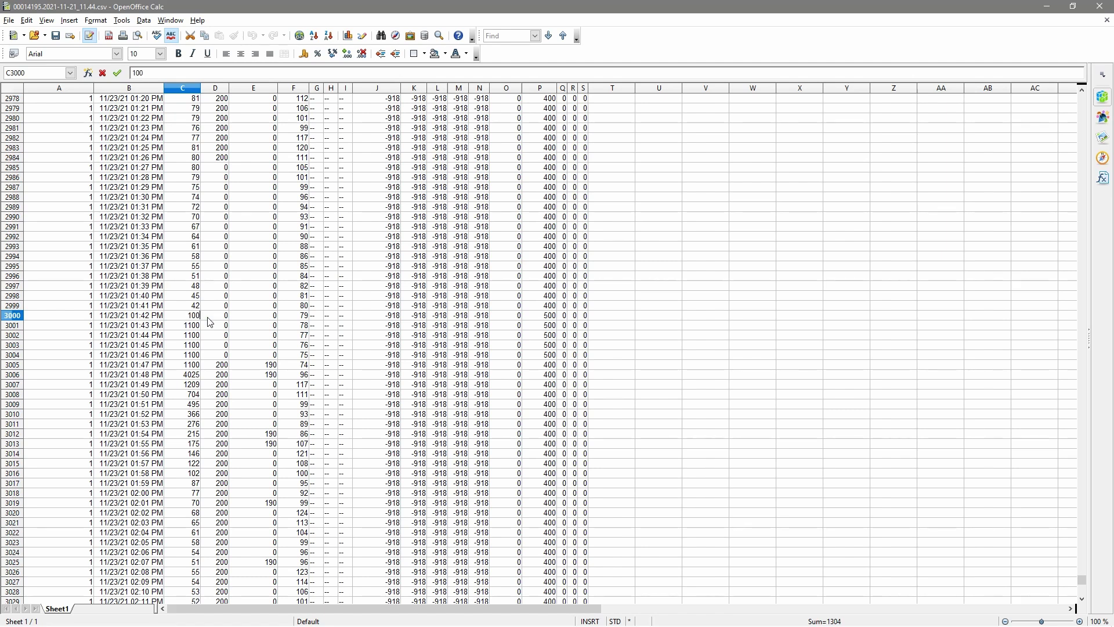
Set the high pressure readings in C3006 and C3007 to 1000
{"action": "left_click", "coordinate": [191, 376]}
{"action": "double_click", "coordinate": [189, 376]}
{"action": "left_click", "coordinate": [193, 386]}
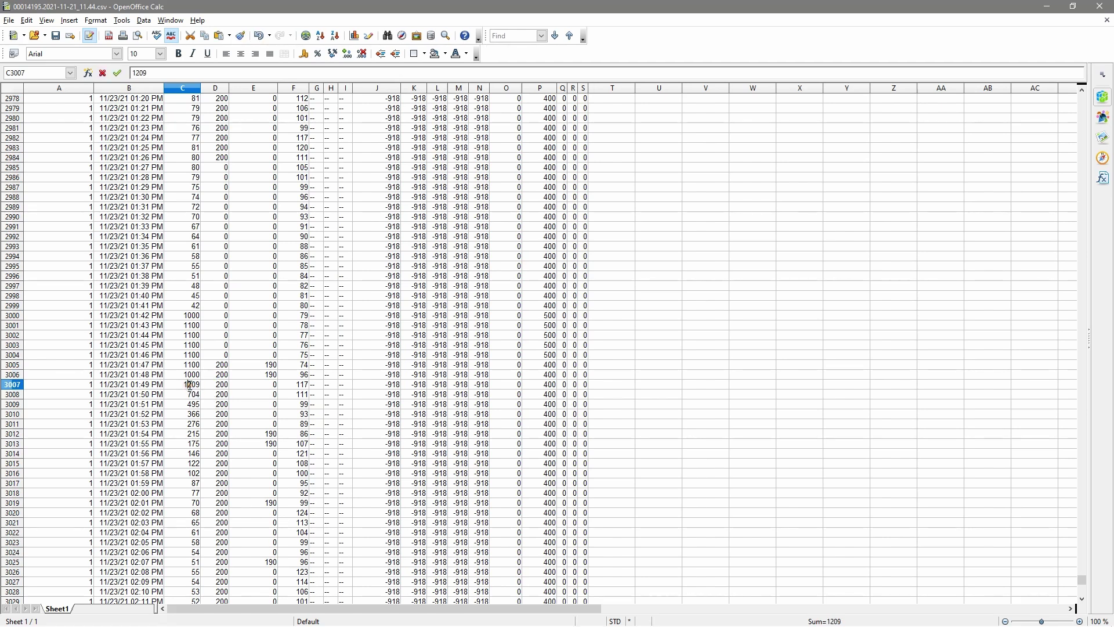
{"action": "double_click", "coordinate": [191, 384]}
{"action": "left_click_drag", "start_coordinate": [190, 385], "coordinate": [202, 385]}
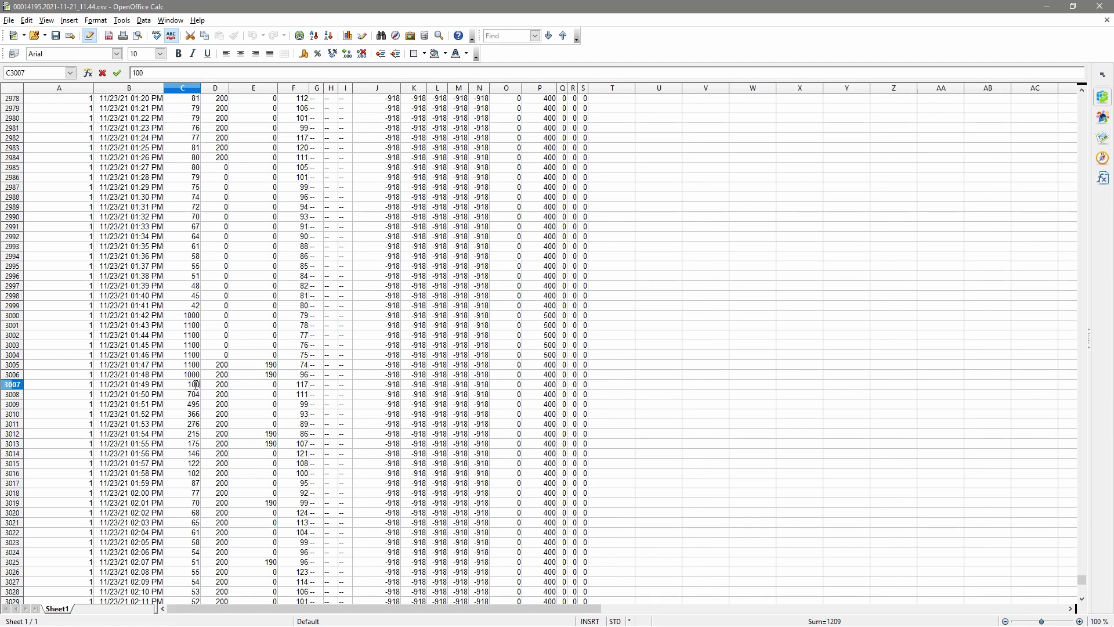
{"action": "left_click", "coordinate": [221, 356]}
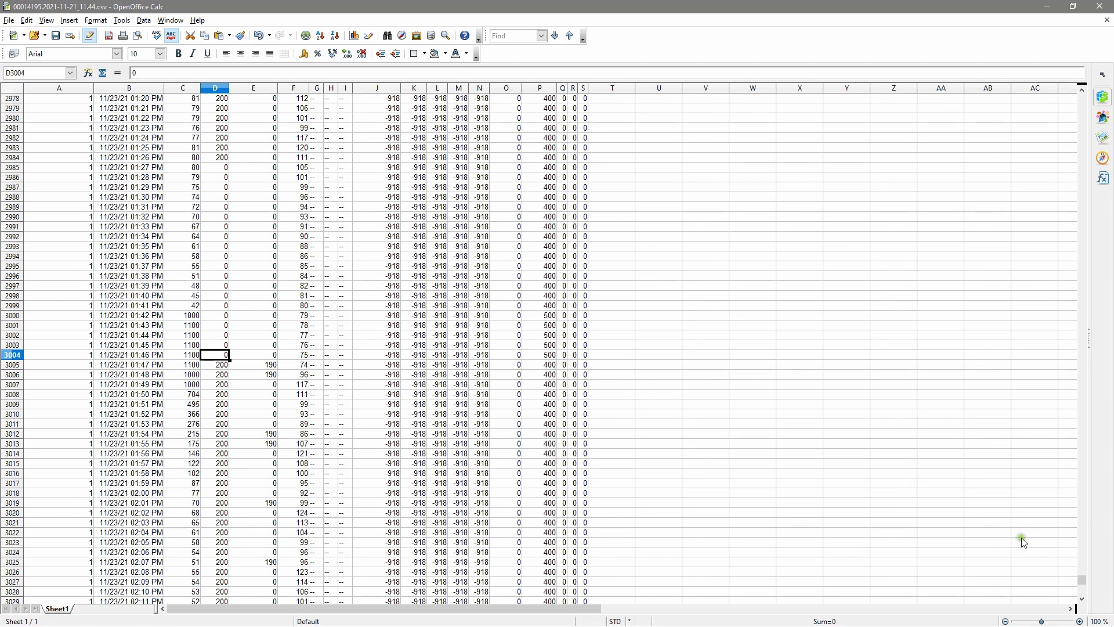
Set the high pressure reading in C2720 to 1000
{"action": "left_click_drag", "start_coordinate": [1079, 579], "coordinate": [1091, 534]}
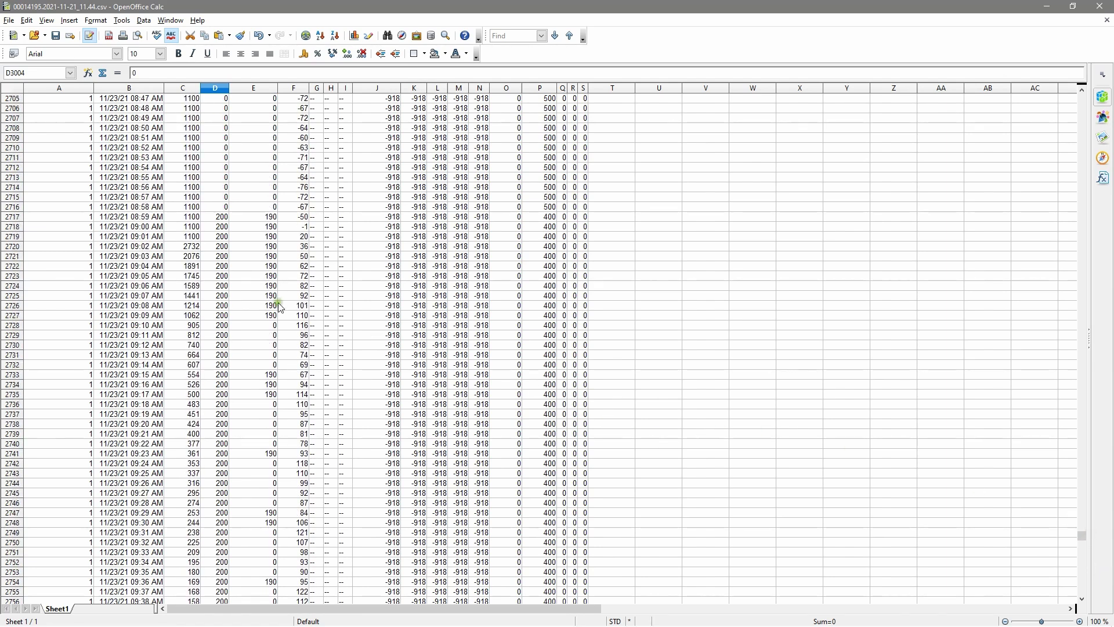
{"action": "left_click", "coordinate": [186, 246]}
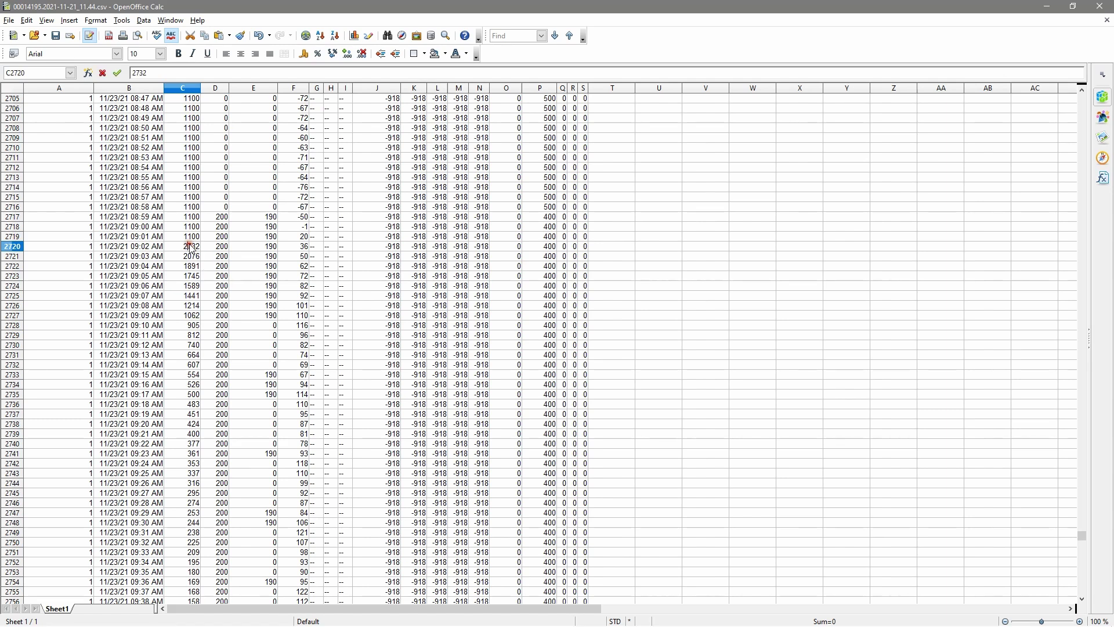
{"action": "double_click", "coordinate": [186, 247]}
{"action": "double_click", "coordinate": [159, 72]}
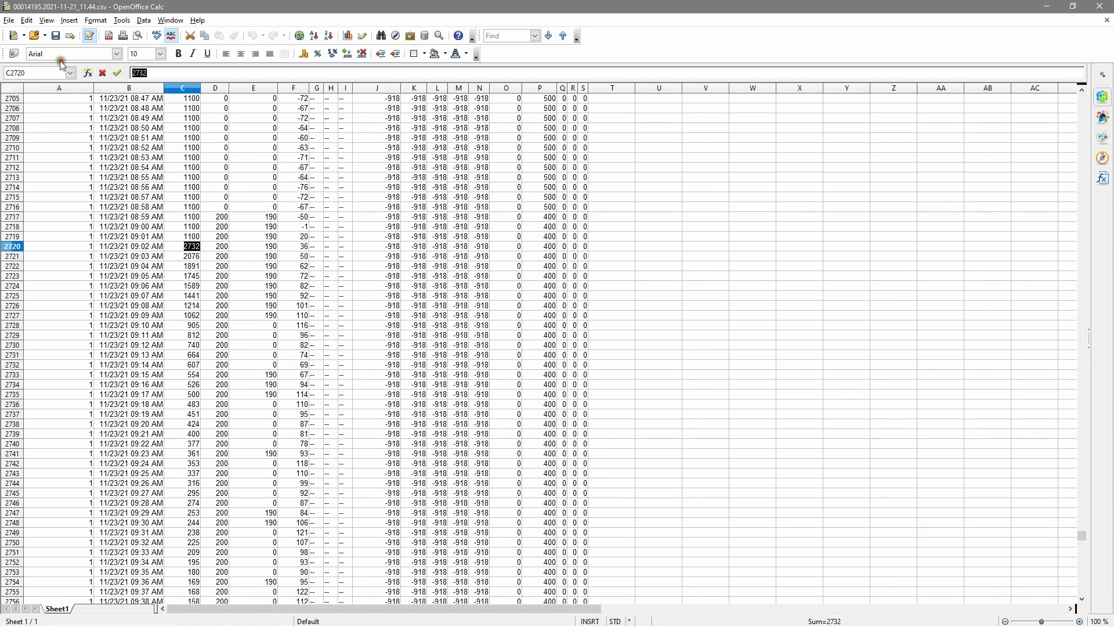
{"action": "type", "text": "1000"}
Set the high pressure readings in C2721 and C2722 to 1000
{"action": "left_click", "coordinate": [195, 256]}
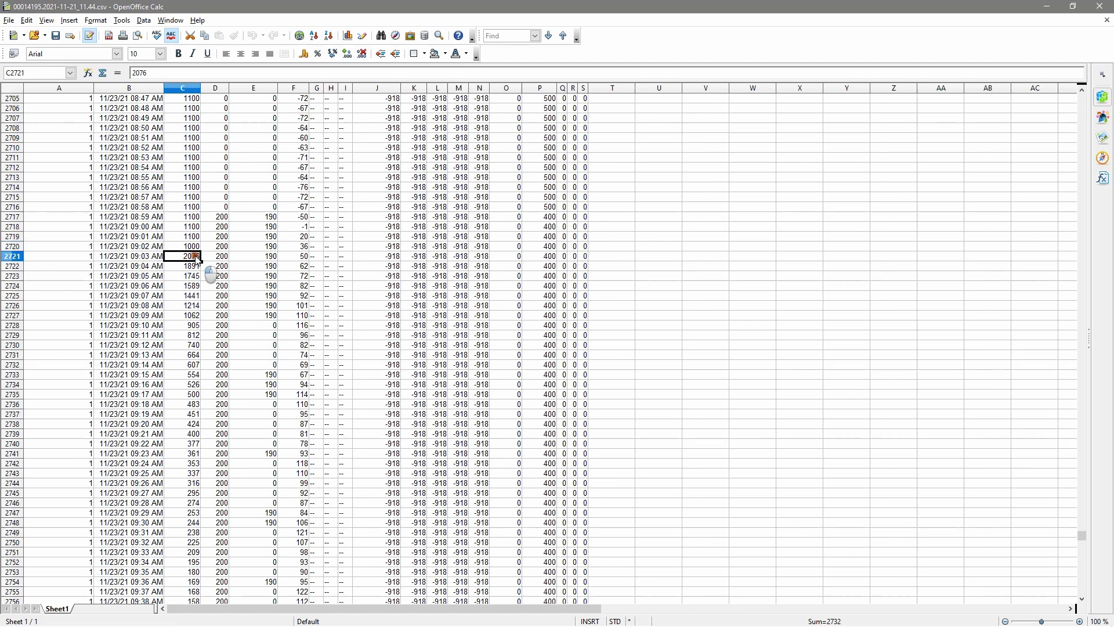
{"action": "double_click", "coordinate": [164, 72]}
{"action": "type", "text": "10"}
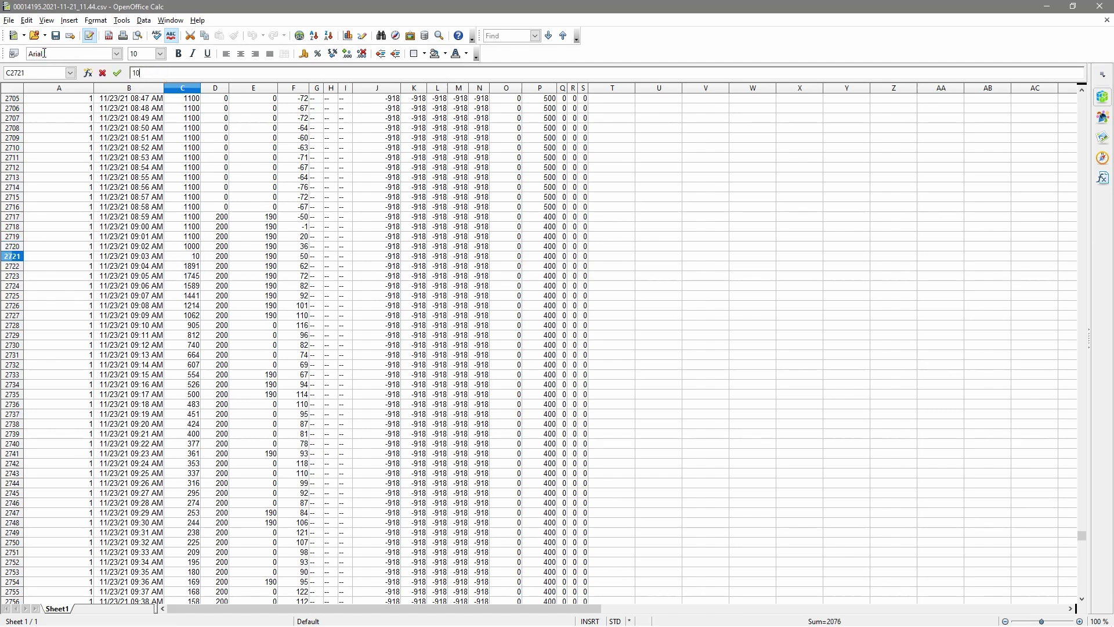
{"action": "type", "text": "00"}
{"action": "key", "text": "Return"}
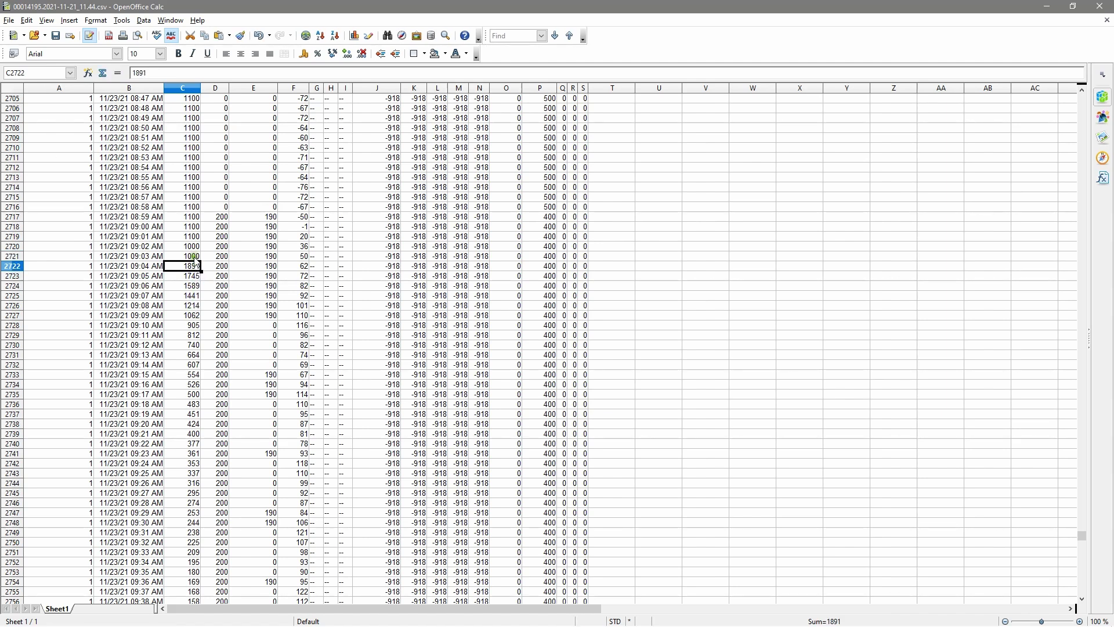
{"action": "type", "text": "1"}
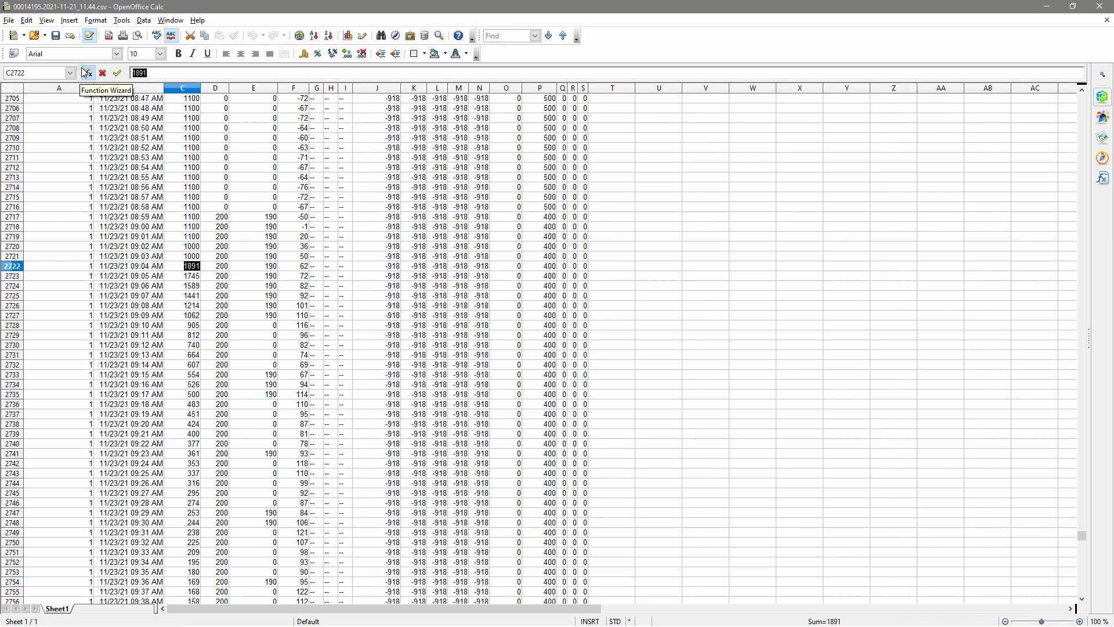
{"action": "type", "text": "000"}
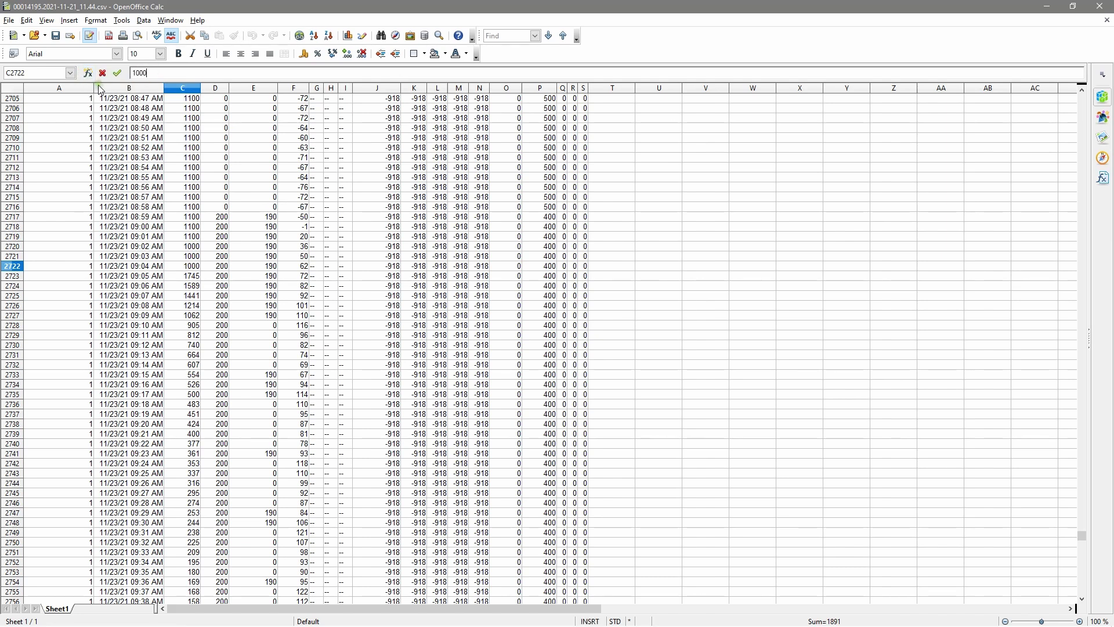
Set the high pressure readings in C2723 and C2724 to 1000
{"action": "left_click", "coordinate": [193, 277]}
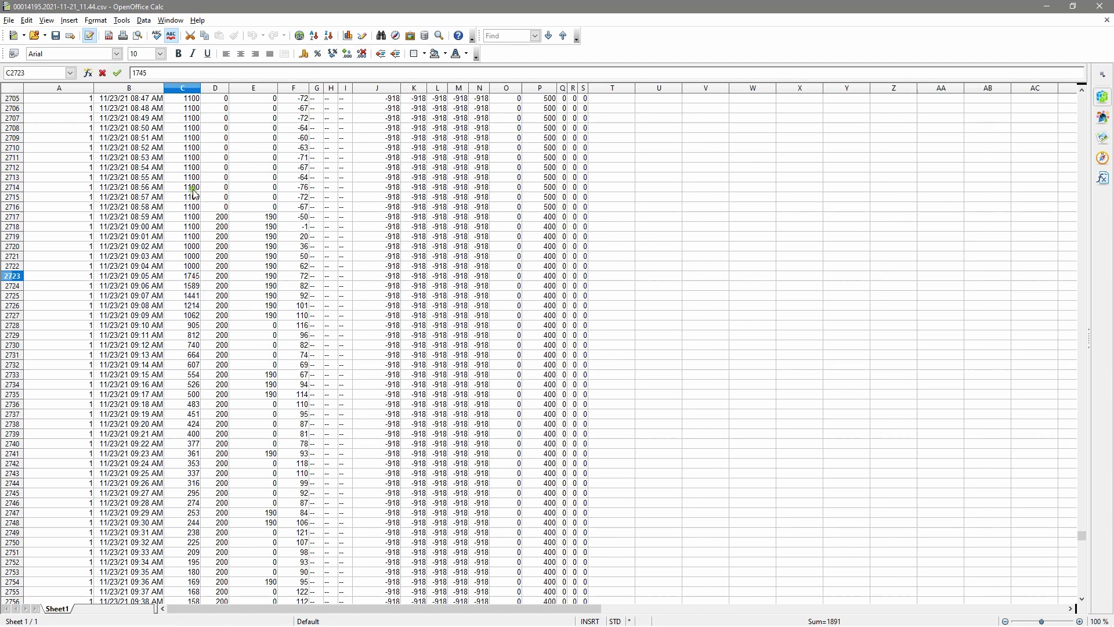
{"action": "left_click_drag", "start_coordinate": [152, 72], "coordinate": [78, 72]}
{"action": "type", "text": "1000"}
{"action": "left_click", "coordinate": [195, 287]}
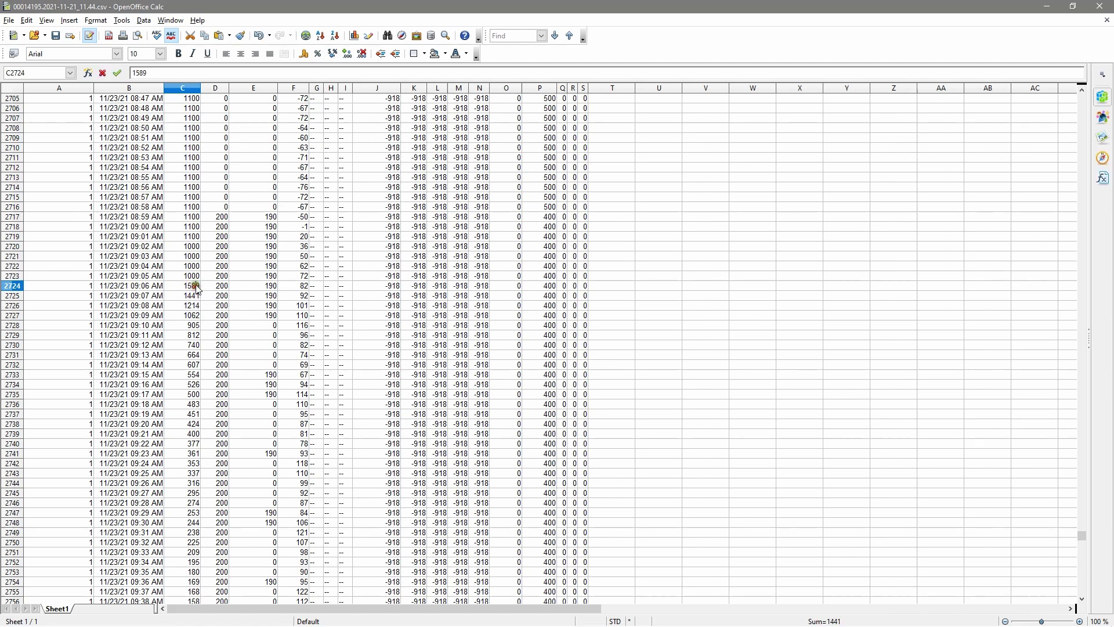
{"action": "type", "text": "1000"}
Set the high pressure readings in C2725, C2726 and C2727 to 1000
{"action": "left_click", "coordinate": [193, 297]}
{"action": "double_click", "coordinate": [193, 297]}
{"action": "left_click_drag", "start_coordinate": [154, 74], "coordinate": [66, 65]}
{"action": "type", "text": "1000"}
{"action": "key", "text": "Return"}
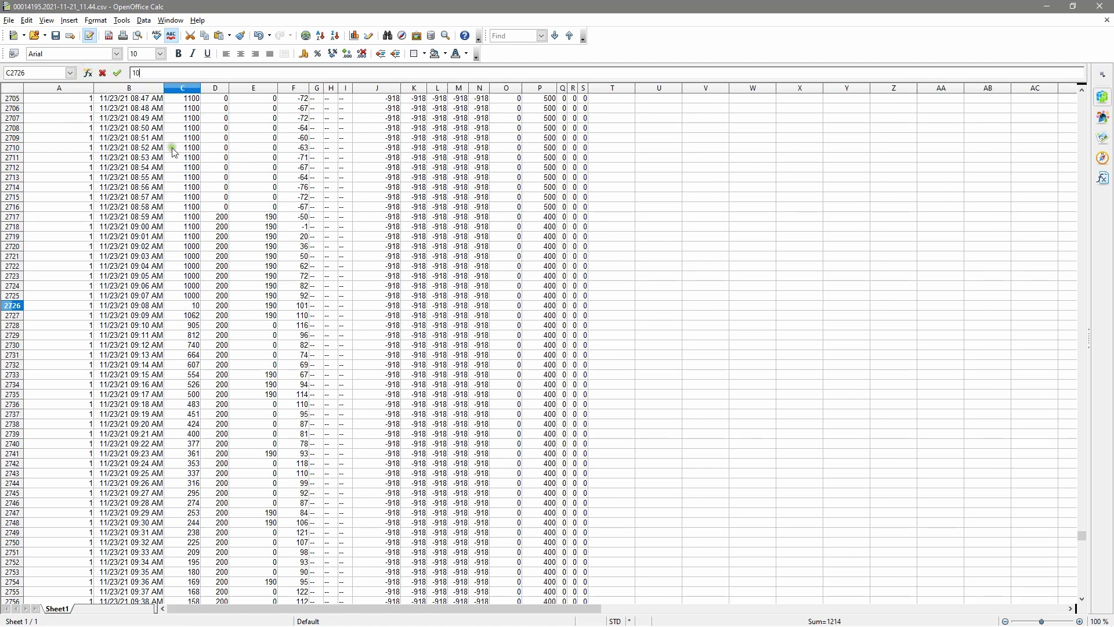
{"action": "type", "text": "1000"}
{"action": "key", "text": "Return"}
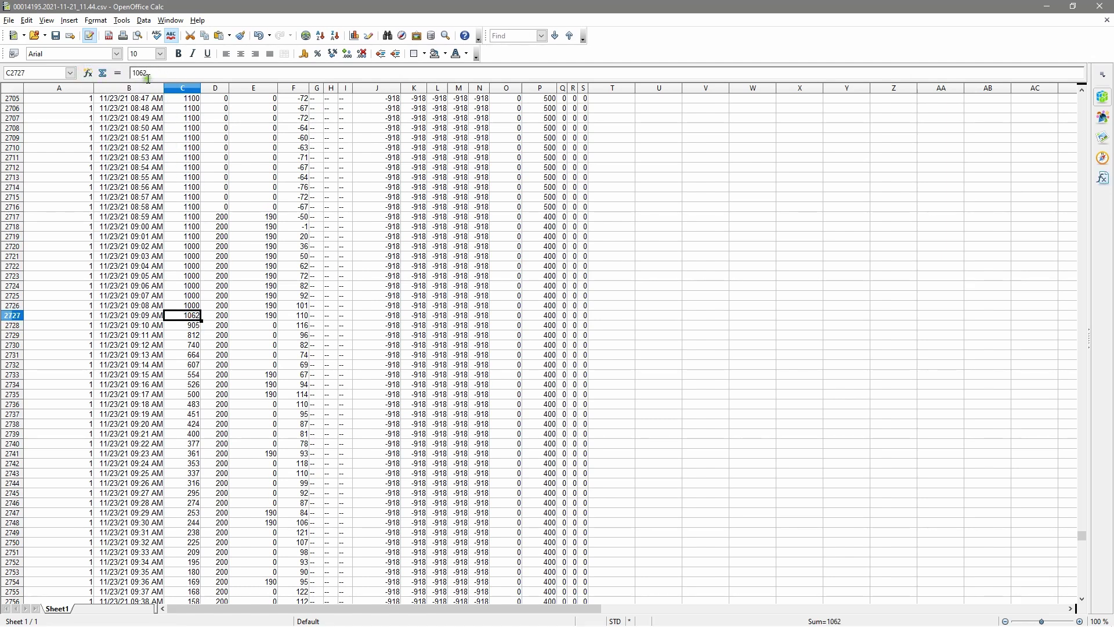
{"action": "type", "text": "1000"}
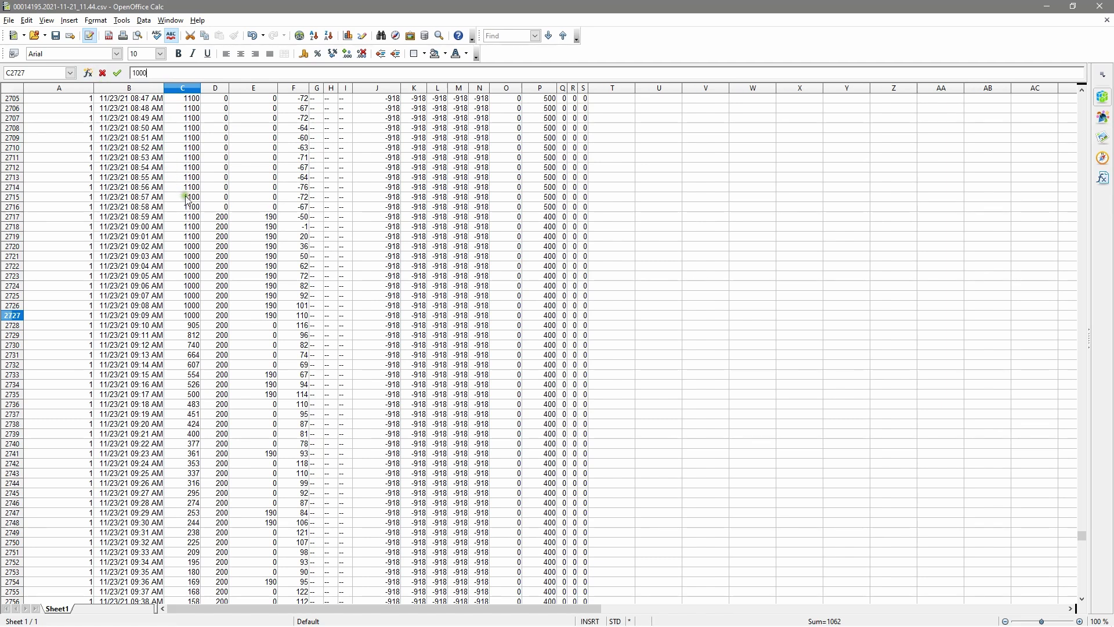
Find the pressure spike in C2023 and C2024 further up the log and set both readings to 1000
{"action": "scroll", "coordinate": [232, 290], "scroll_direction": "up", "scroll_amount": 20}
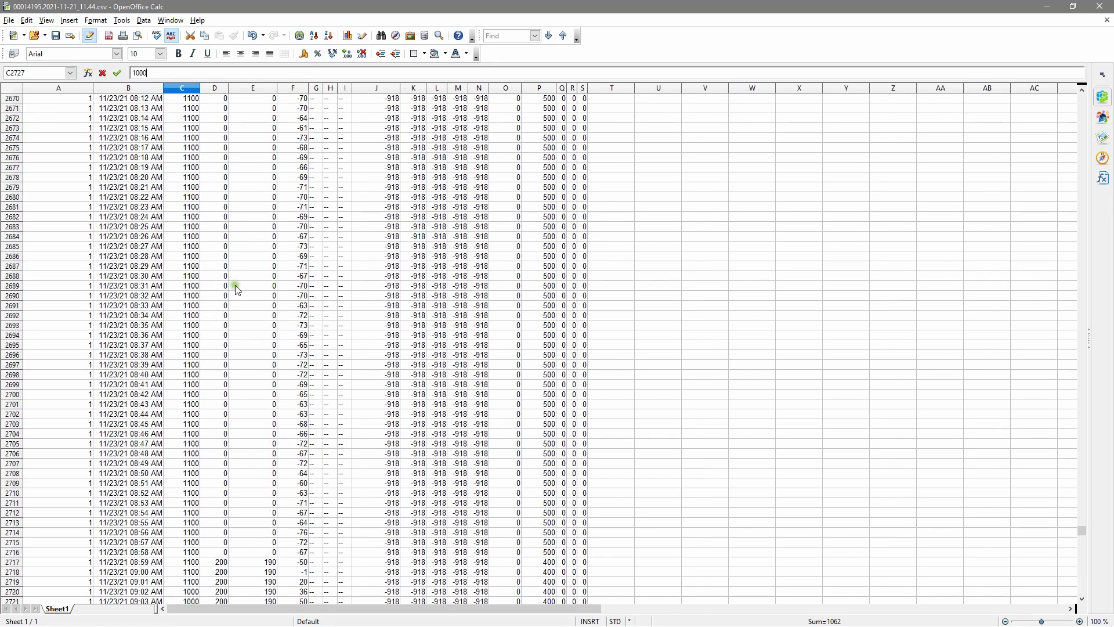
{"action": "scroll", "coordinate": [242, 281], "scroll_direction": "up", "scroll_amount": 20}
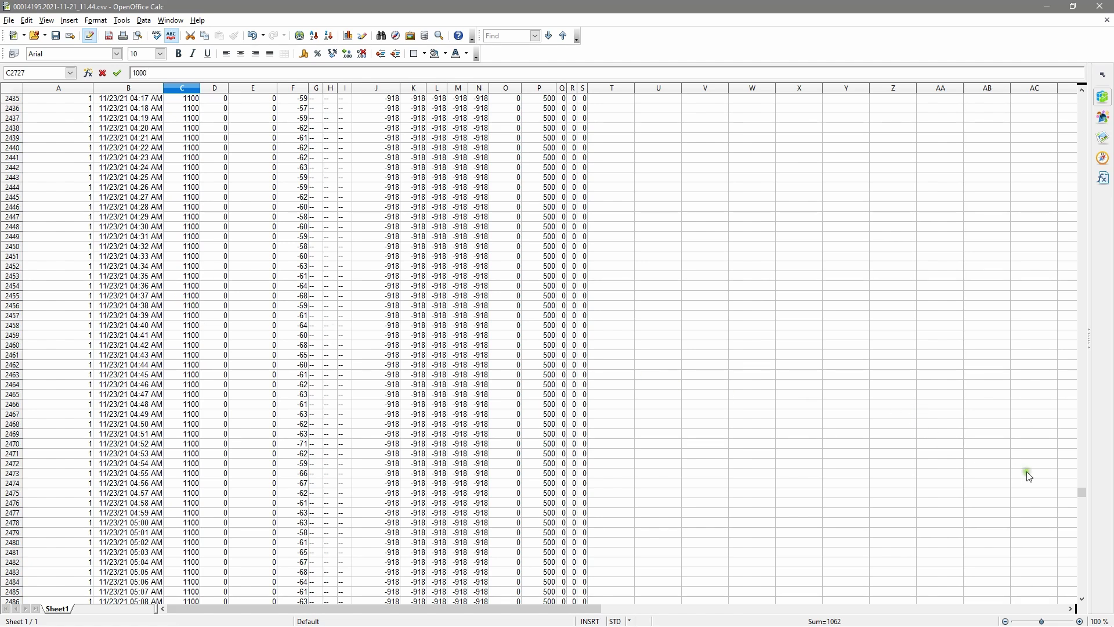
{"action": "left_click_drag", "start_coordinate": [1081, 489], "coordinate": [1094, 443]}
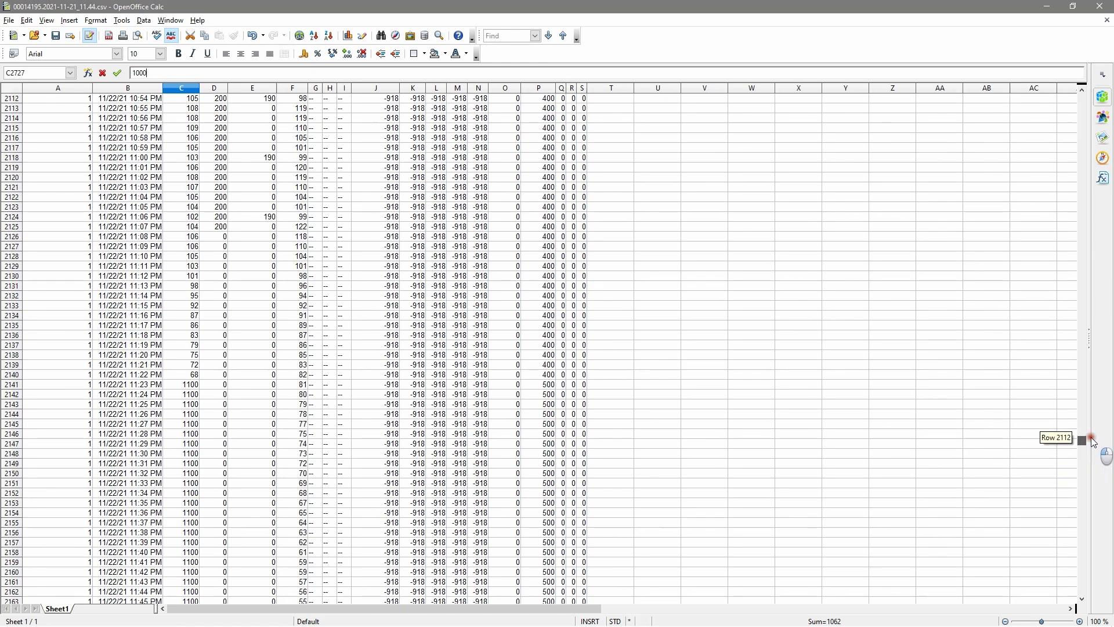
{"action": "left_click_drag", "start_coordinate": [1093, 443], "coordinate": [1092, 420]}
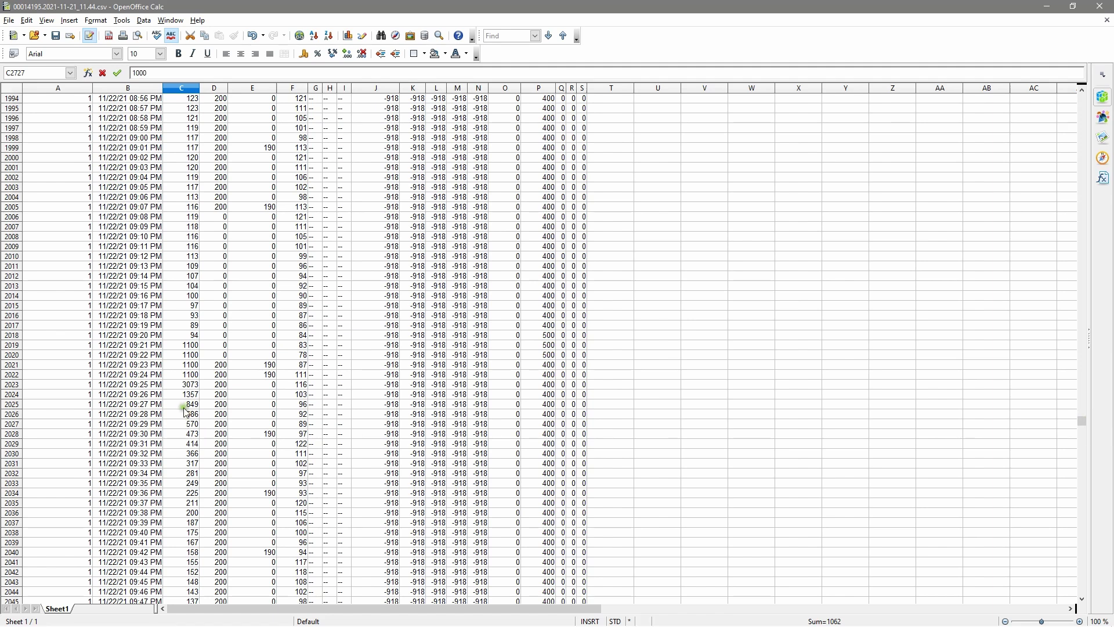
{"action": "left_click", "coordinate": [192, 386]}
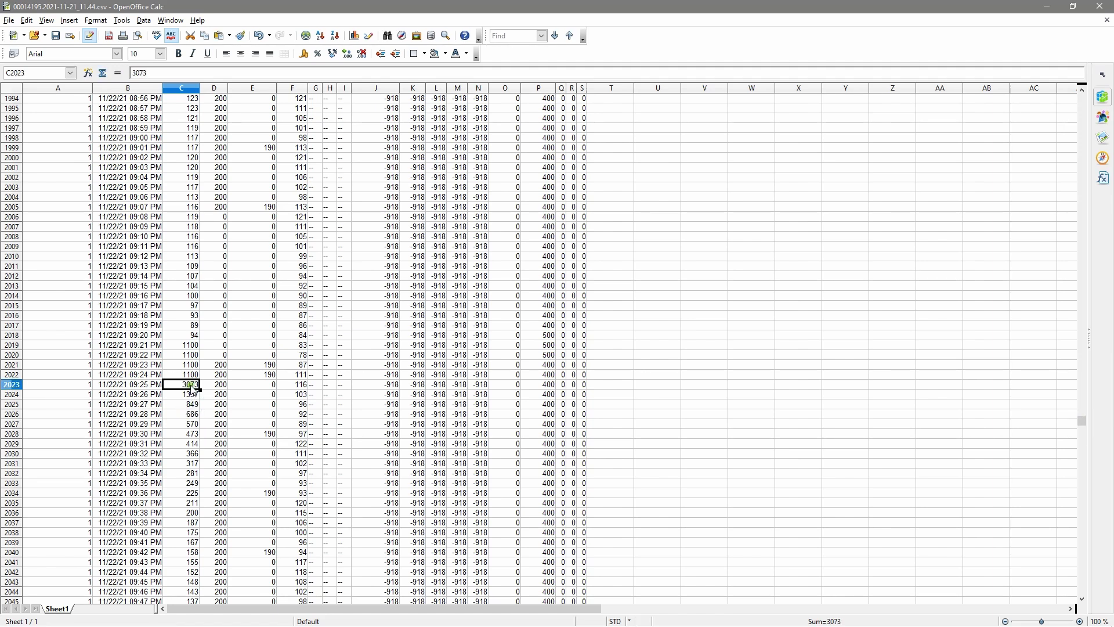
{"action": "type", "text": "1000"}
{"action": "key", "text": "Return"}
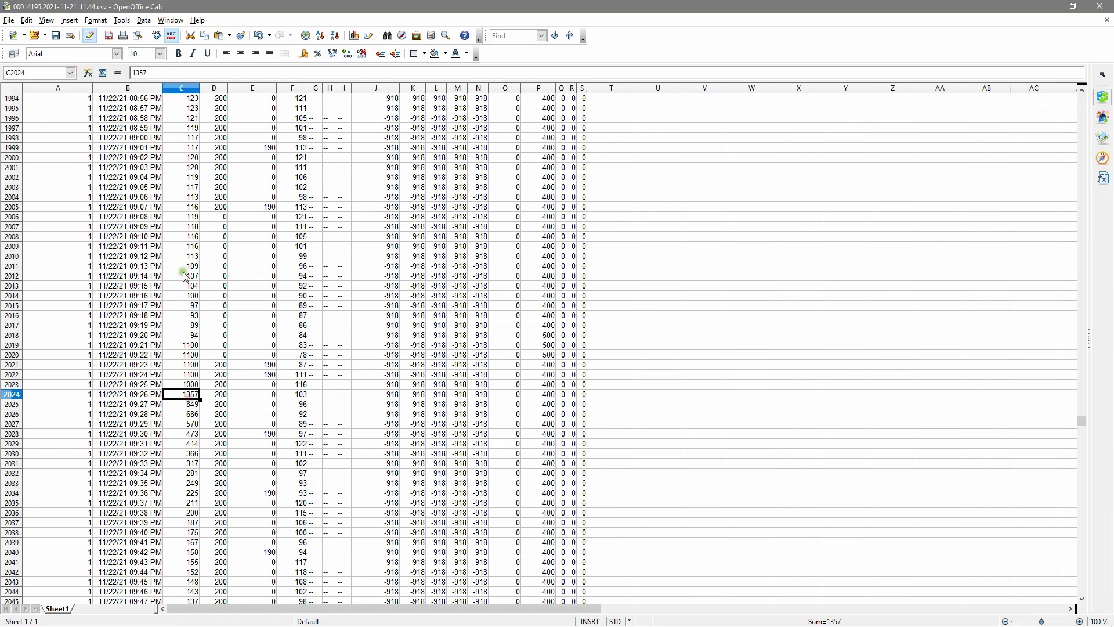
{"action": "type", "text": "1"}
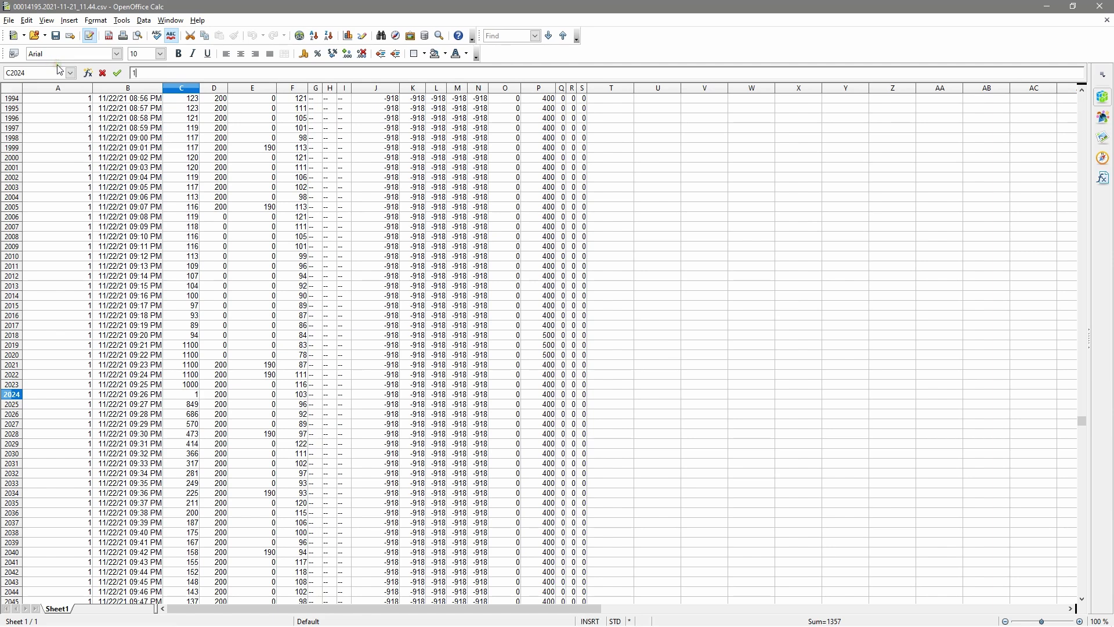
{"action": "type", "text": "000"}
Find the pressure spike in C1844 and C1845 and set both readings to 1000
{"action": "left_click_drag", "start_coordinate": [1083, 422], "coordinate": [1090, 401]}
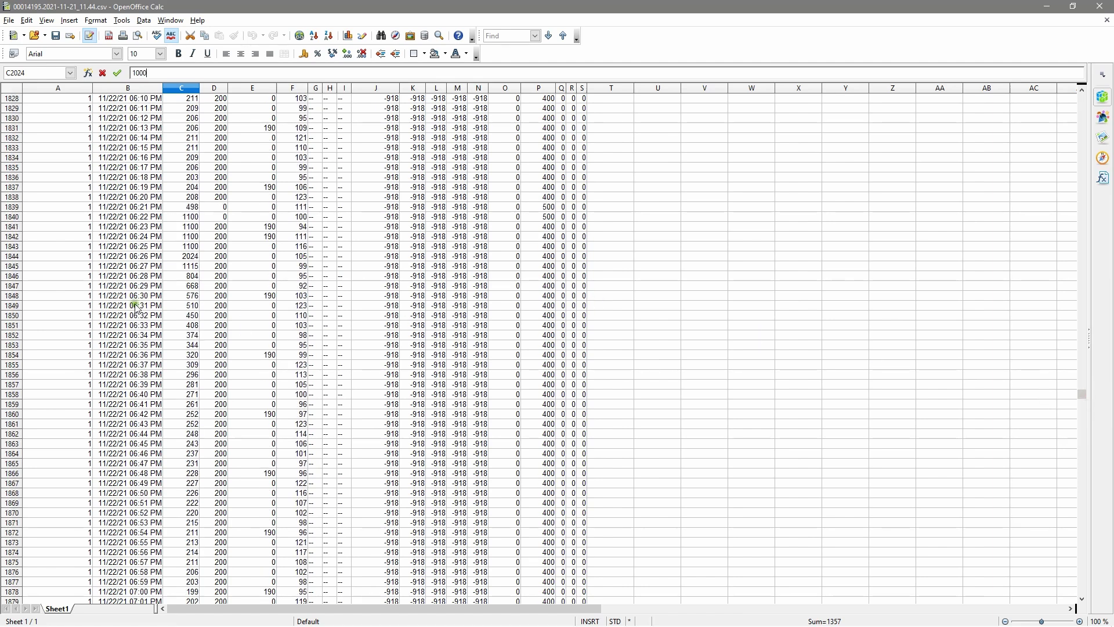
{"action": "left_click", "coordinate": [191, 257]}
{"action": "type", "text": "1000"}
{"action": "key", "text": "Return"}
{"action": "type", "text": "100"}
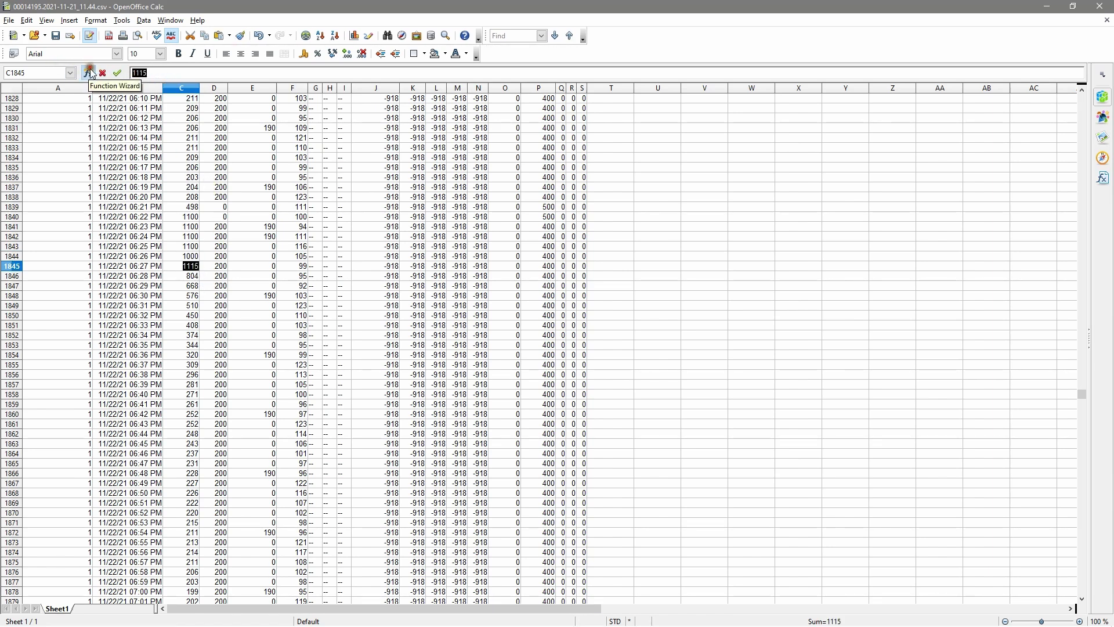
{"action": "type", "text": "0"}
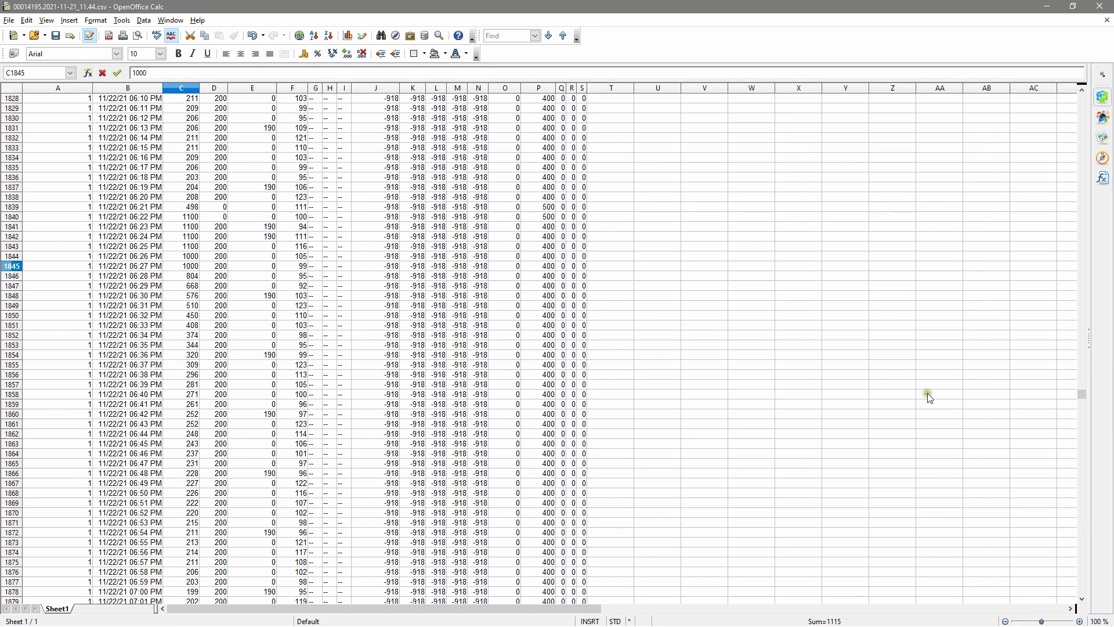
{"action": "left_click_drag", "start_coordinate": [1091, 395], "coordinate": [1077, 94]}
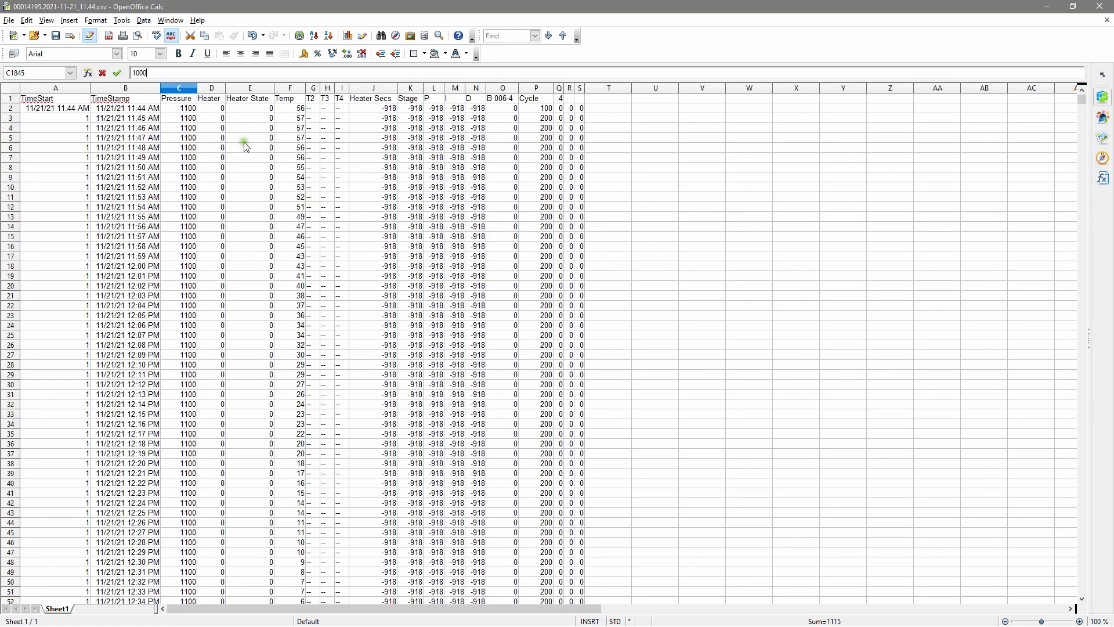
{"action": "left_click", "coordinate": [182, 90]}
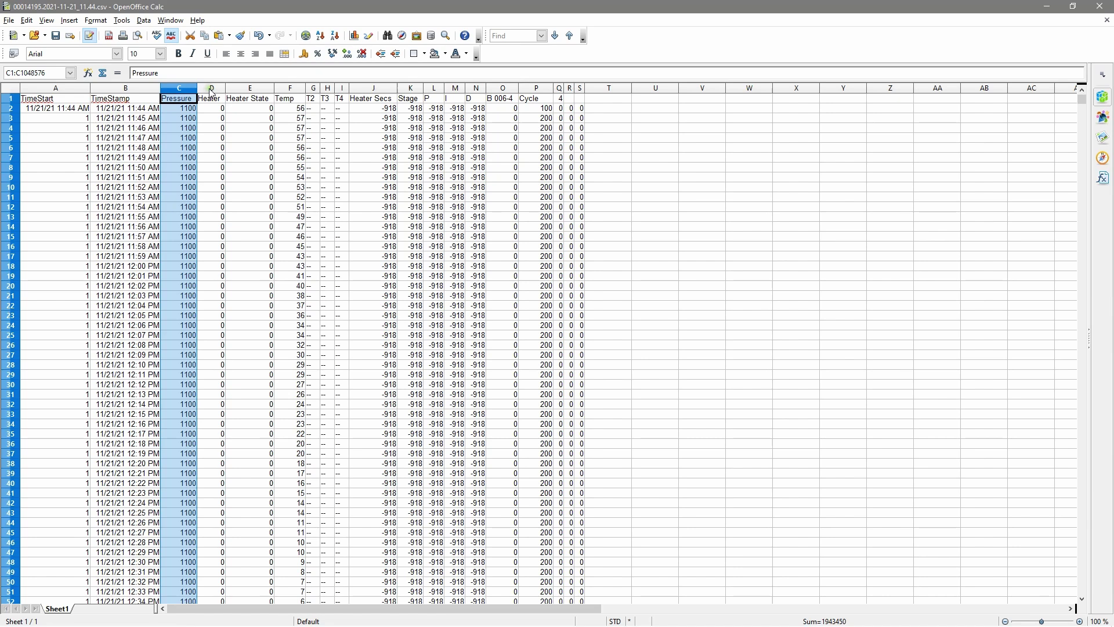
{"action": "left_click", "coordinate": [212, 88], "text": "ctrl"}
{"action": "left_click", "coordinate": [245, 89], "text": "ctrl"}
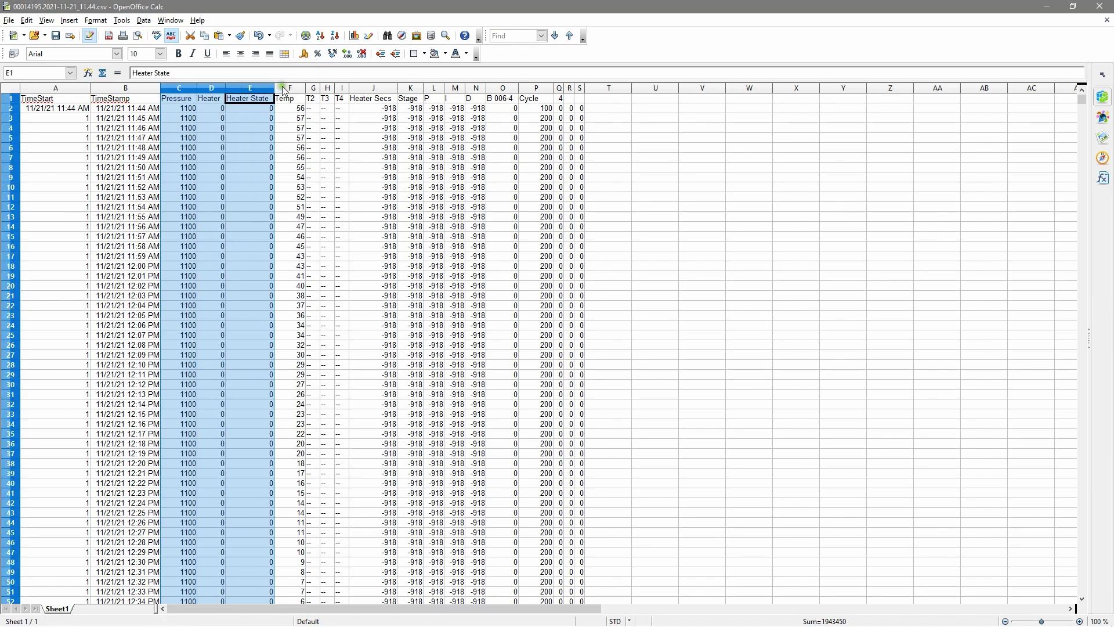
{"action": "left_click", "coordinate": [292, 88], "text": "ctrl"}
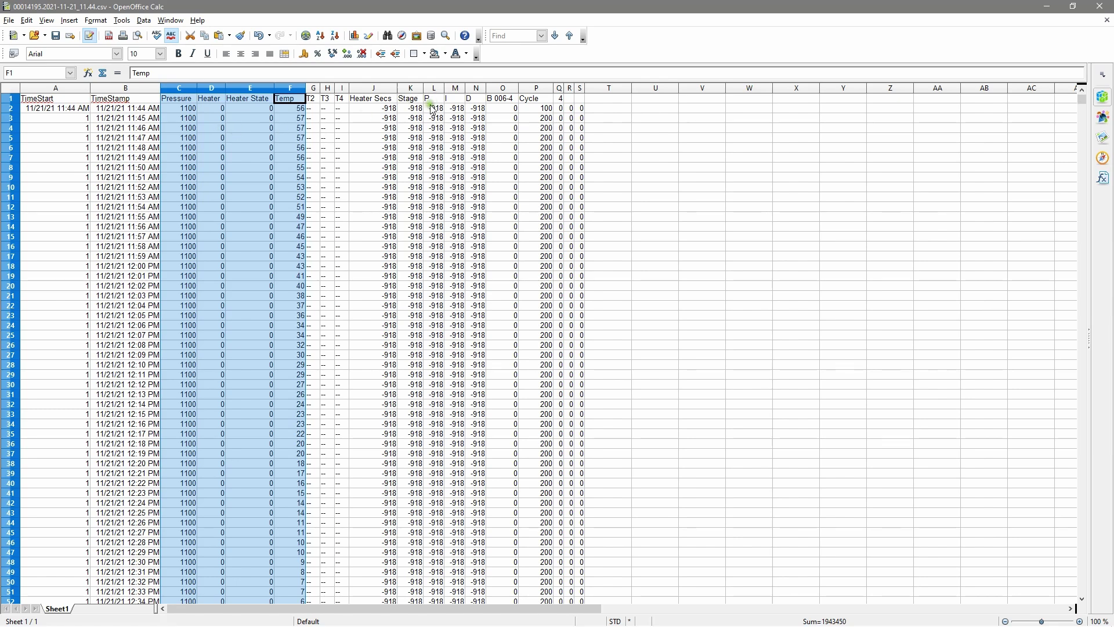
{"action": "left_click", "coordinate": [536, 88], "text": "ctrl"}
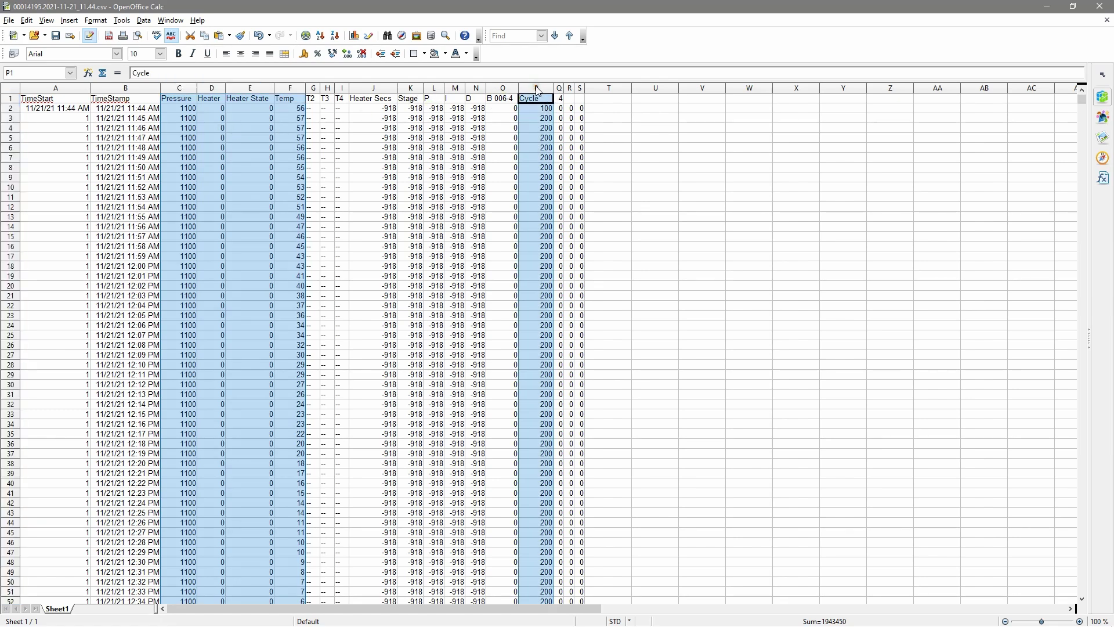
{"action": "left_click", "coordinate": [71, 21]}
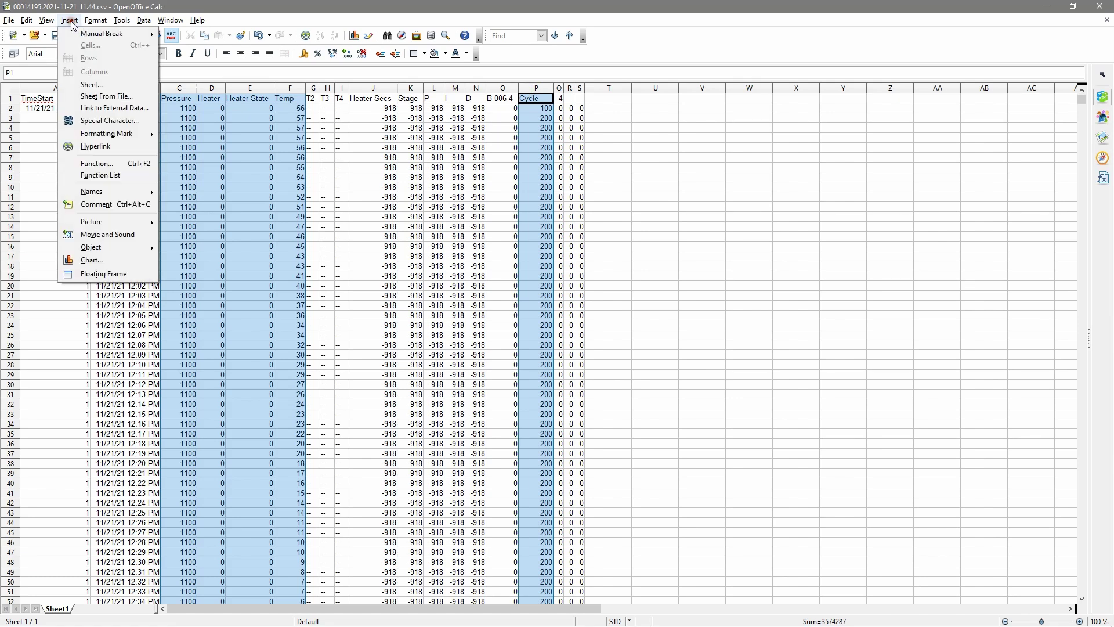
{"action": "left_click", "coordinate": [88, 261]}
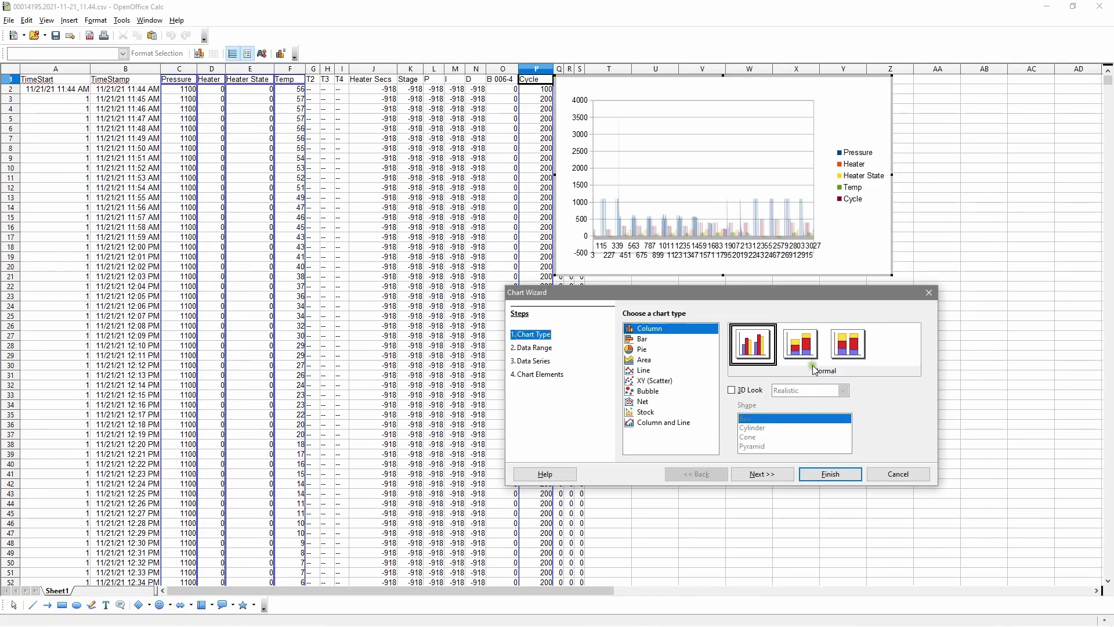
{"action": "left_click", "coordinate": [644, 370]}
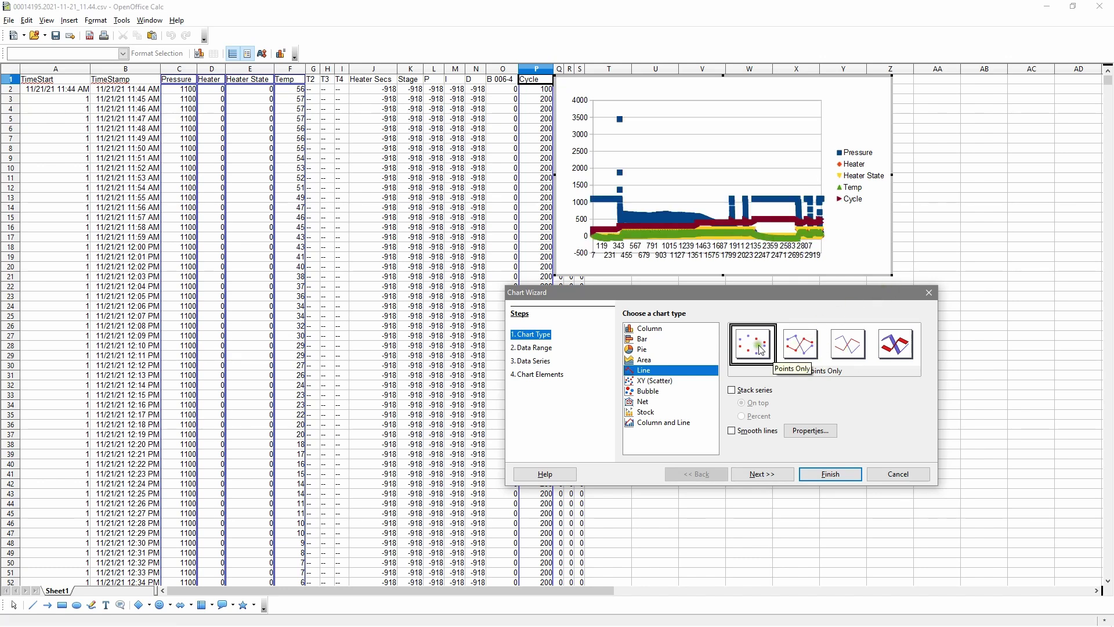
{"action": "left_click", "coordinate": [839, 350]}
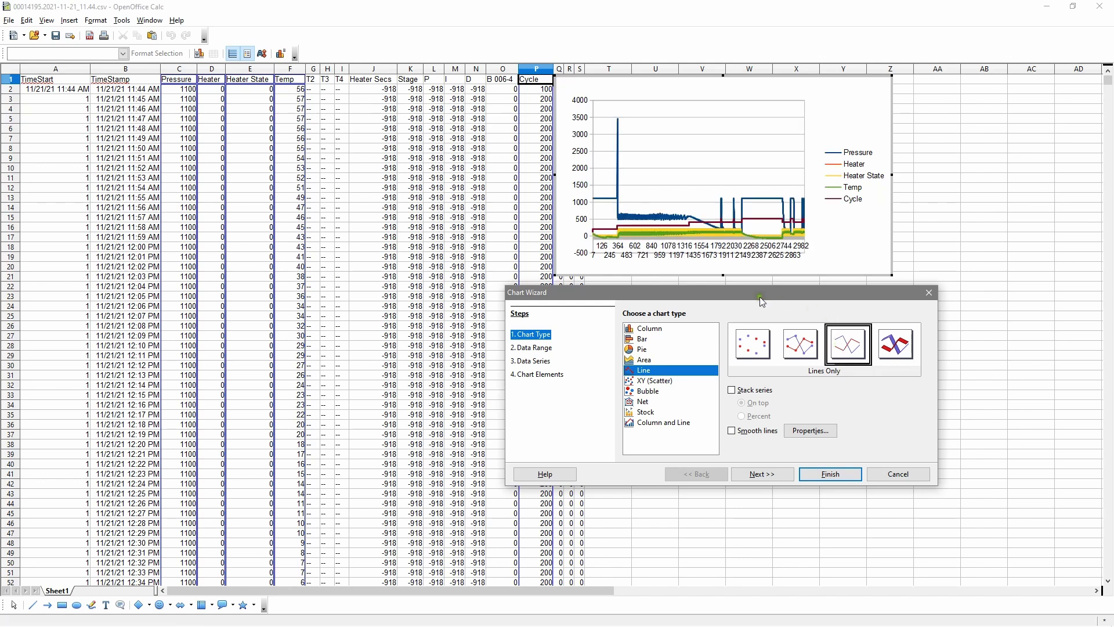
{"action": "left_click_drag", "start_coordinate": [750, 291], "coordinate": [517, 313]}
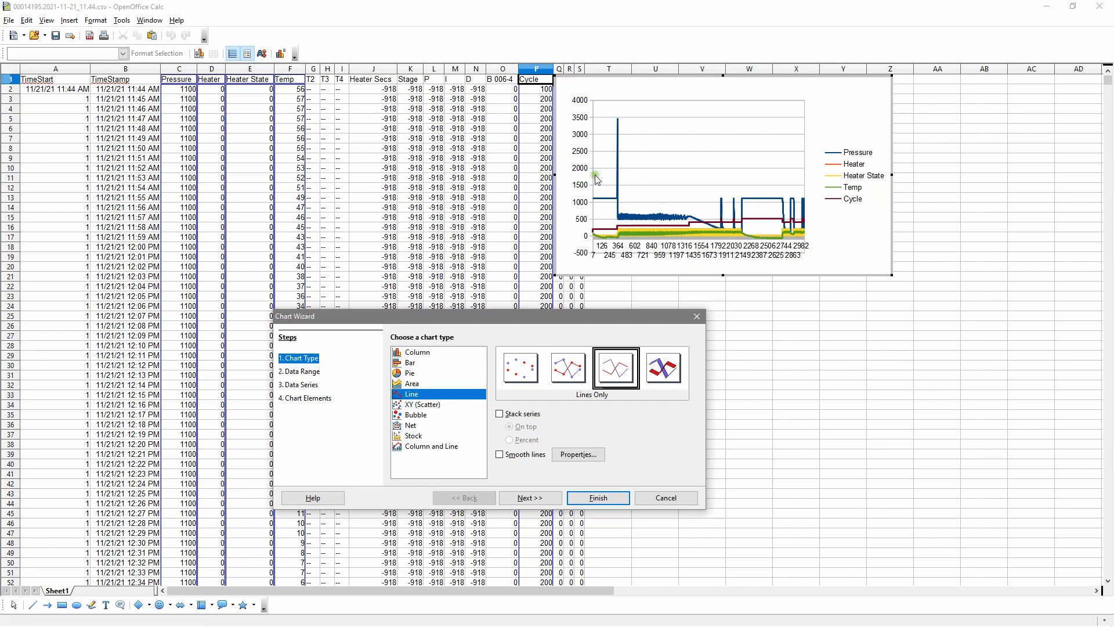
{"action": "left_click", "coordinate": [651, 499]}
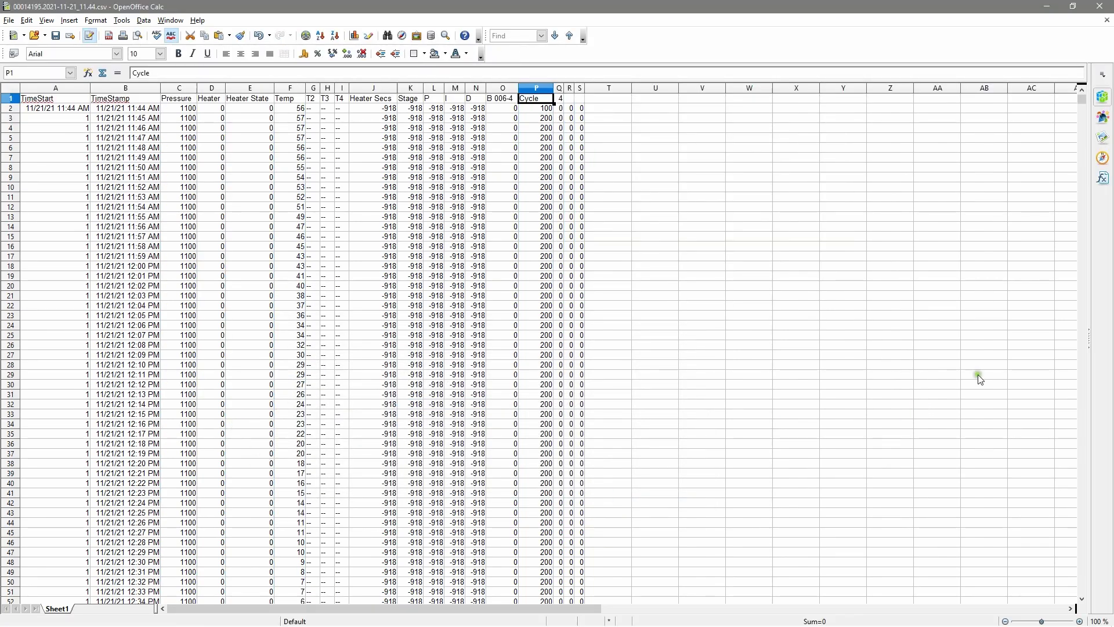
Find the pressure spike in C355, near the start of the 300 cycle, and set the reading to 1000
{"action": "left_click_drag", "start_coordinate": [1084, 99], "coordinate": [1080, 153]}
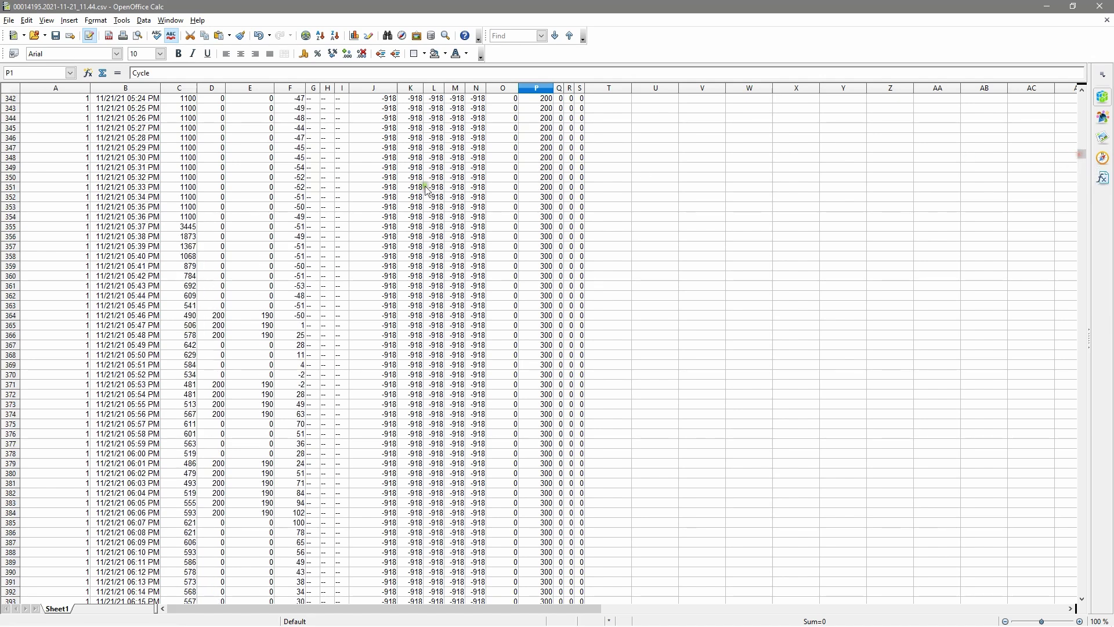
{"action": "left_click", "coordinate": [195, 227]}
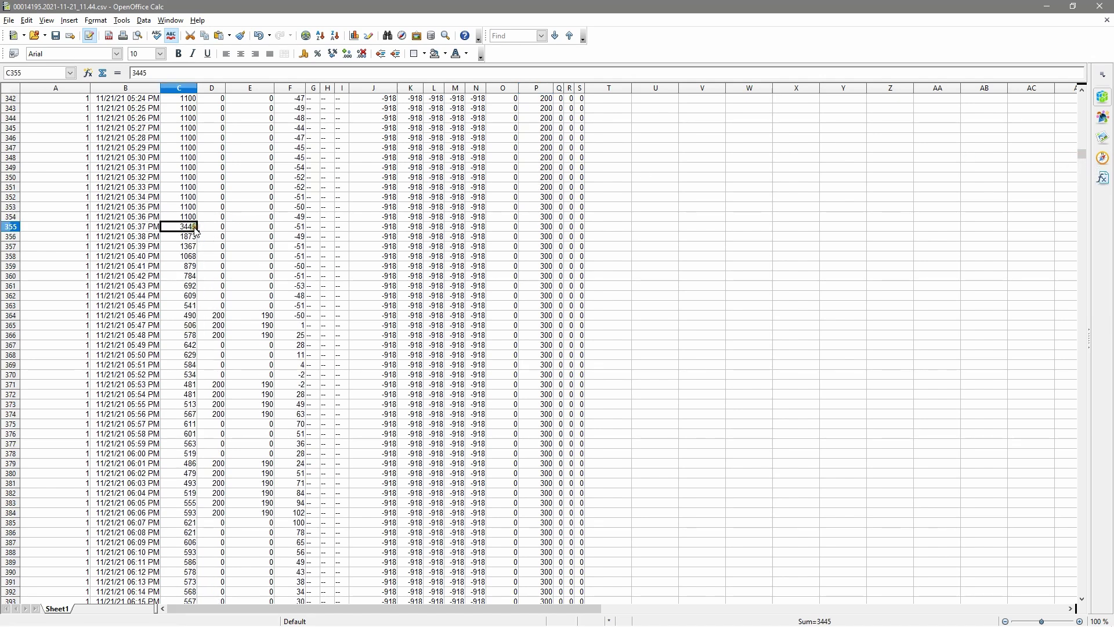
{"action": "left_click_drag", "start_coordinate": [146, 73], "coordinate": [122, 80]}
{"action": "type", "text": "1000"}
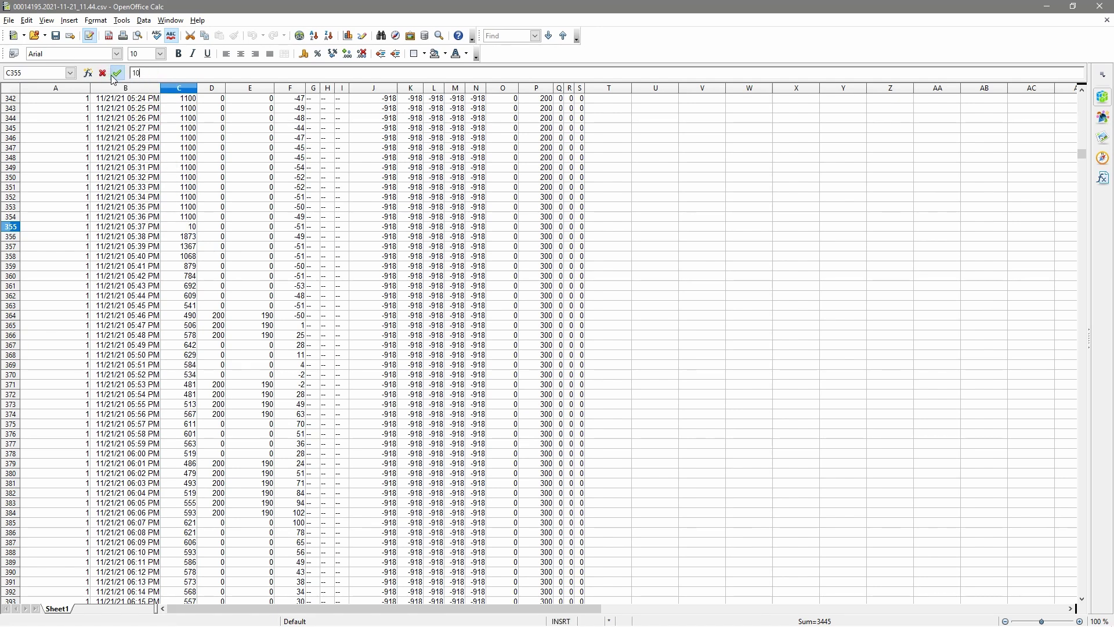
{"action": "left_click", "coordinate": [184, 238]}
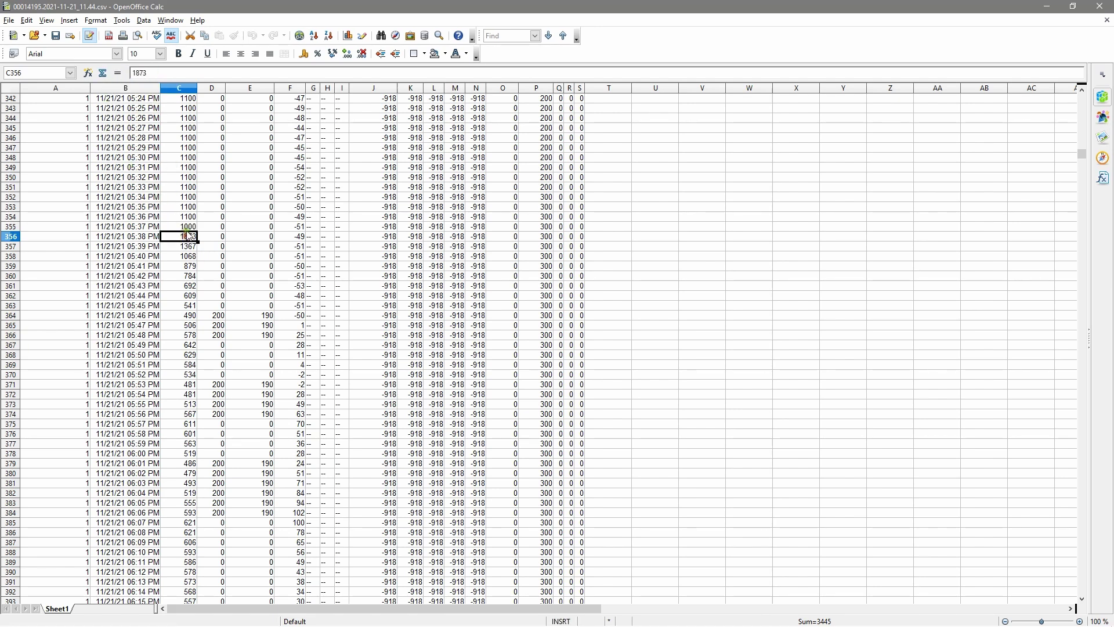
Set the remaining high pressure readings in C356, C357 and C358 to 1000
{"action": "left_click_drag", "start_coordinate": [170, 74], "coordinate": [72, 72]}
{"action": "type", "text": "1000"}
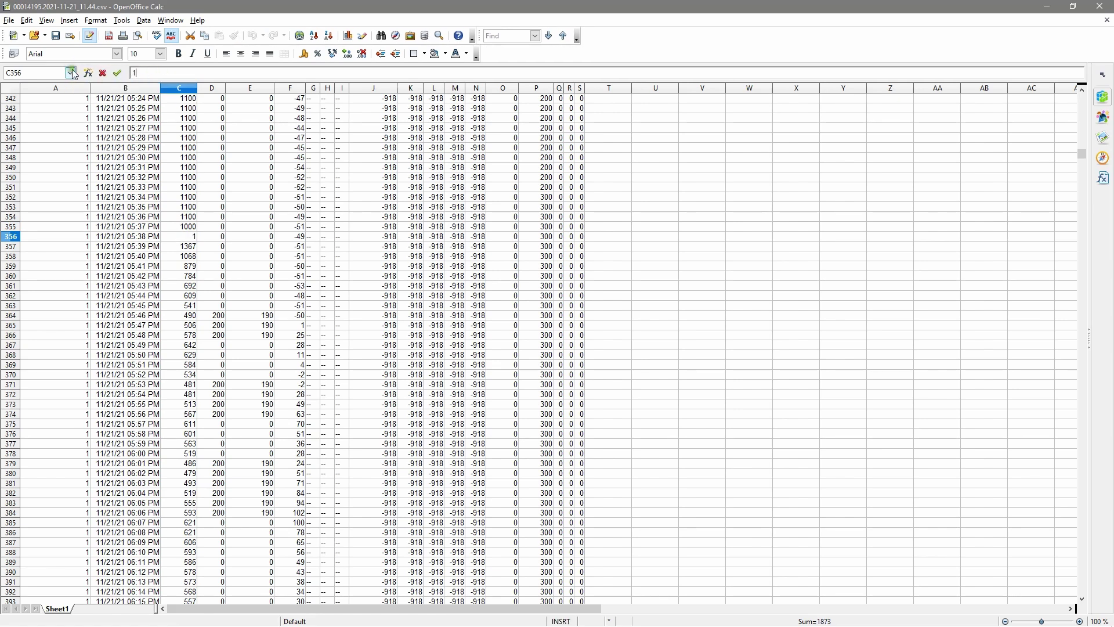
{"action": "left_click", "coordinate": [187, 251]}
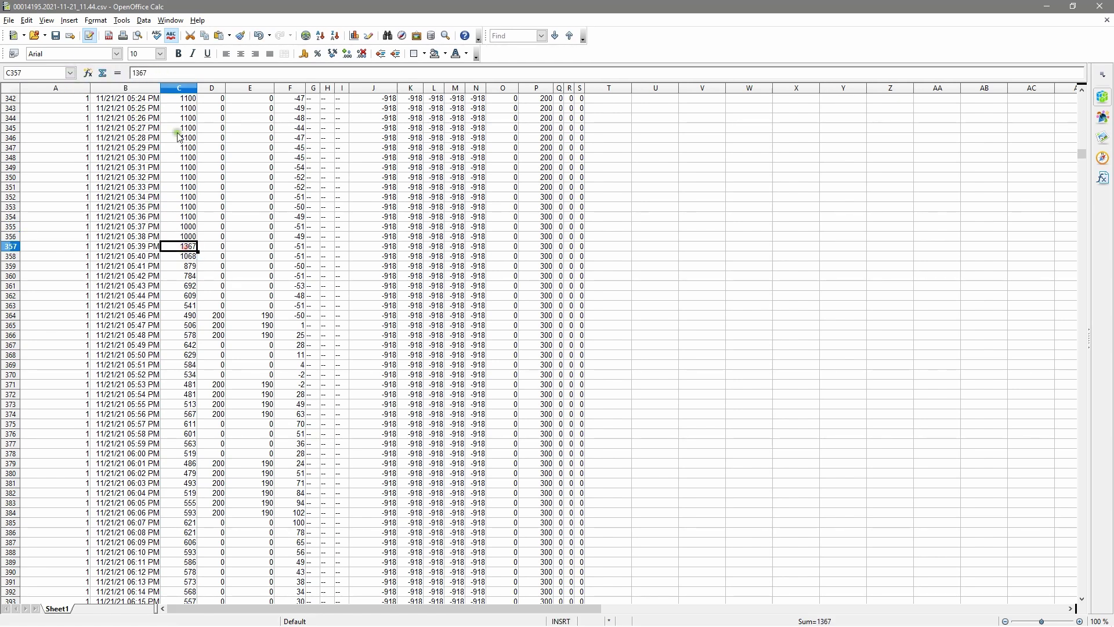
{"action": "left_click_drag", "start_coordinate": [152, 73], "coordinate": [96, 73]}
{"action": "type", "text": "1000"}
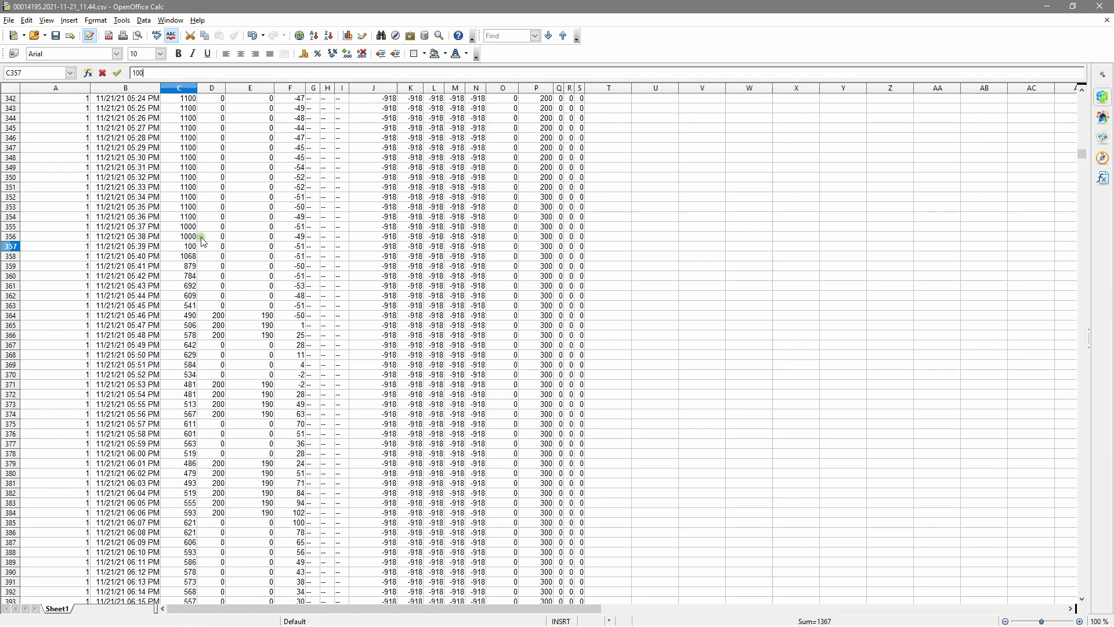
{"action": "left_click", "coordinate": [190, 256]}
{"action": "left_click_drag", "start_coordinate": [167, 72], "coordinate": [96, 73]}
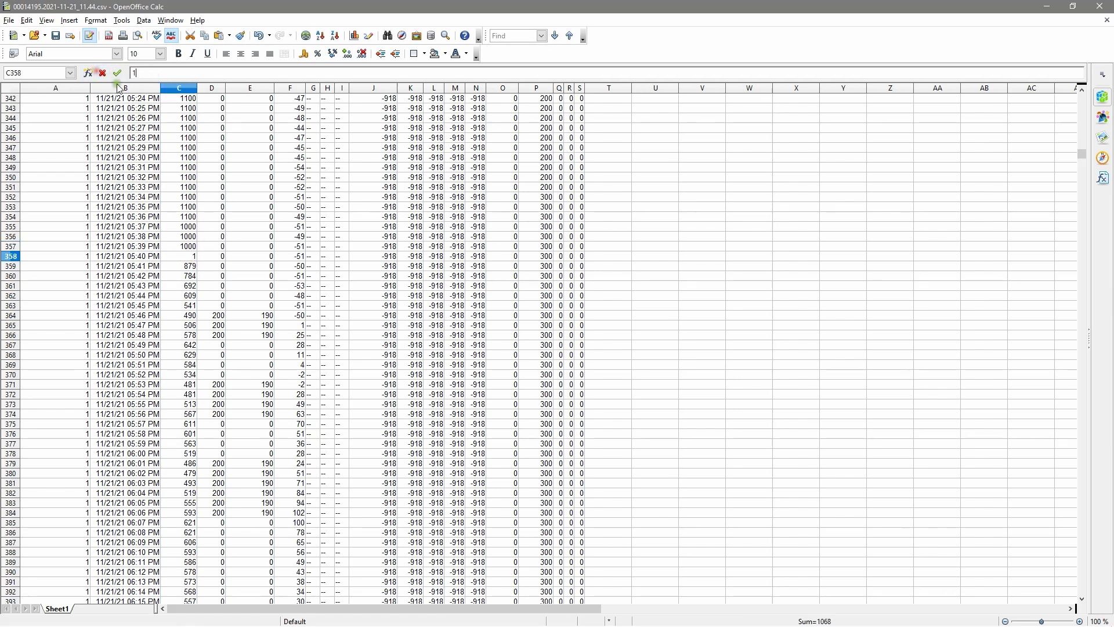
{"action": "type", "text": "1000"}
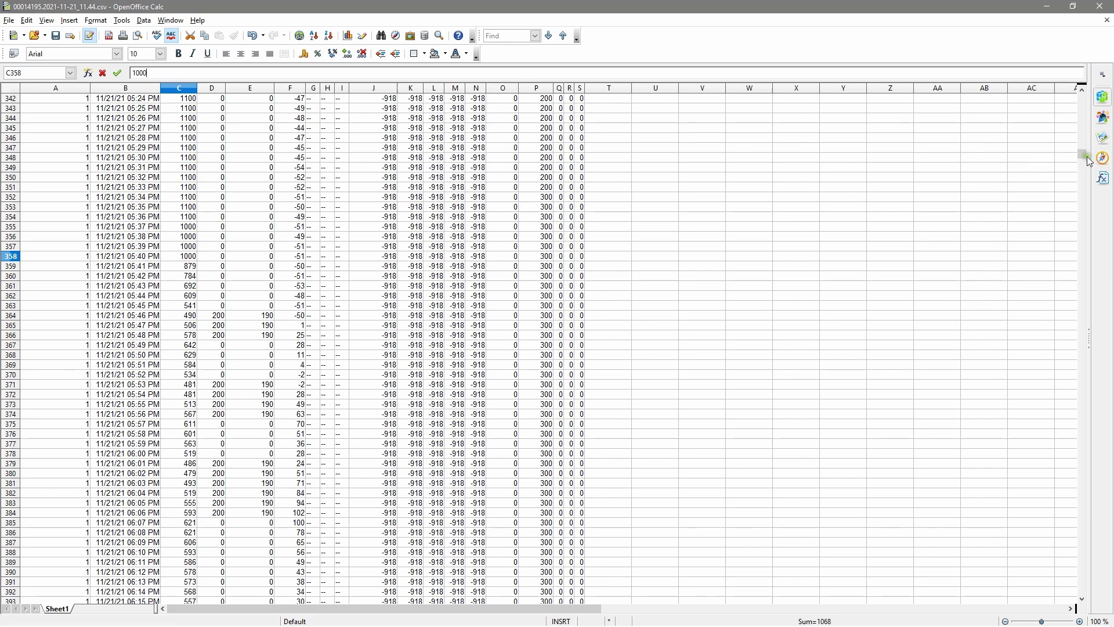
{"action": "left_click_drag", "start_coordinate": [1083, 153], "coordinate": [1078, 97]}
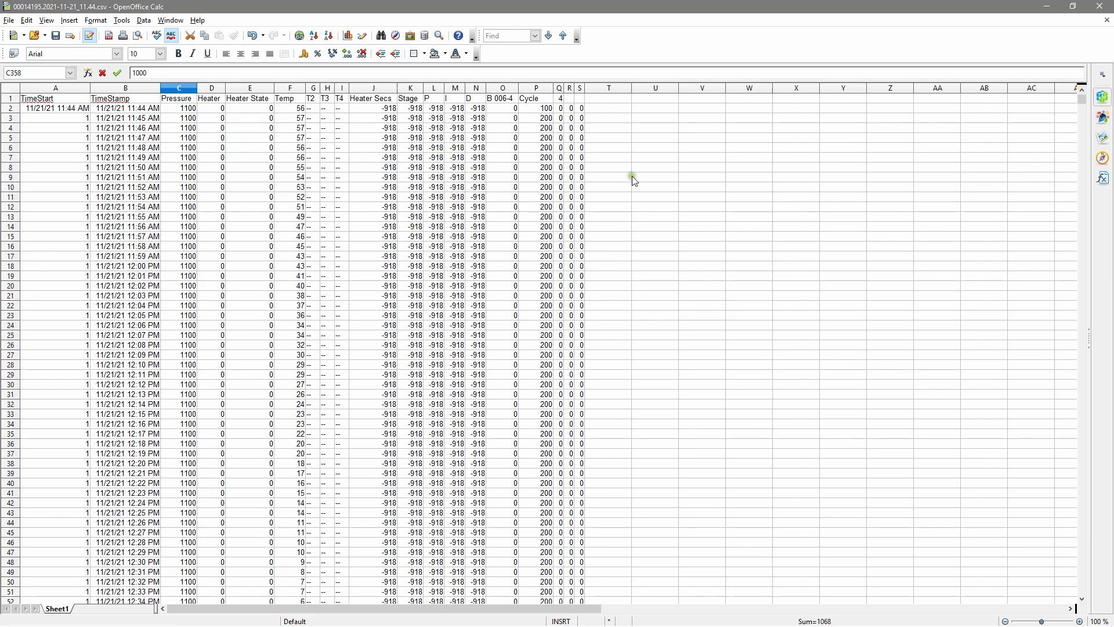
{"action": "left_click", "coordinate": [615, 206]}
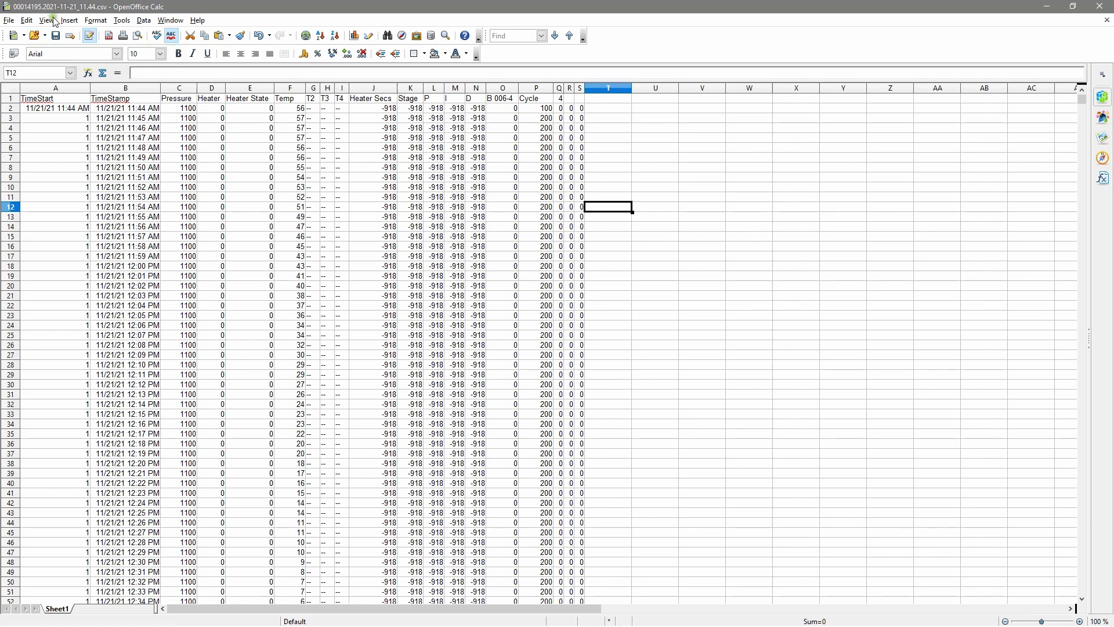
Insert a lines-only line chart from the Pressure, Heater, Heater State, Temp and Cycle columns
{"action": "left_click", "coordinate": [182, 93]}
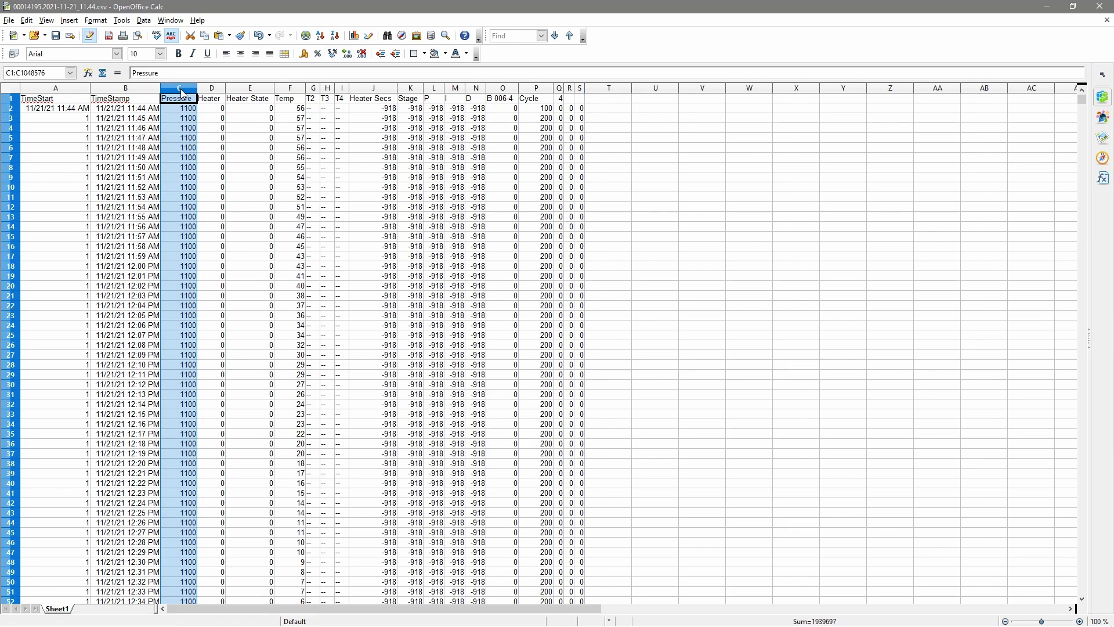
{"action": "left_click_drag", "start_coordinate": [186, 93], "coordinate": [296, 93]}
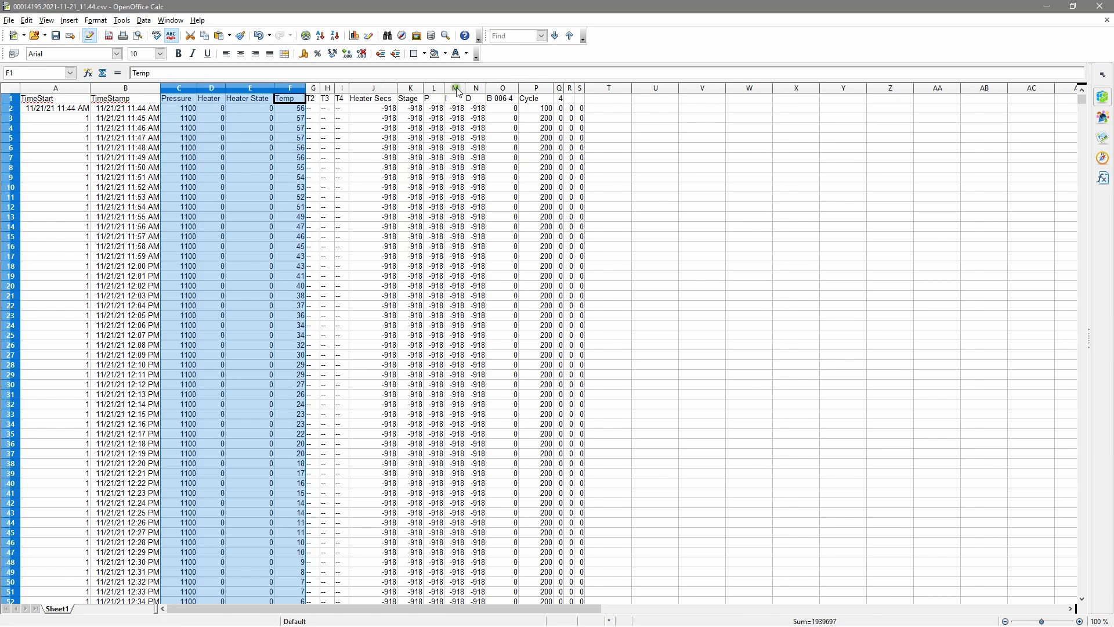
{"action": "left_click", "coordinate": [528, 88], "text": "ctrl"}
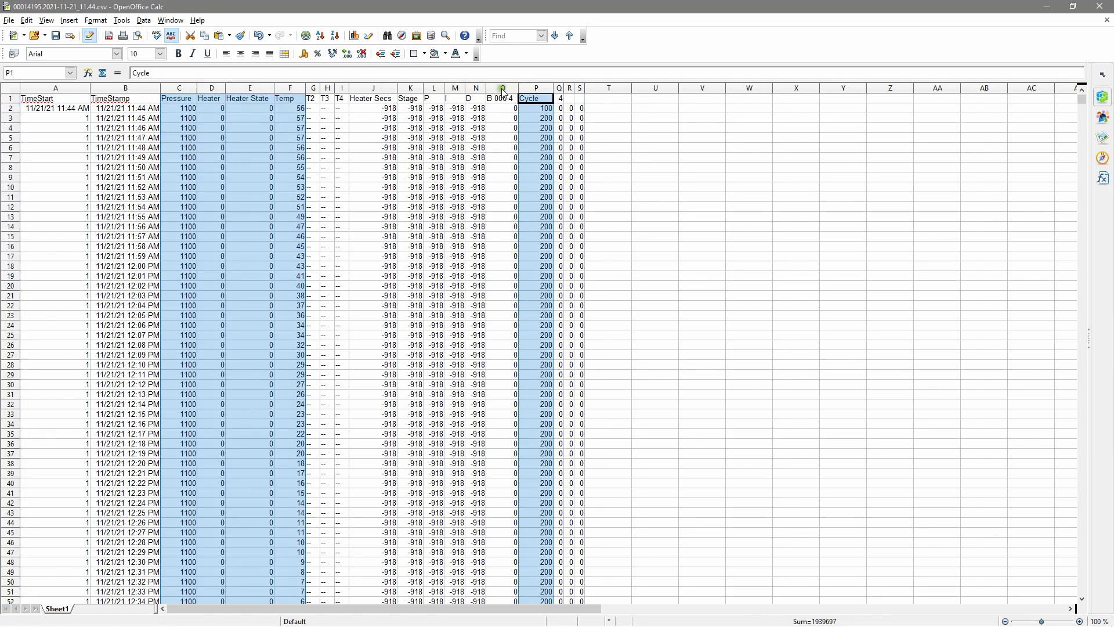
{"action": "left_click", "coordinate": [69, 20]}
{"action": "key", "text": "Escape"}
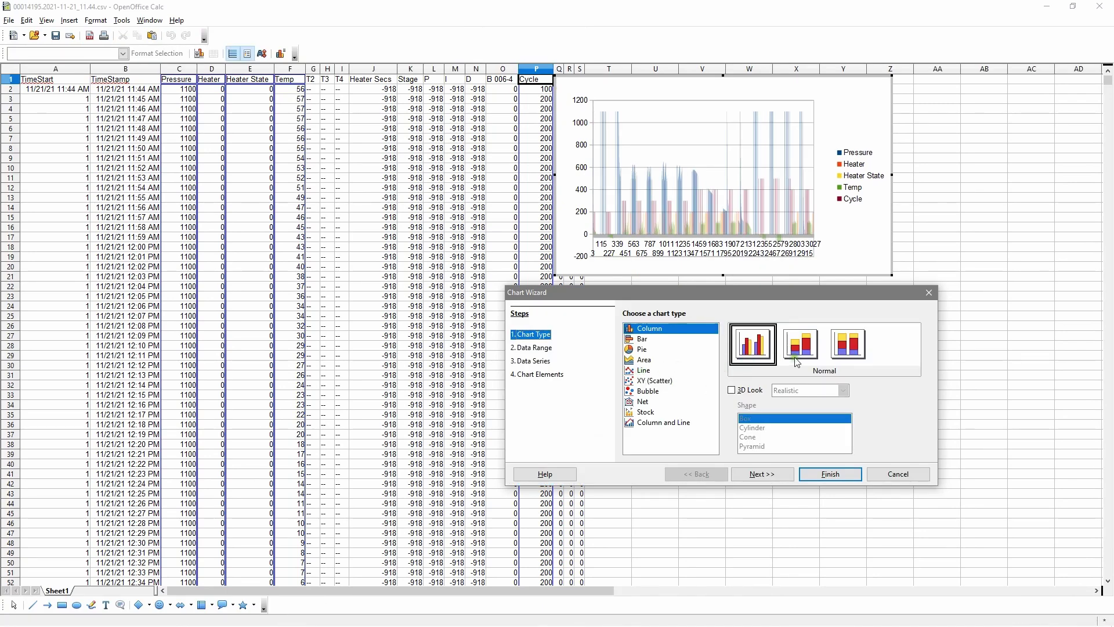
{"action": "left_click", "coordinate": [850, 357]}
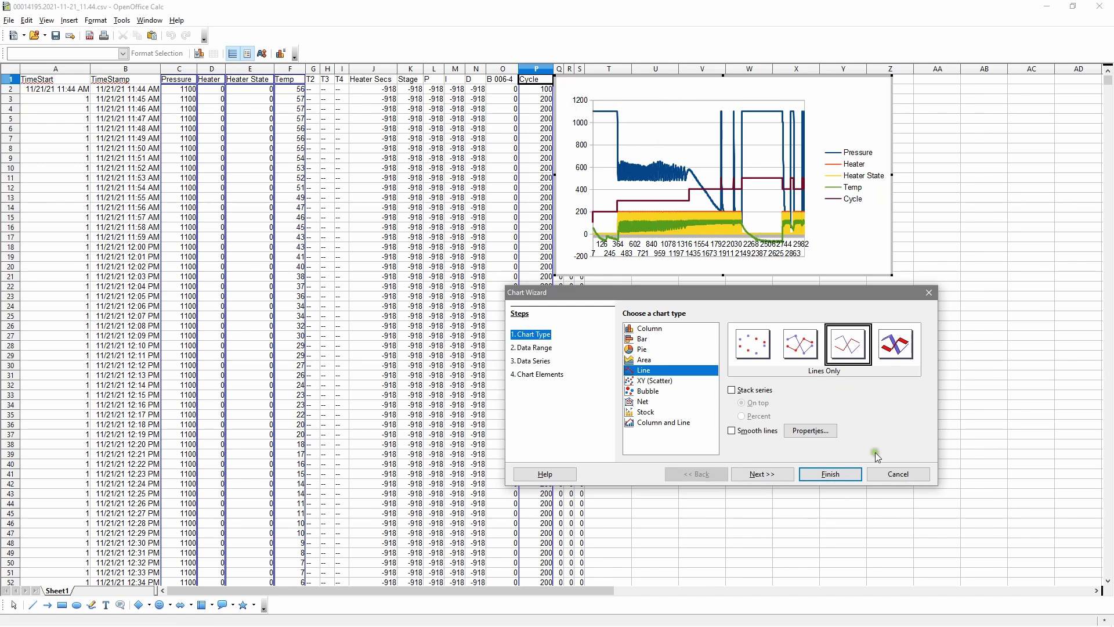
{"action": "left_click", "coordinate": [839, 472]}
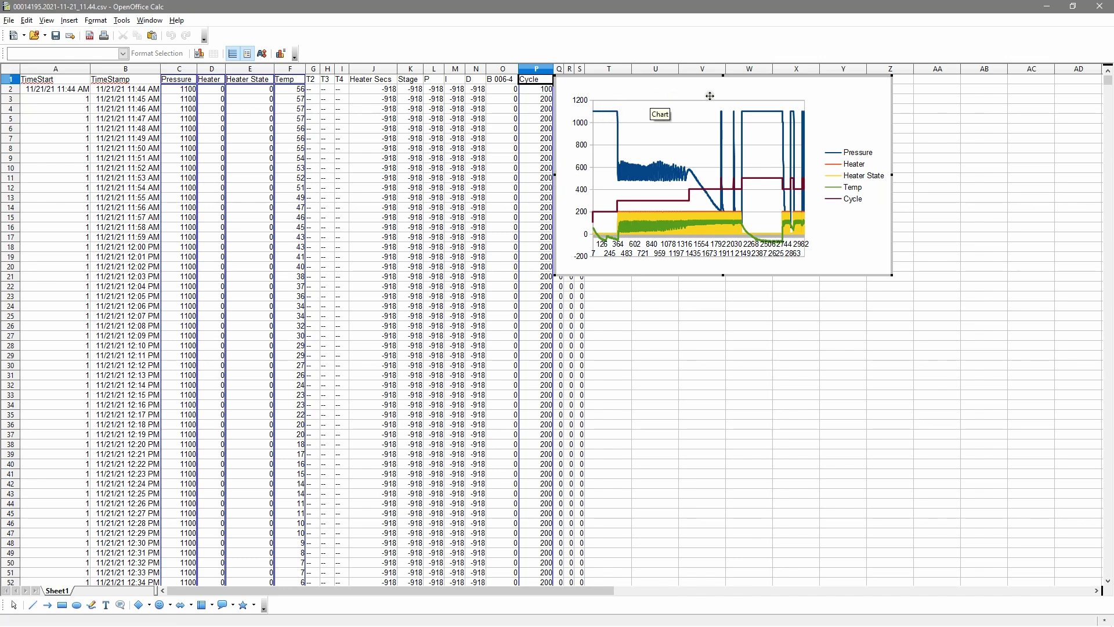
Enlarge the chart in width and height until it fills the visible sheet area from column A to column AD
{"action": "left_click", "coordinate": [779, 88]}
{"action": "left_click", "coordinate": [656, 94]}
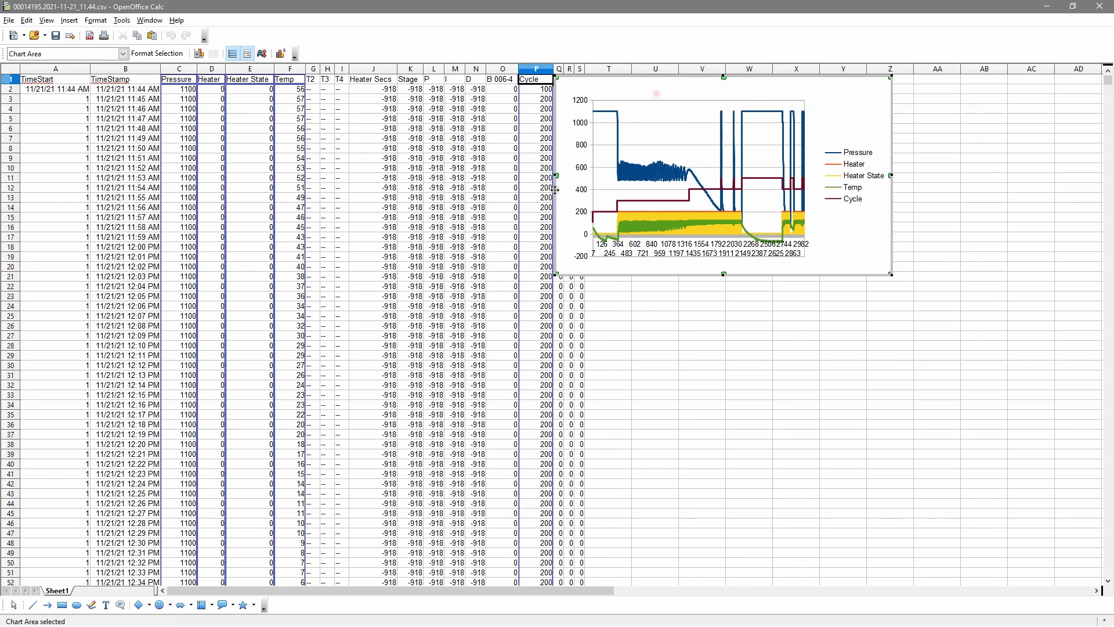
{"action": "left_click_drag", "start_coordinate": [555, 176], "coordinate": [6, 184]}
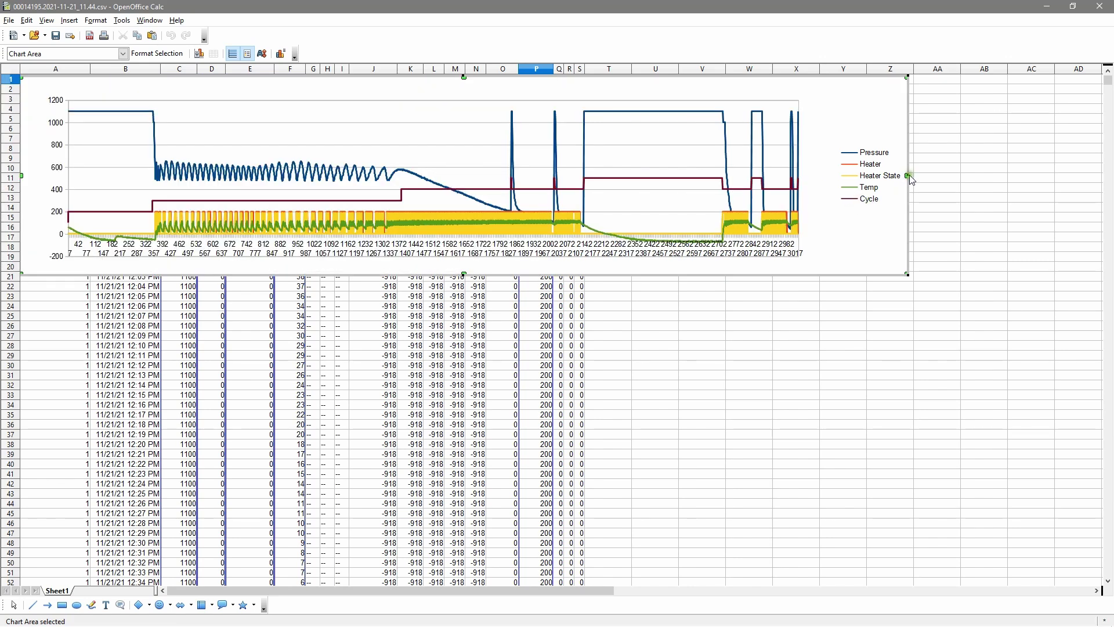
{"action": "left_click_drag", "start_coordinate": [908, 175], "coordinate": [1102, 177]}
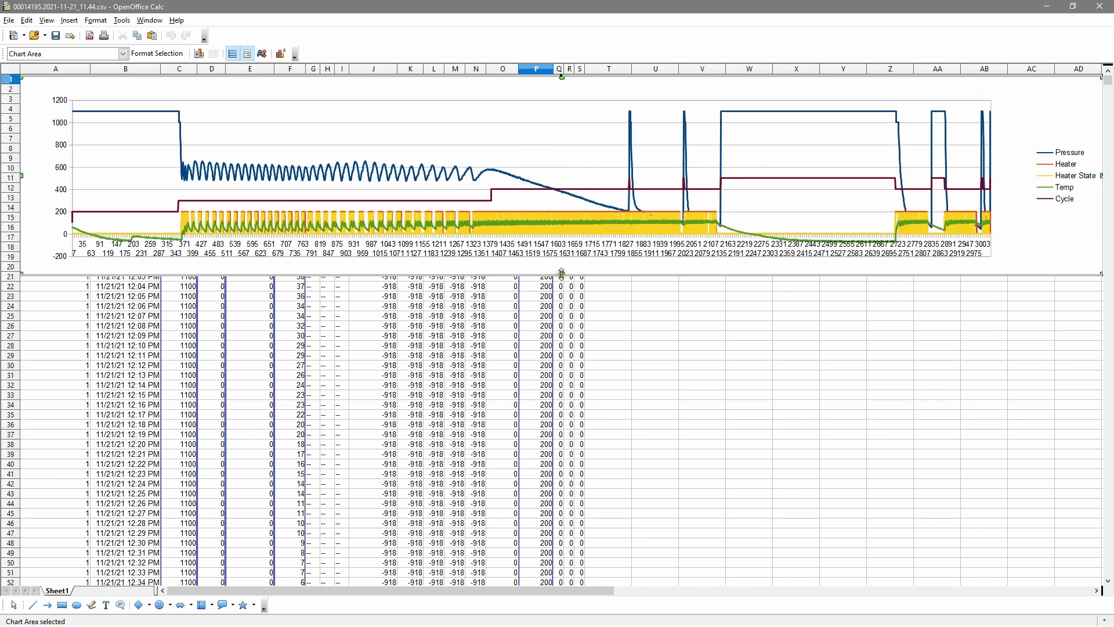
{"action": "mouse_move", "coordinate": [560, 275]}
{"action": "left_mouse_down"}
{"action": "mouse_move", "coordinate": [572, 280]}
{"action": "mouse_move", "coordinate": [587, 514]}
{"action": "mouse_move", "coordinate": [585, 345]}
{"action": "mouse_move", "coordinate": [572, 274]}
{"action": "mouse_move", "coordinate": [562, 275]}
{"action": "left_mouse_up"}
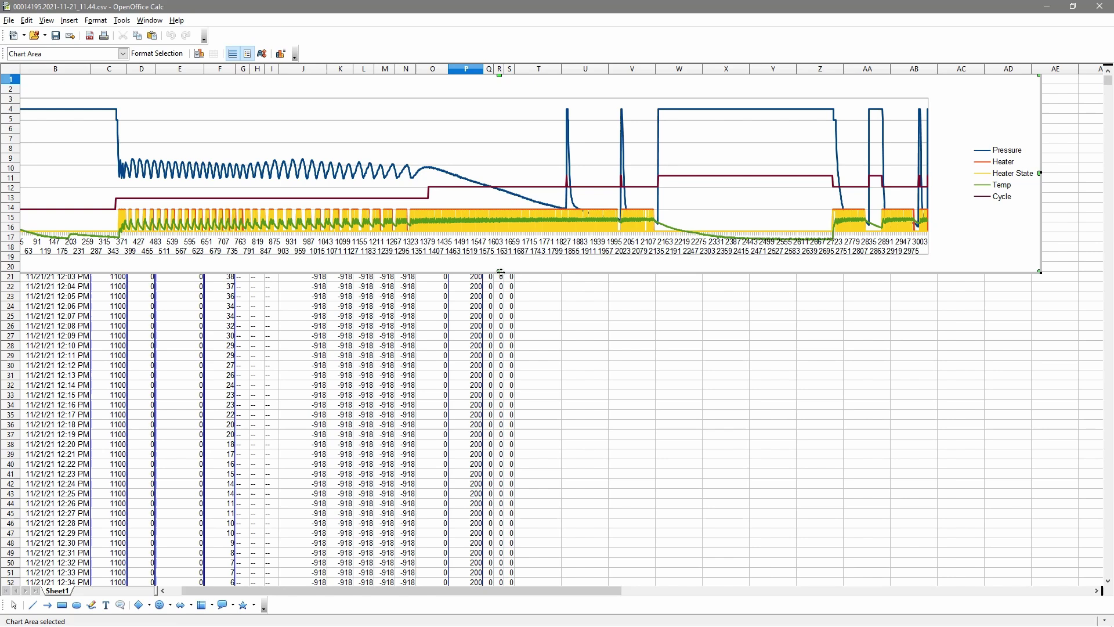
{"action": "left_click_drag", "start_coordinate": [500, 271], "coordinate": [528, 613]}
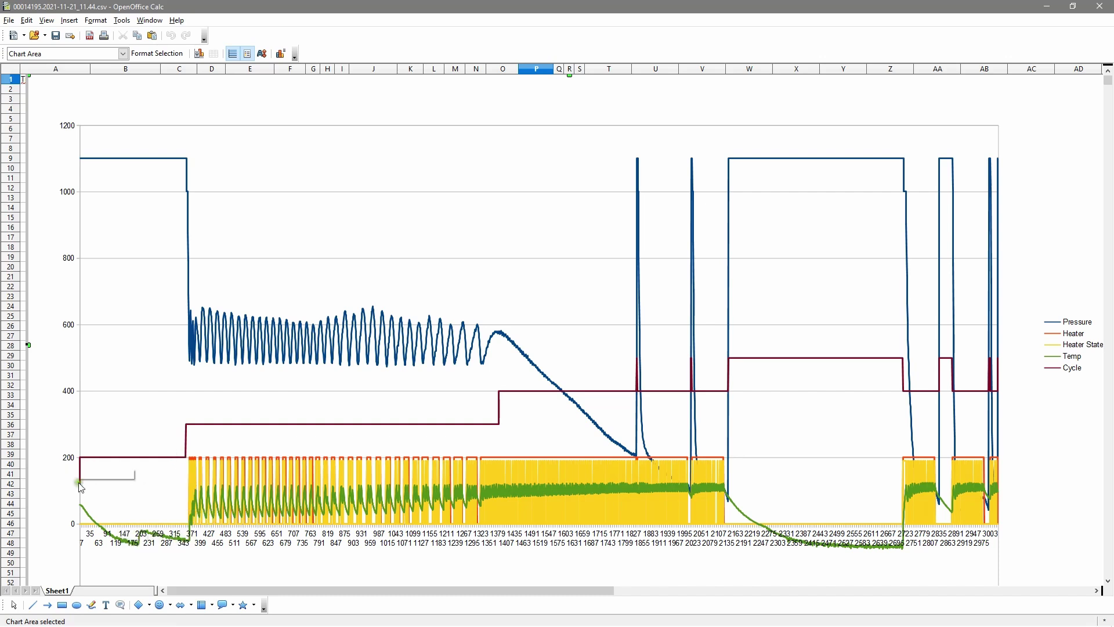
{"action": "left_click", "coordinate": [158, 456]}
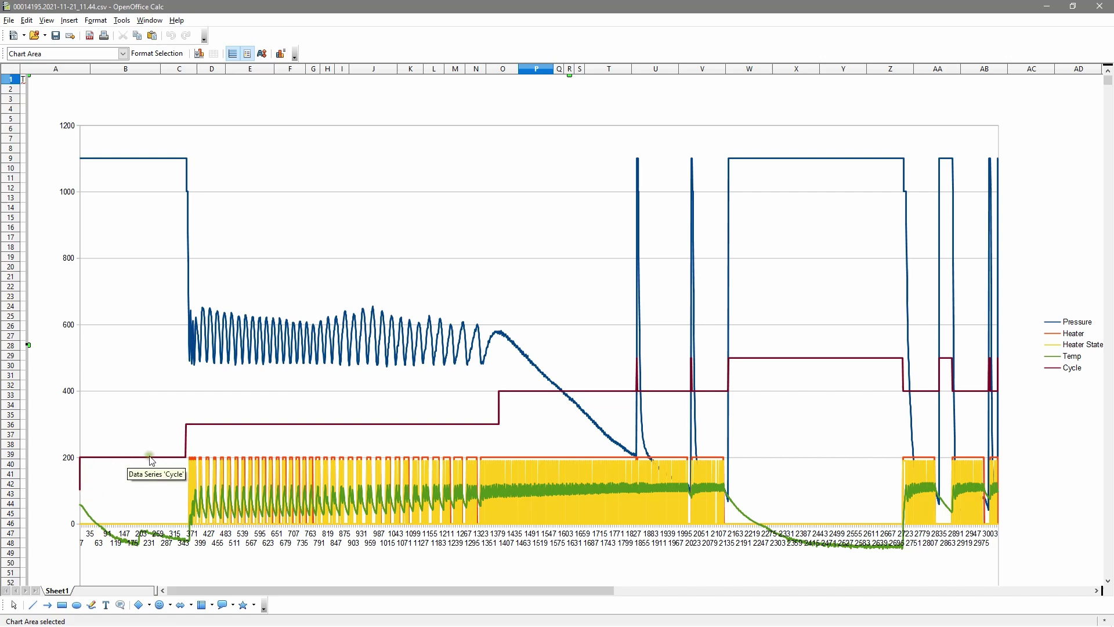